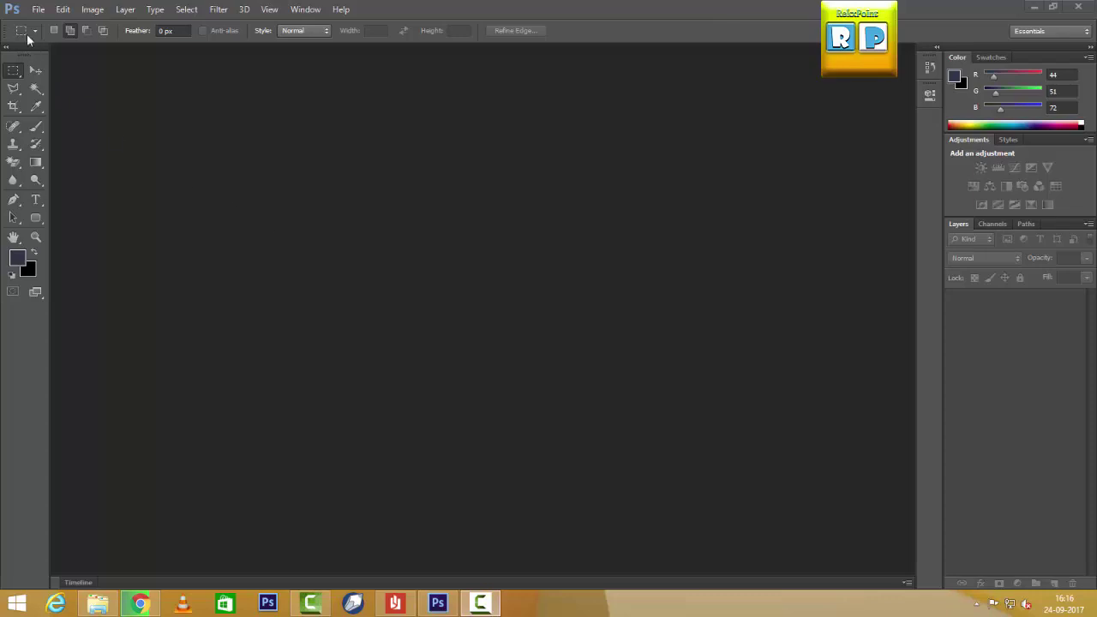
Create a new 1500 by 800 pixel document
click(38, 9)
click(48, 24)
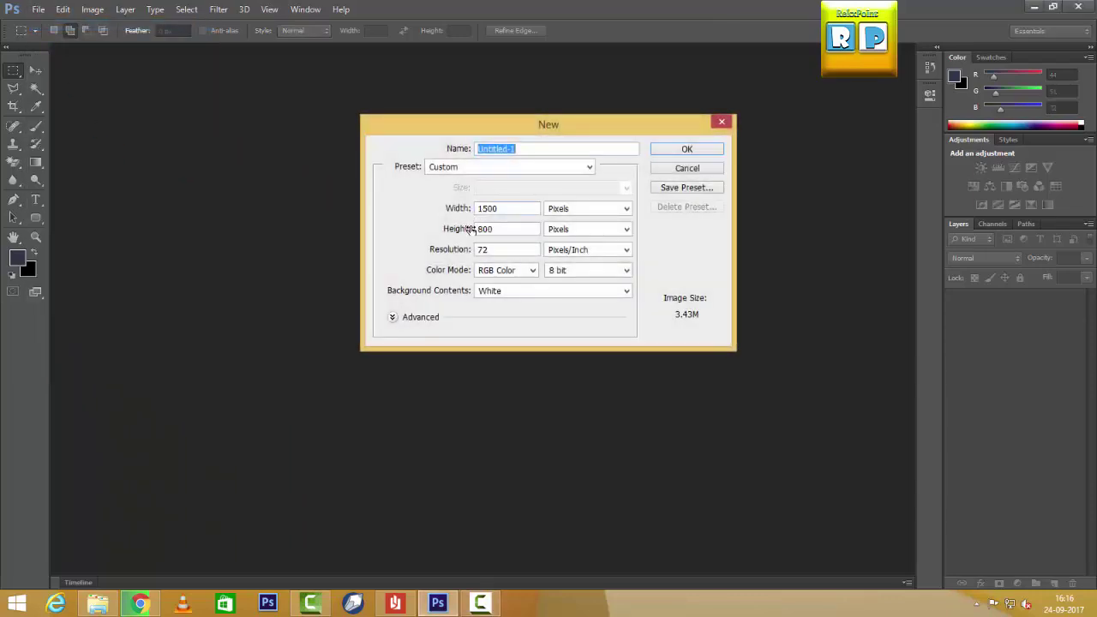
click(698, 153)
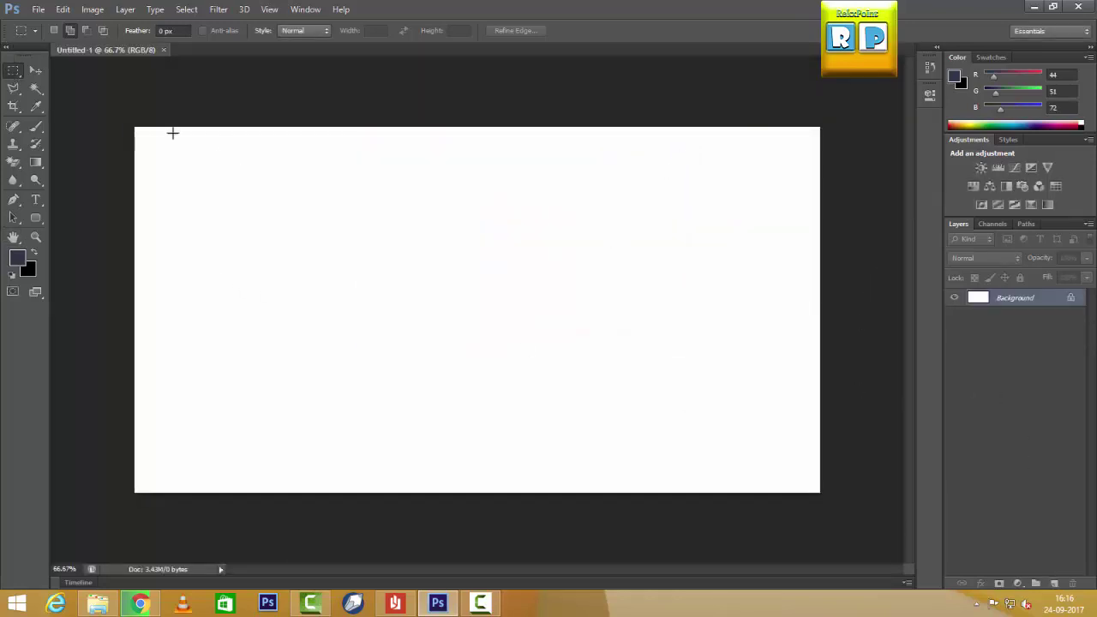
Fill a new layer across the whole canvas with dark charcoal, then deselect
drag(129, 126, 827, 525)
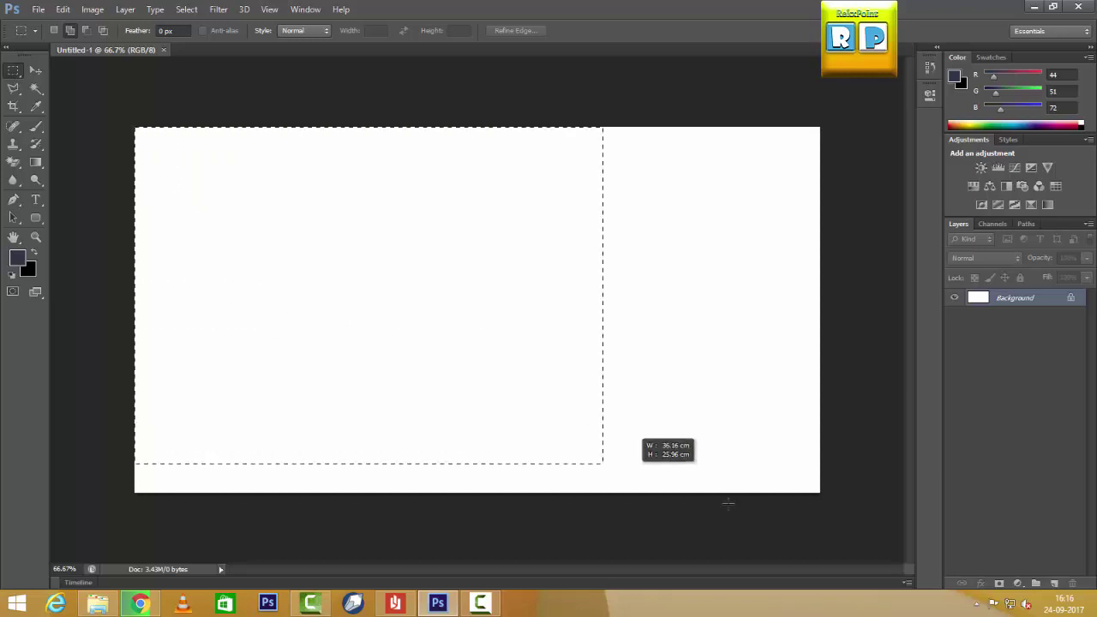
click(1054, 583)
click(18, 258)
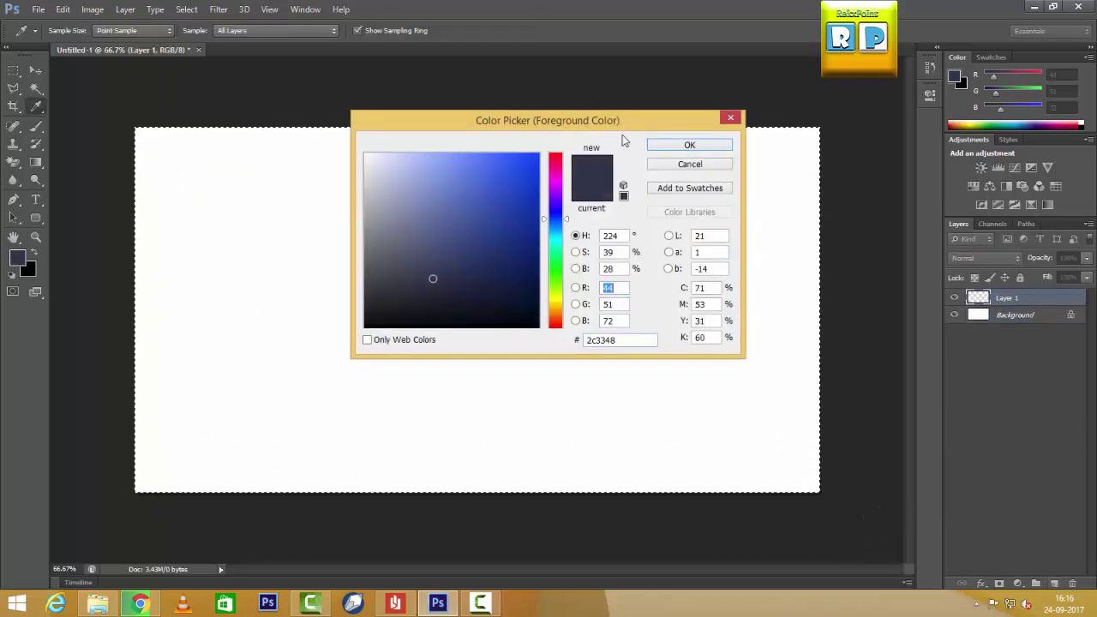
click(507, 311)
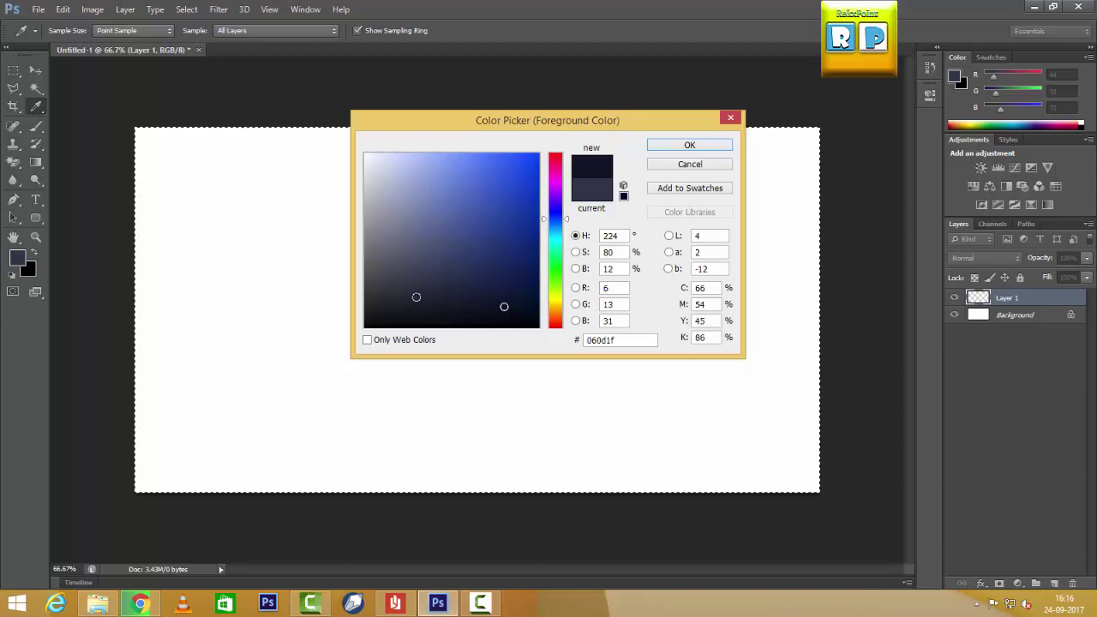
click(401, 295)
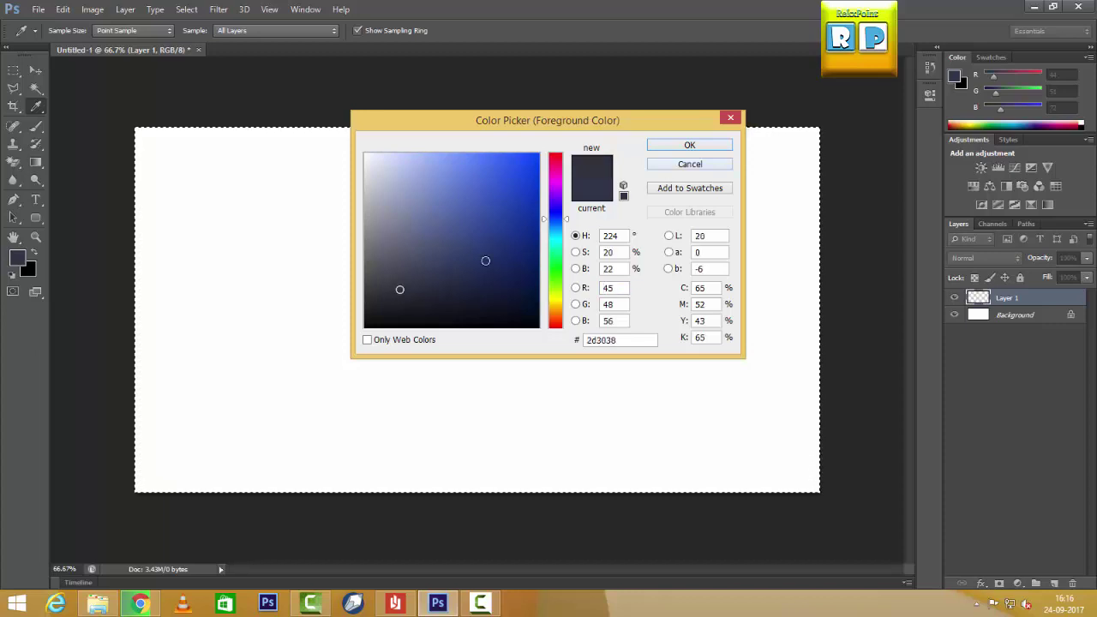
key(Return)
key(alt+BackSpace)
key(ctrl+d)
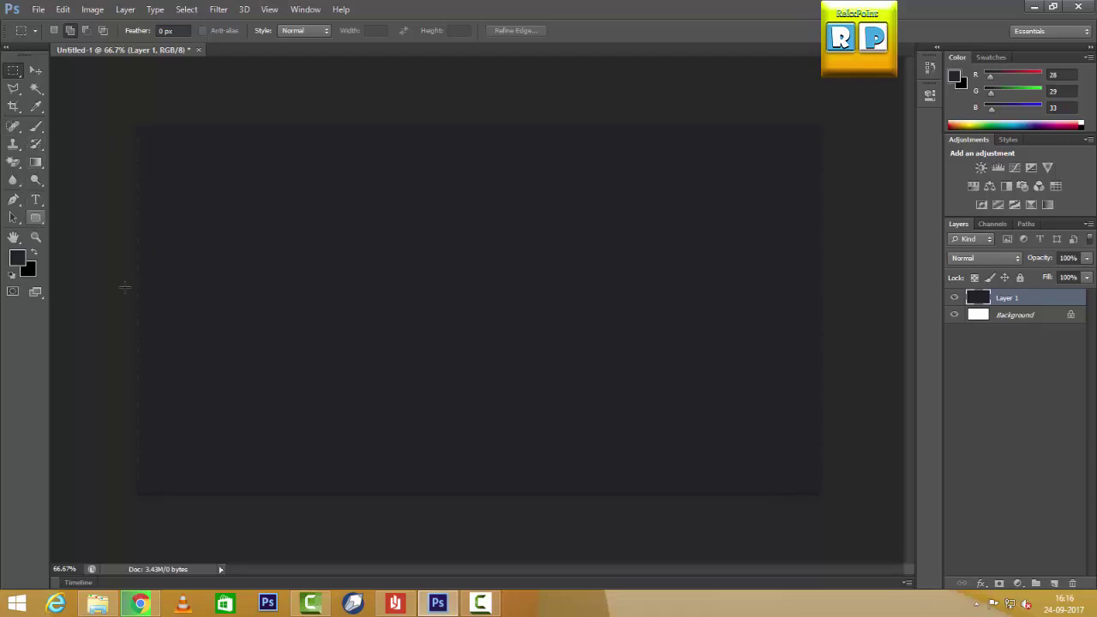
Add a new empty layer and select the Rounded Rectangle Tool
click(1054, 584)
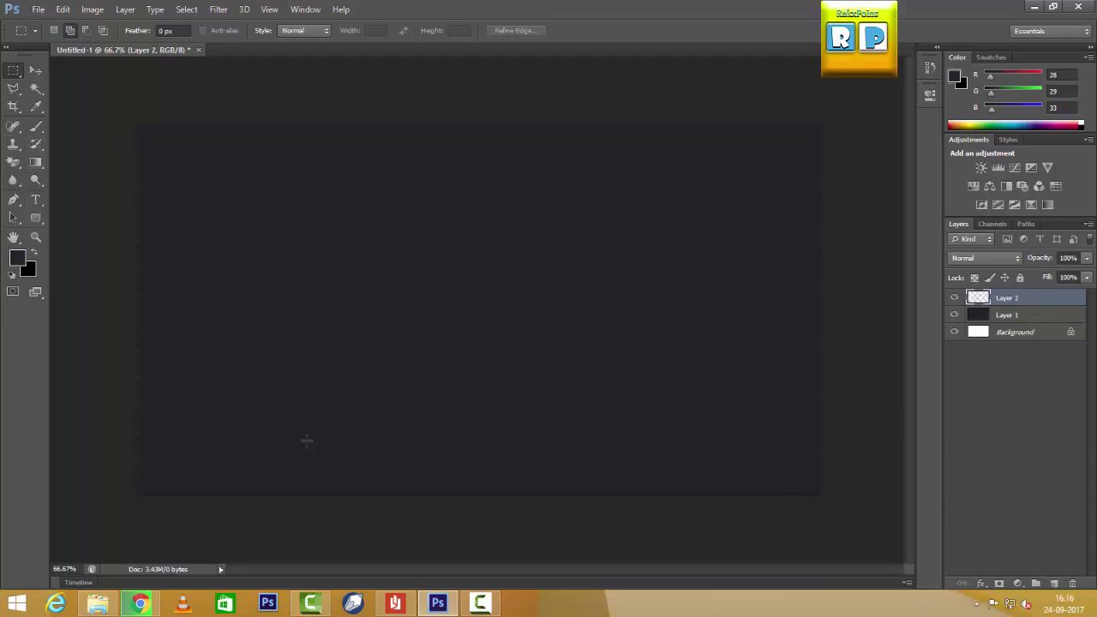
click(35, 219)
right_click(35, 221)
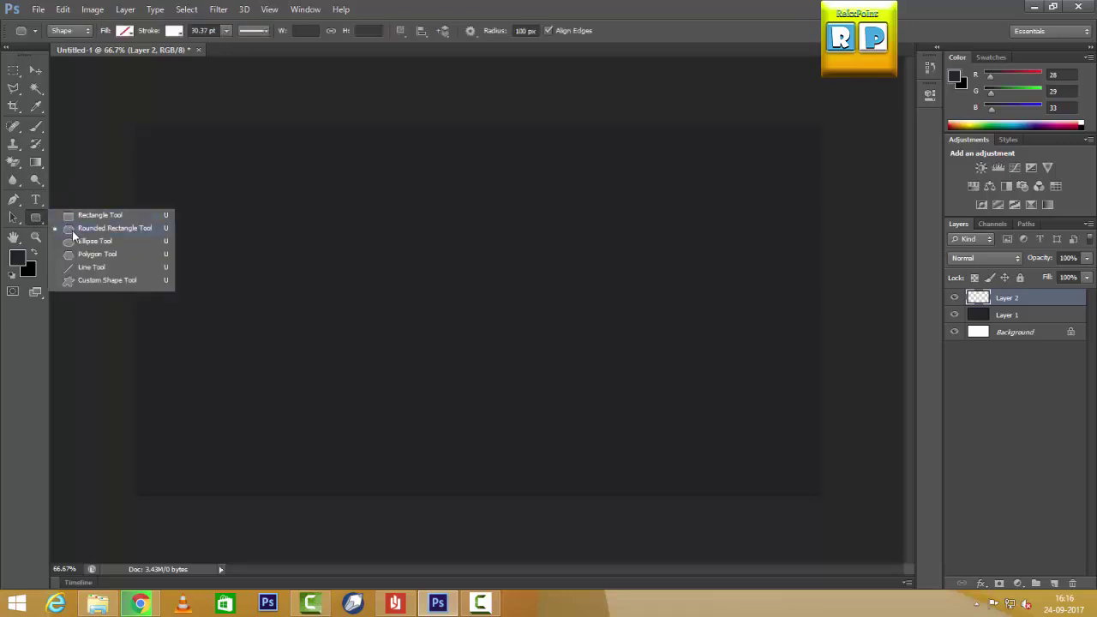
click(137, 229)
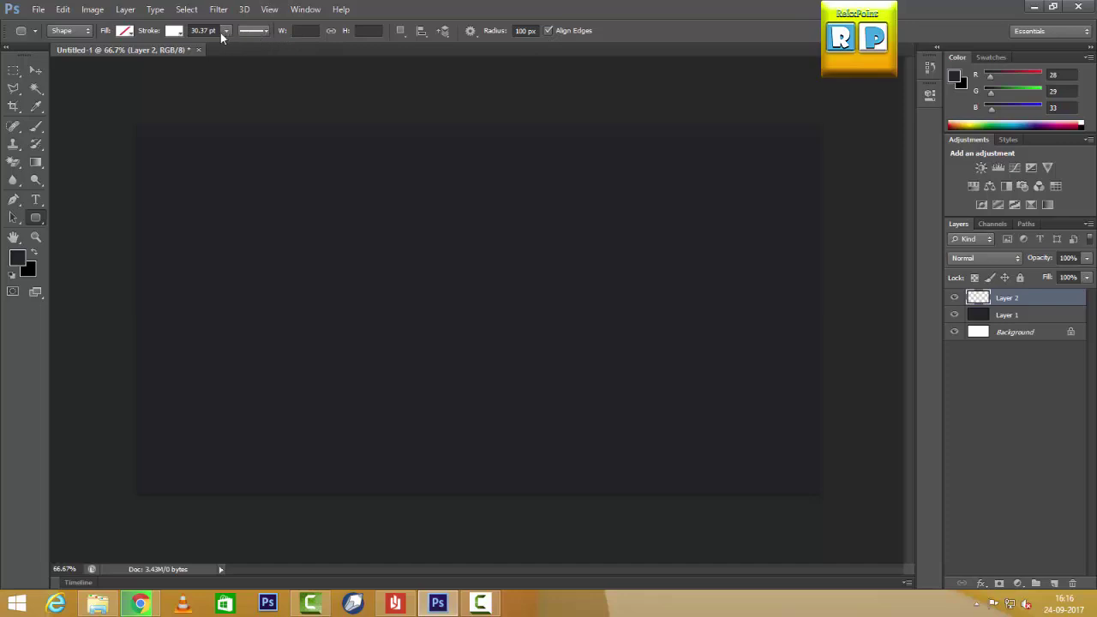
Draw a 698 by 169 px rounded rectangle with no fill and a white stroke across the canvas centre
click(175, 32)
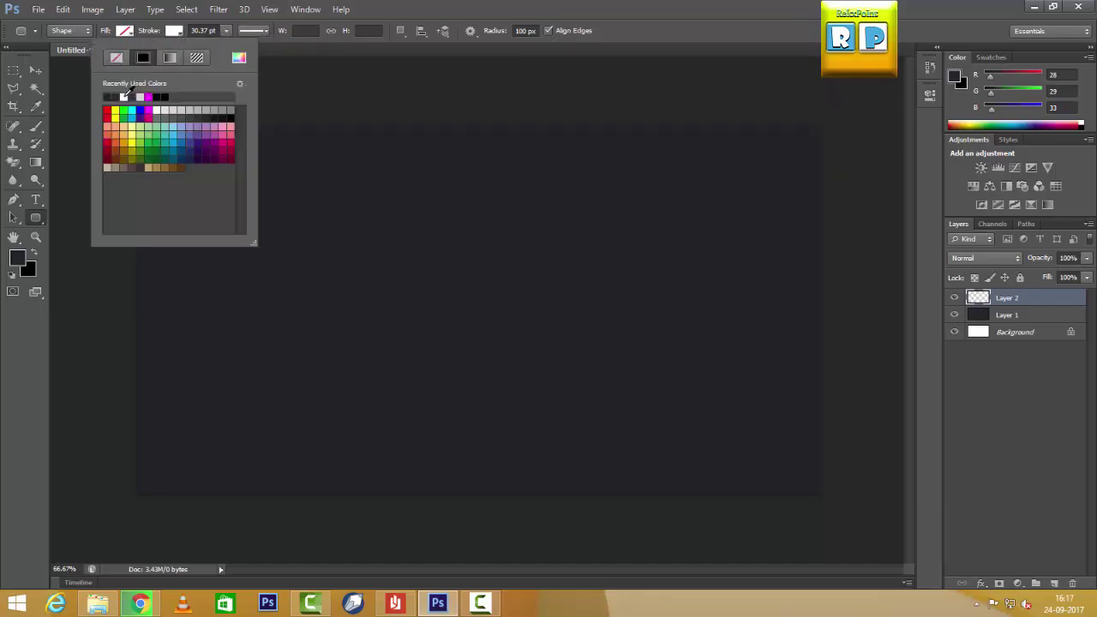
click(126, 33)
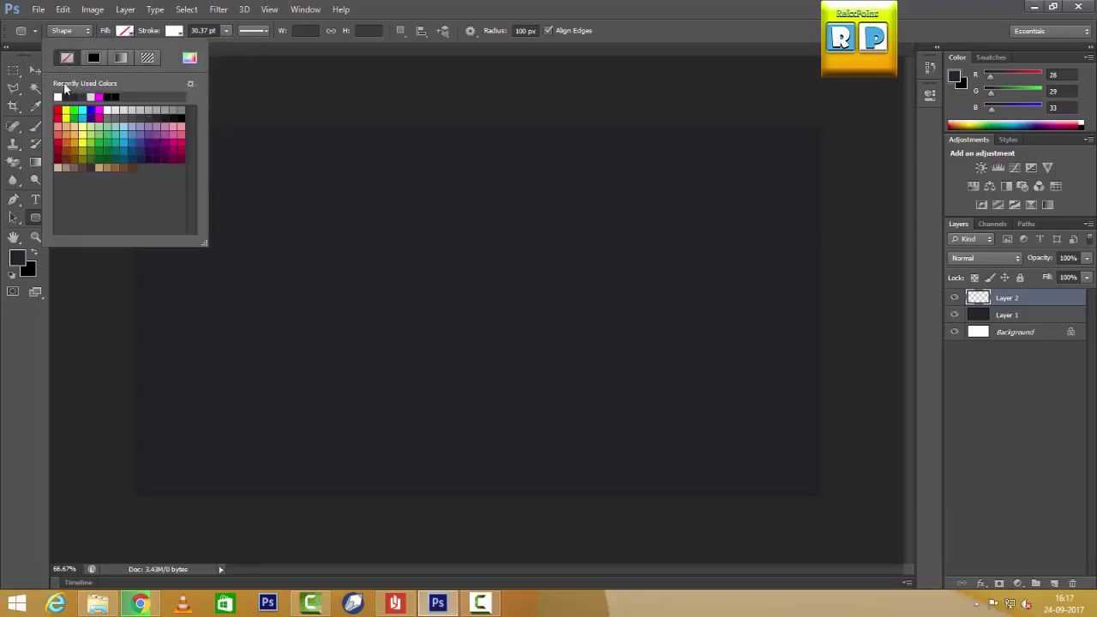
click(265, 86)
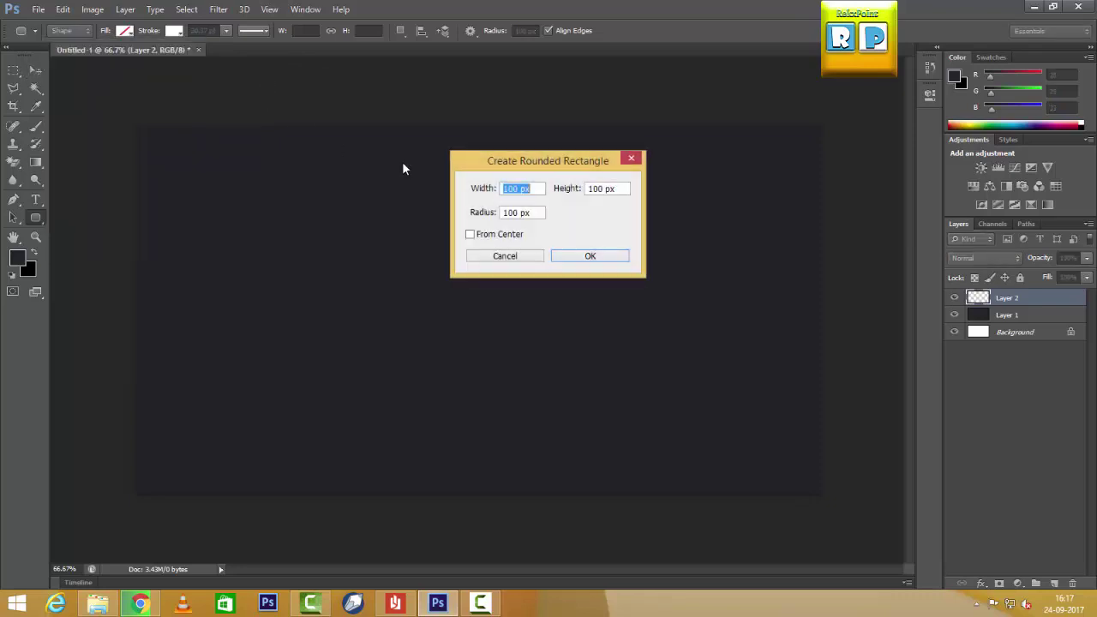
click(498, 255)
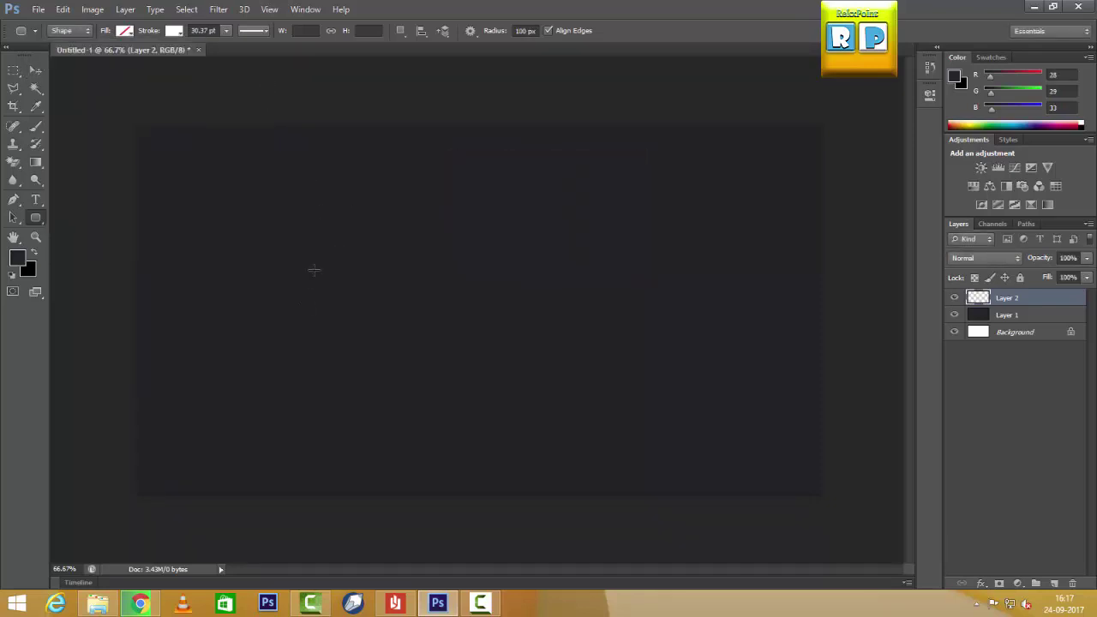
mouse_move(293, 230)
mouse_down()
mouse_move(614, 326)
mouse_move(611, 307)
mouse_up()
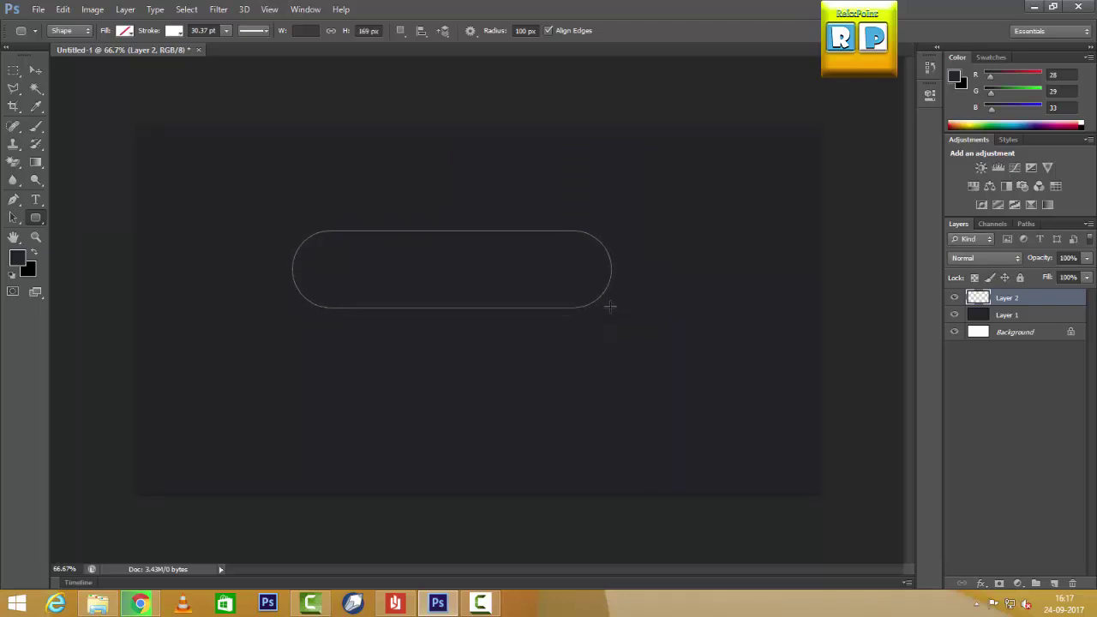
click(227, 31)
Thicken the pill's white stroke and rasterize the rounded rectangle layer
drag(229, 42, 238, 46)
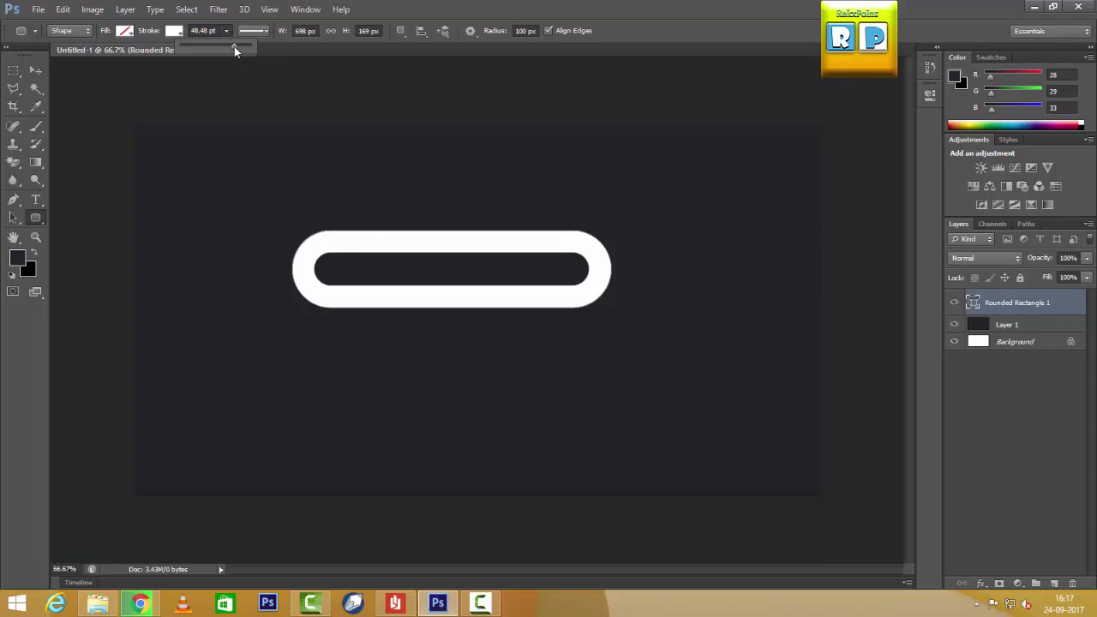
key(m)
right_click(994, 305)
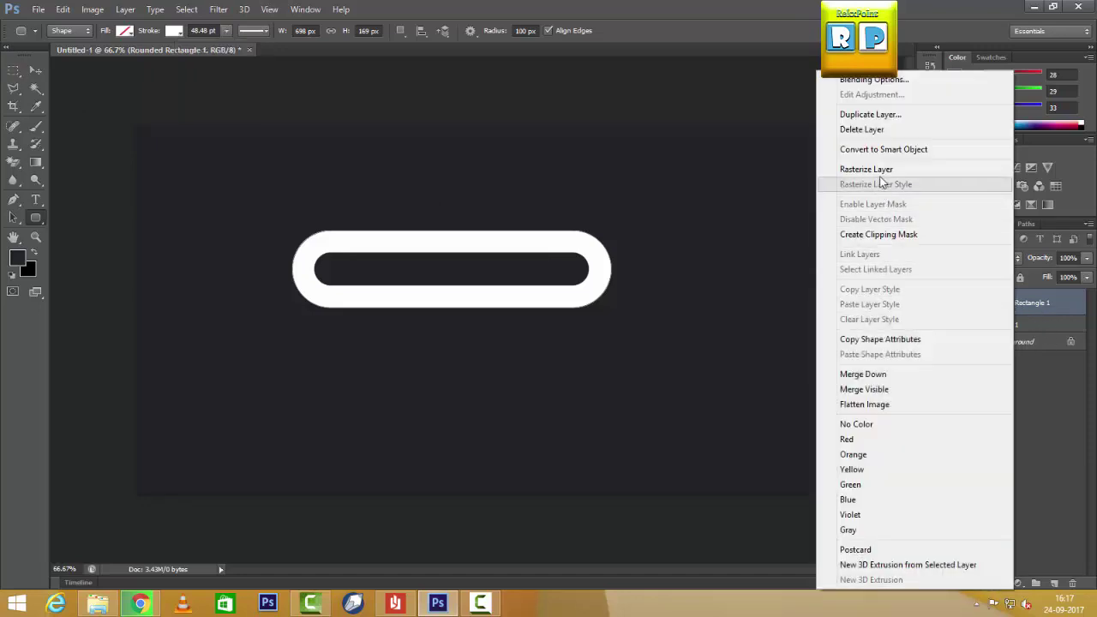
click(870, 169)
Browse the Edit menu and switch to the Rectangular Marquee tool
click(62, 9)
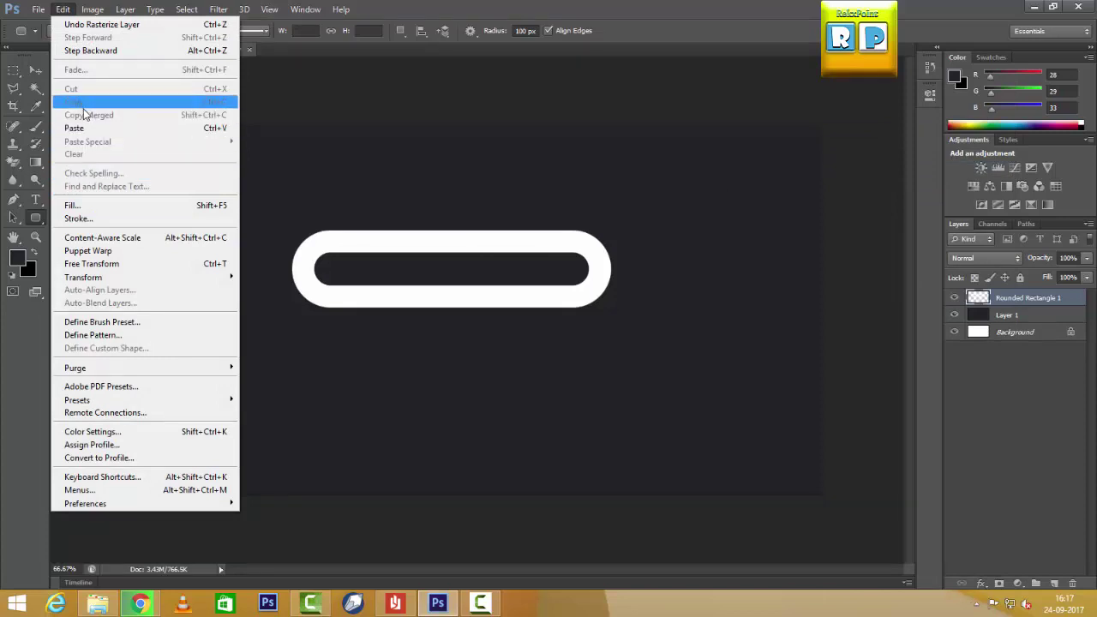
key(Escape)
key(v)
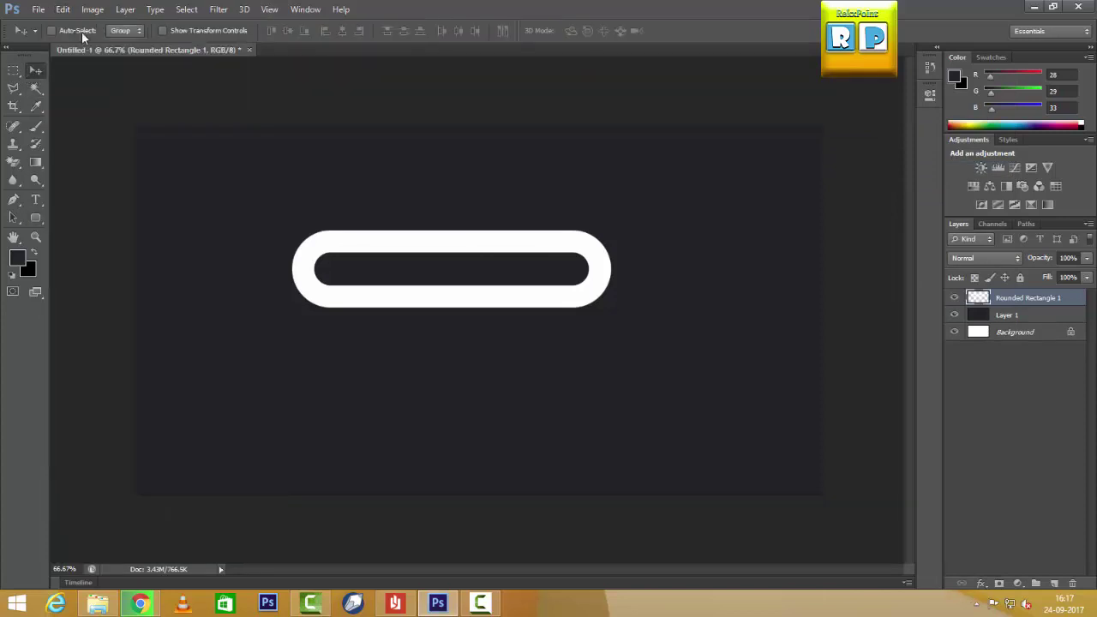
click(62, 10)
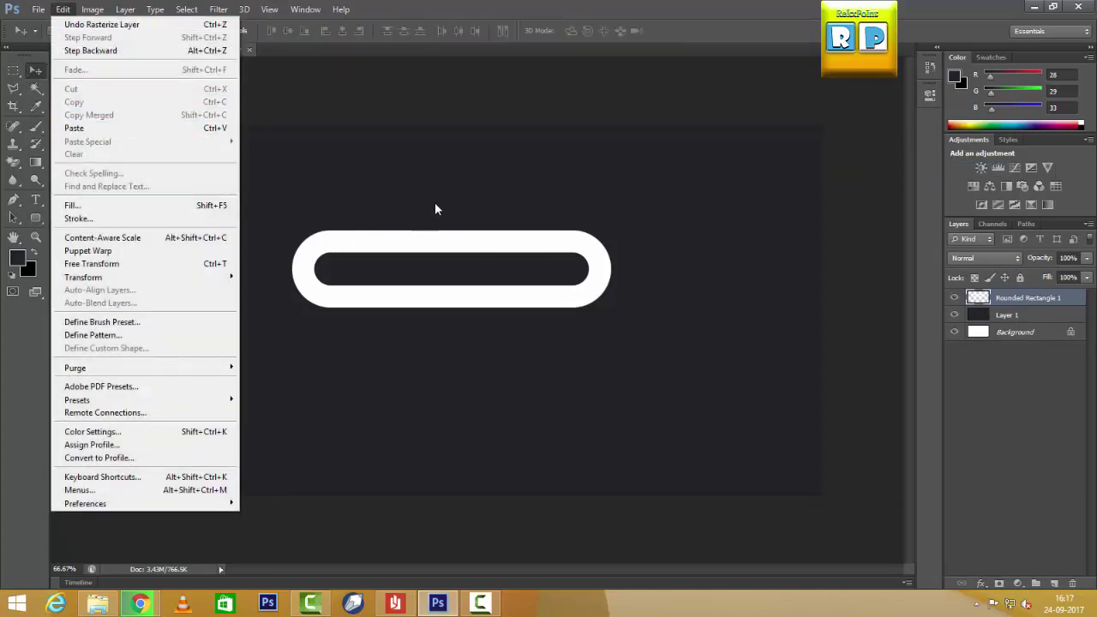
key(Escape)
click(13, 70)
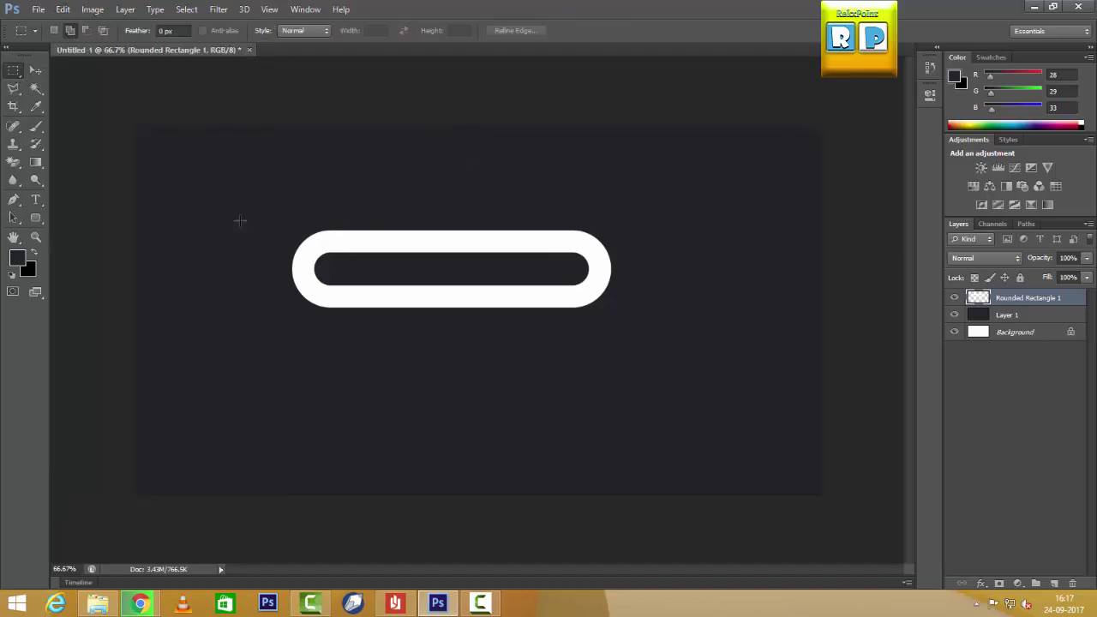
Select and delete the pill outline's left portion, leaving a hook-shaped right end
drag(260, 154, 498, 414)
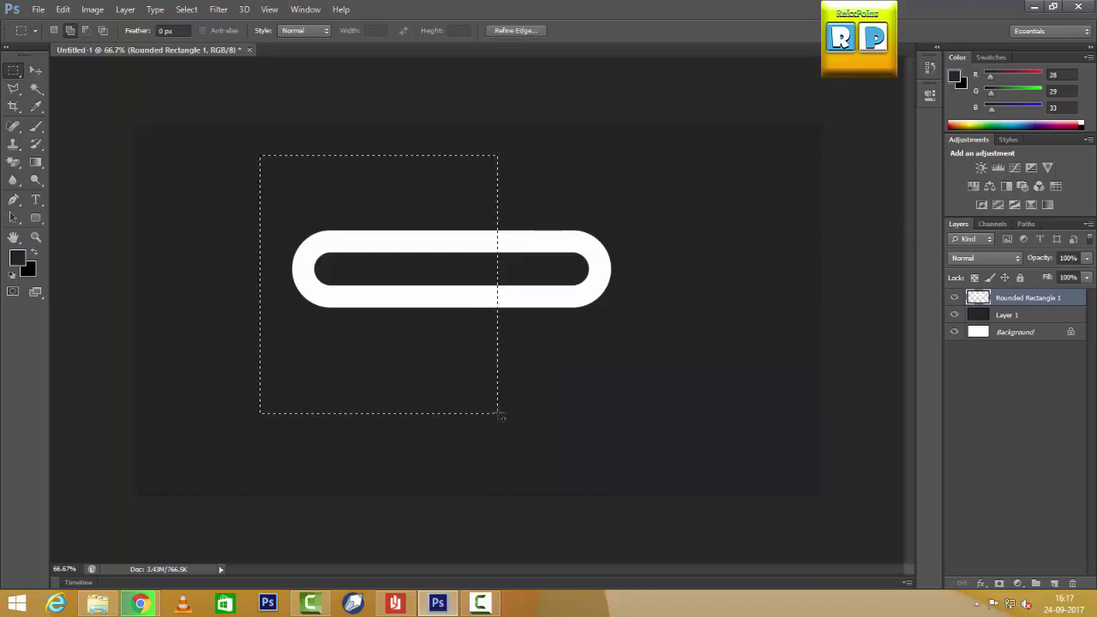
key(Delete)
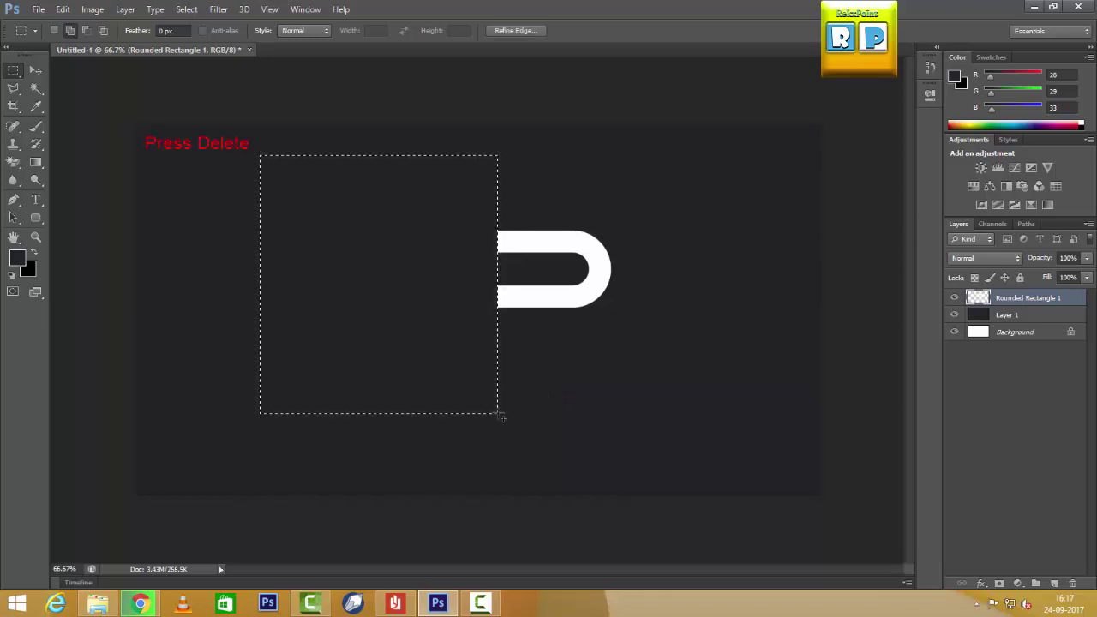
key(ctrl+d)
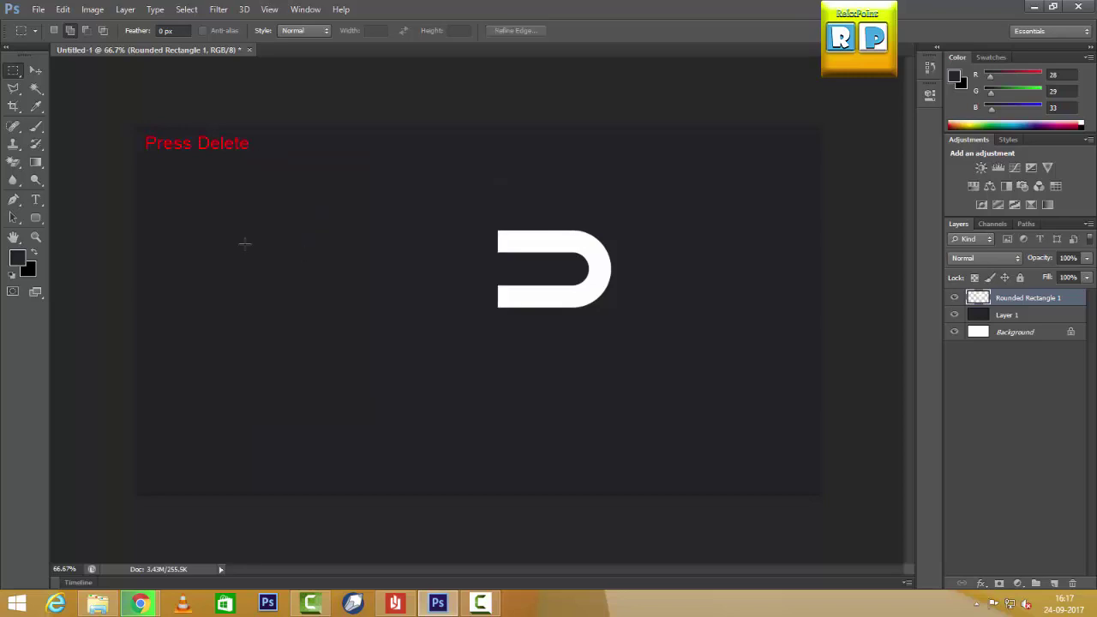
click(36, 219)
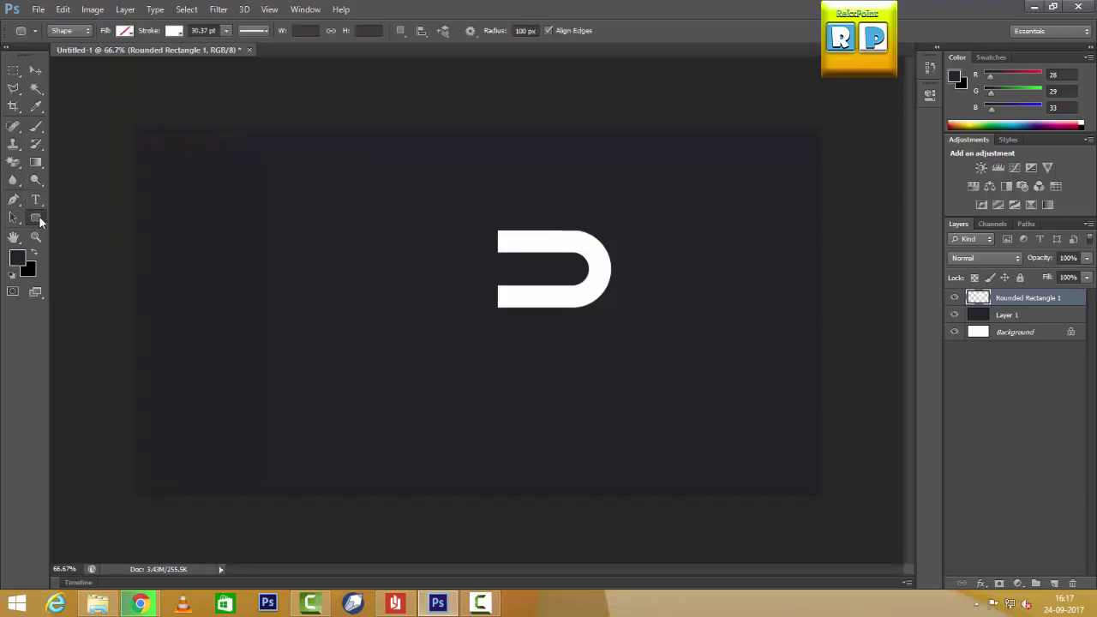
Add horizontal guides at 7.97 and 9.67 cm and a vertical guide at 15.03 cm
right_click(40, 220)
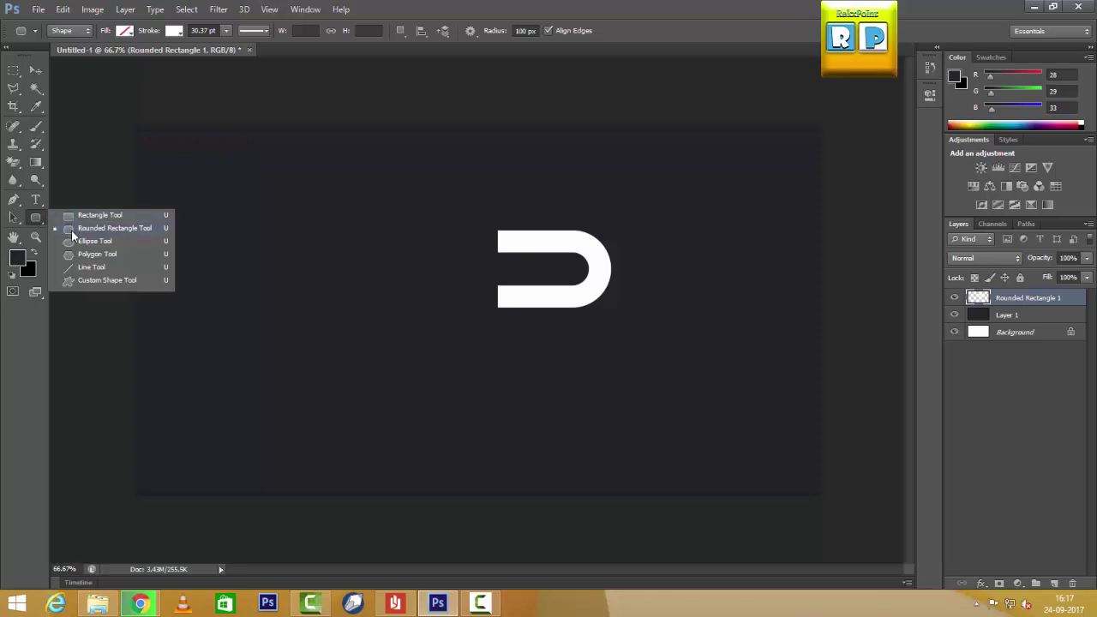
key(v)
key(ctrl+r)
drag(394, 60, 399, 235)
drag(444, 60, 460, 258)
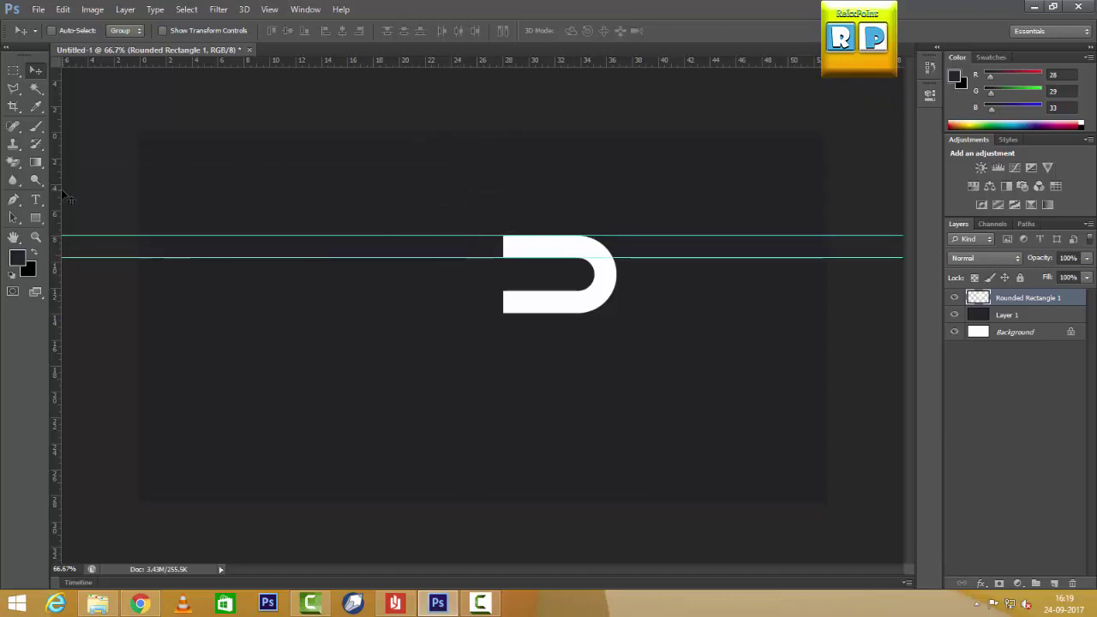
drag(59, 190, 334, 233)
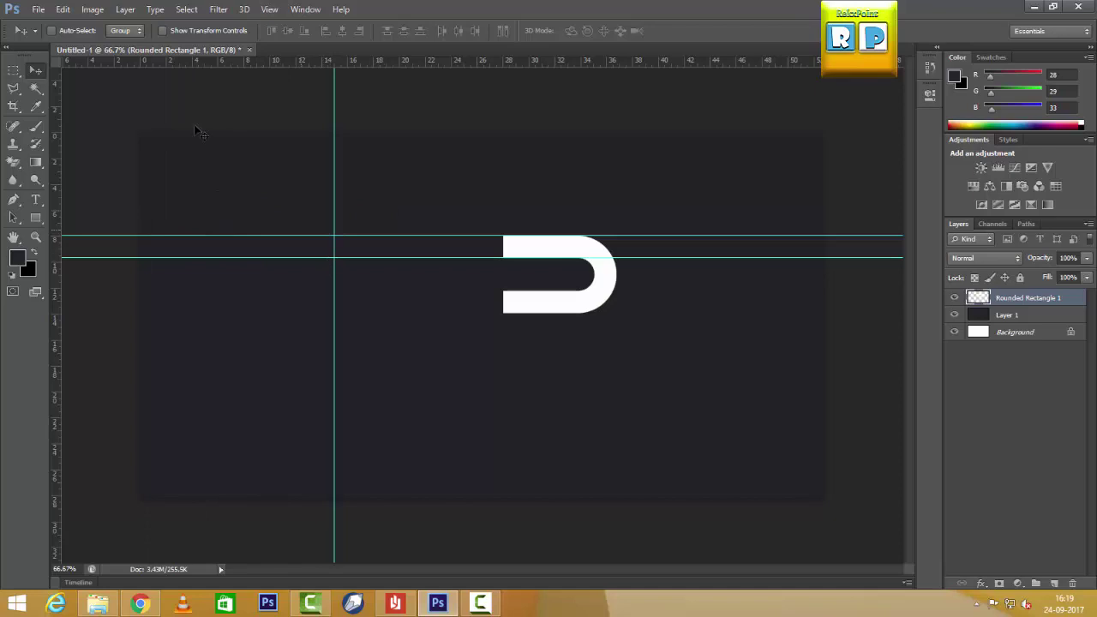
click(35, 217)
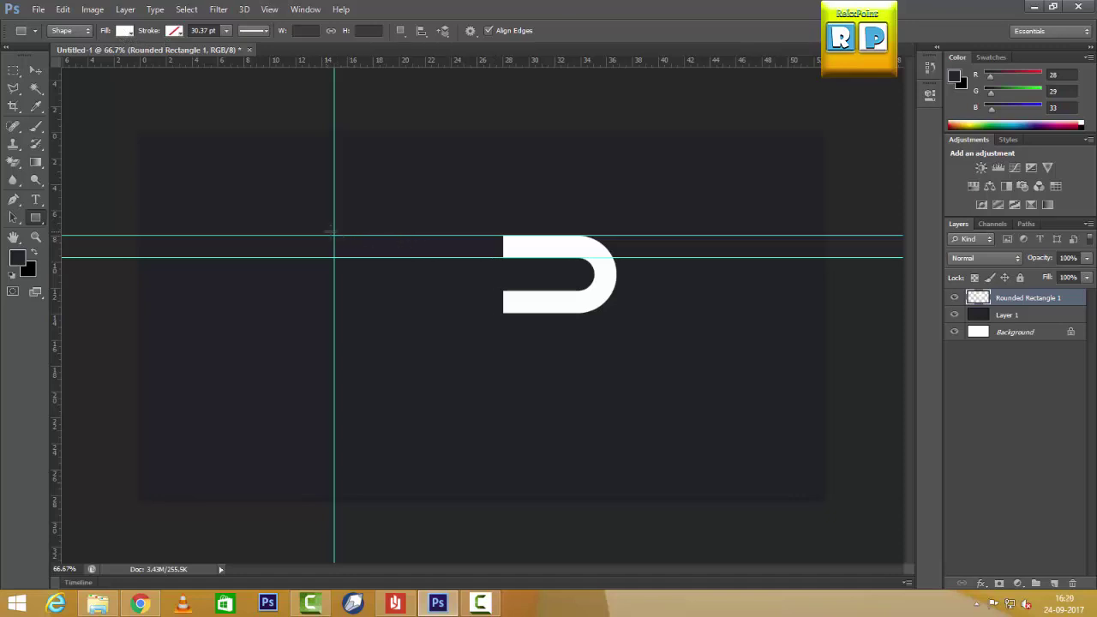
Draw a rasterized 372 by 49 px white bar from the vertical guide to the hook's top arm
mouse_move(336, 236)
mouse_down()
mouse_move(420, 246)
mouse_move(420, 257)
mouse_up()
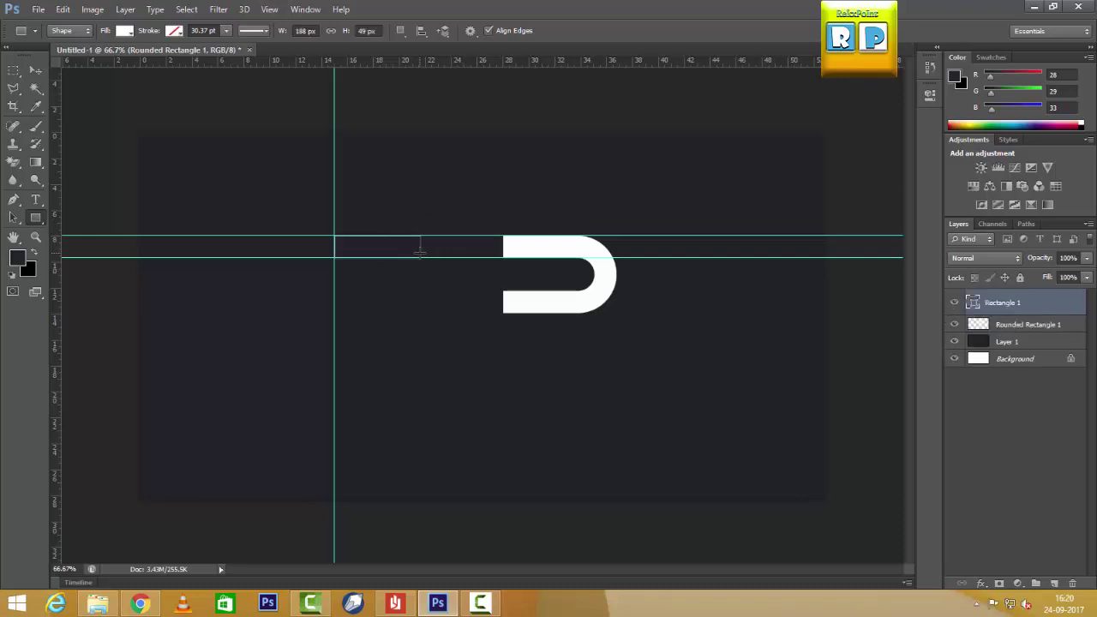
key(ctrl+z)
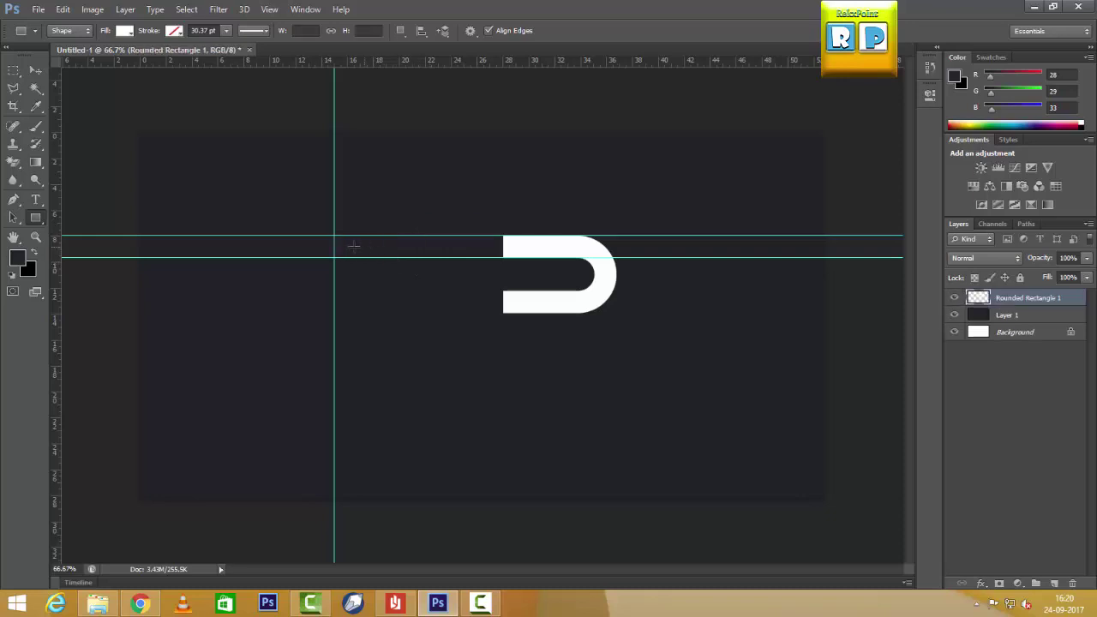
drag(334, 235, 505, 252)
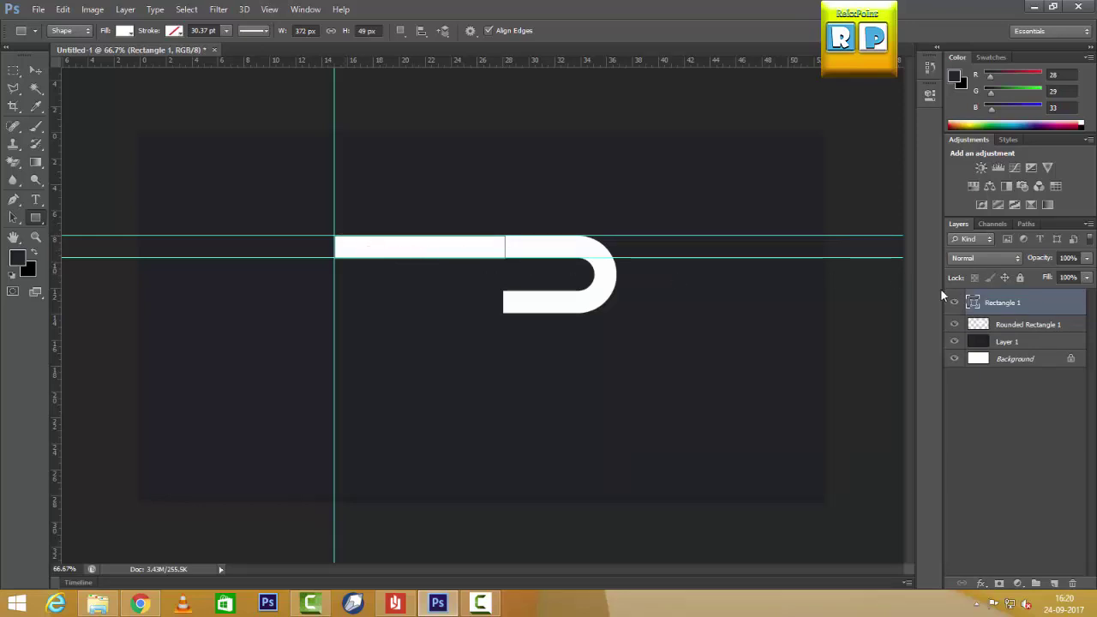
right_click(985, 308)
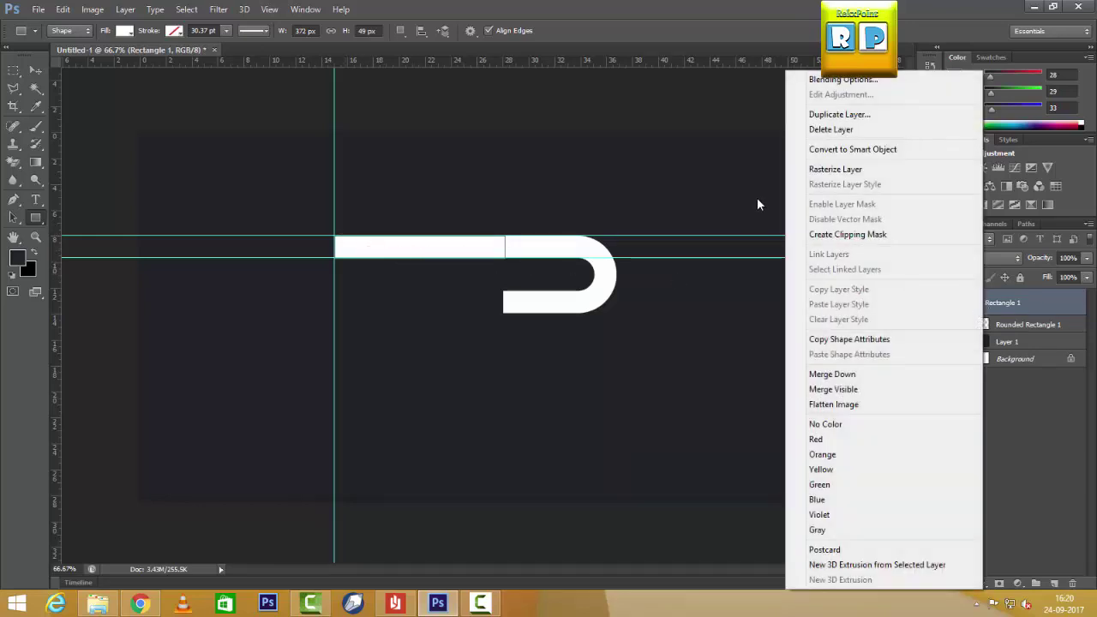
click(818, 171)
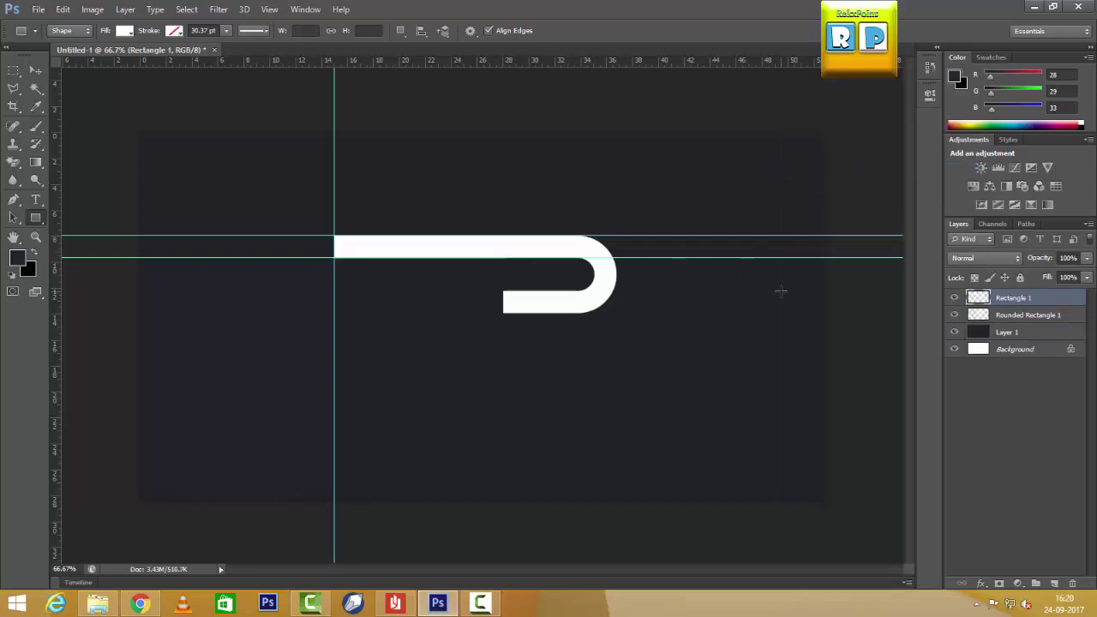
click(35, 70)
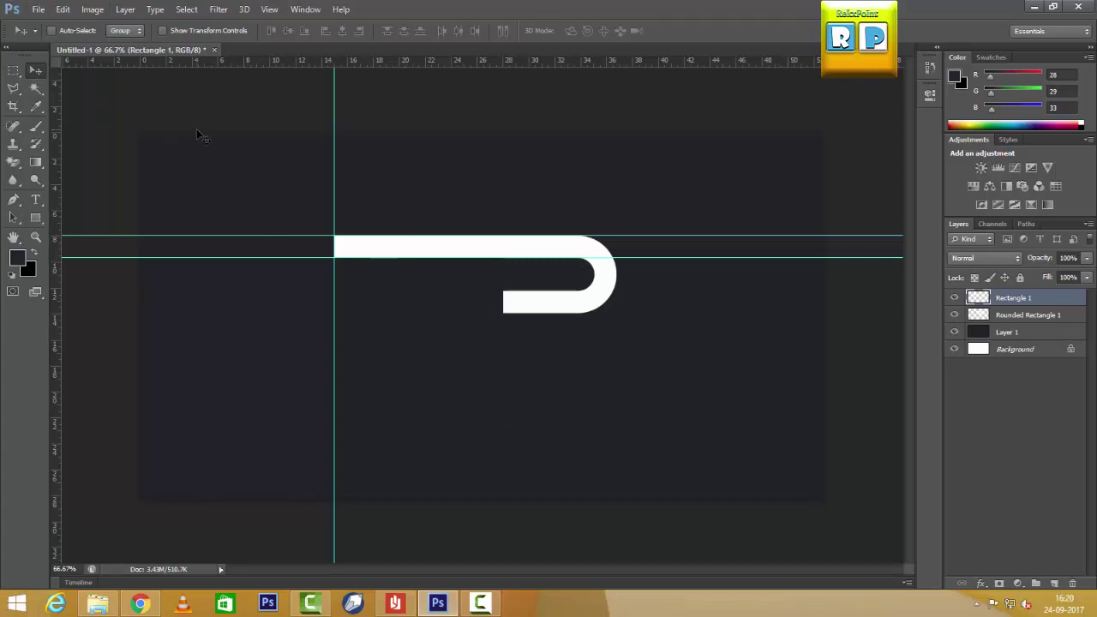
Free Transform the bar, rotating it about 51.5° into the R's diagonal leg
click(62, 10)
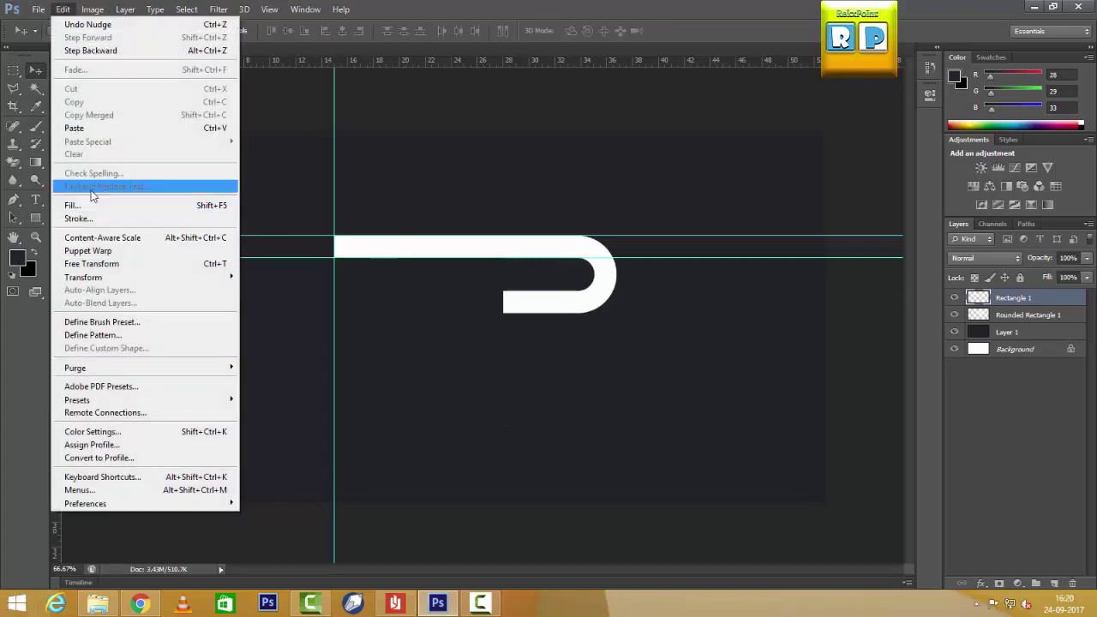
click(94, 264)
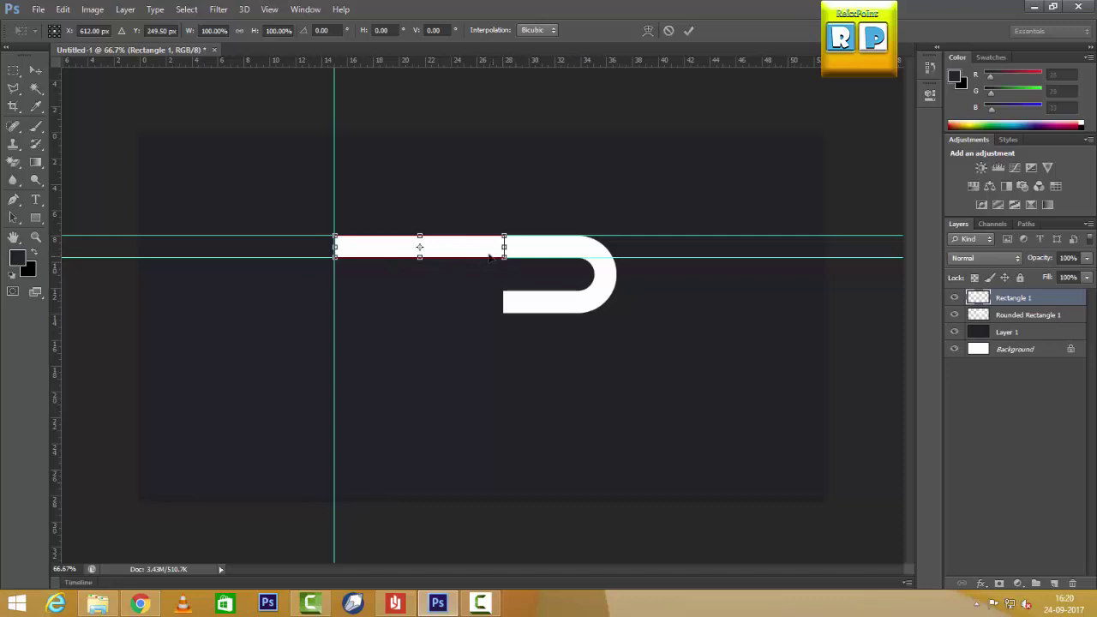
mouse_move(489, 256)
mouse_down()
mouse_move(586, 303)
mouse_move(617, 266)
mouse_up()
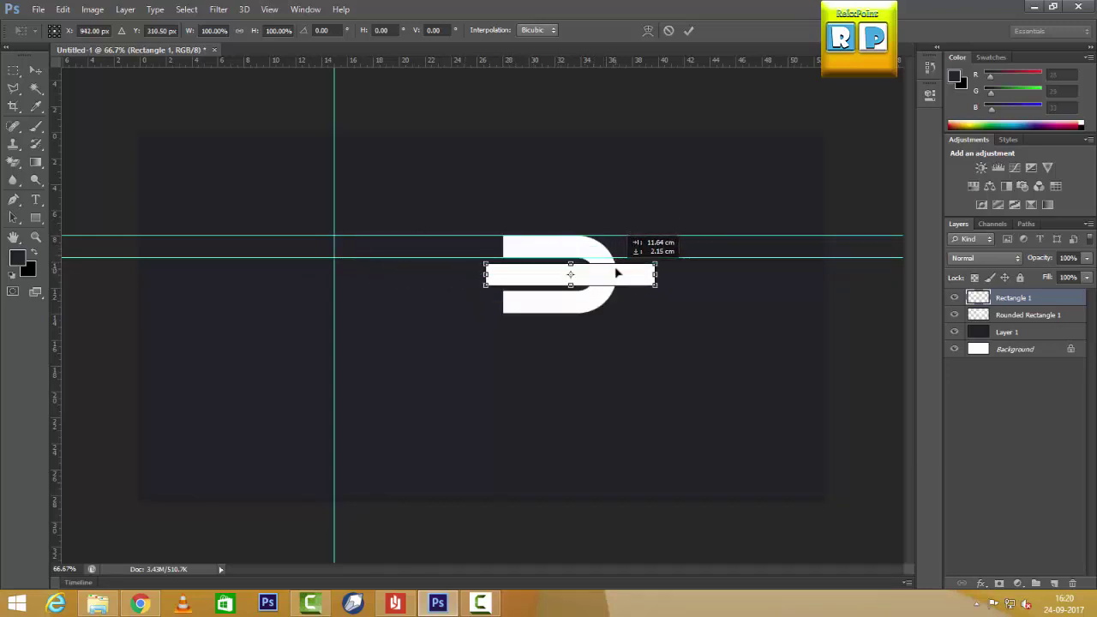
mouse_move(676, 294)
mouse_down()
mouse_move(654, 409)
mouse_move(634, 418)
mouse_up()
drag(602, 305, 579, 346)
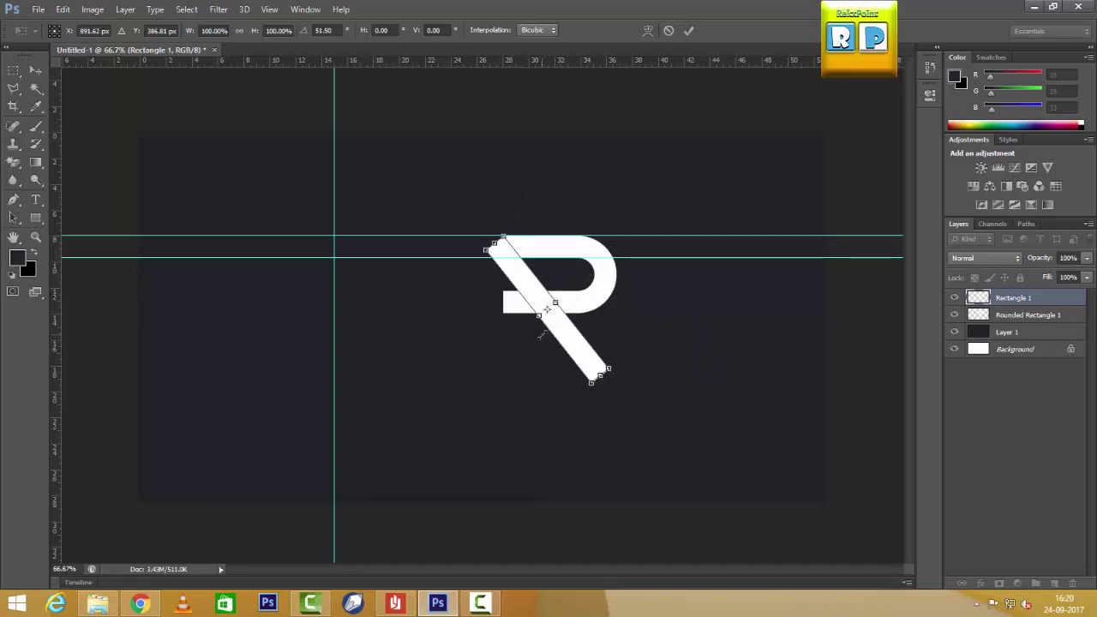
key(Return)
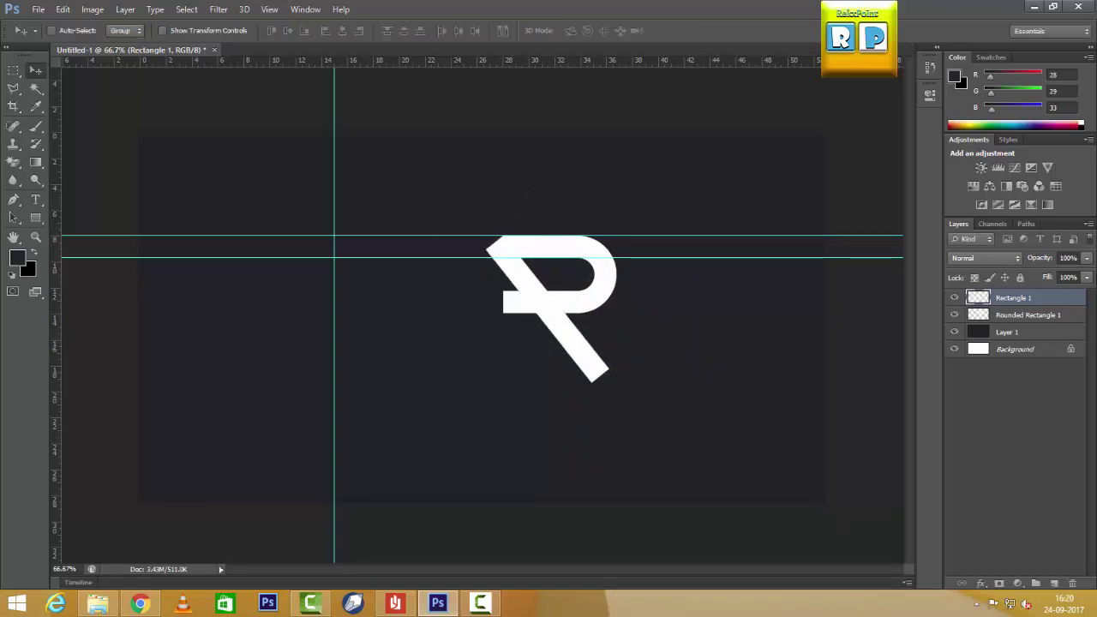
Delete the leg's protruding top-left tip and set the leg layer to 89% opacity
click(1087, 258)
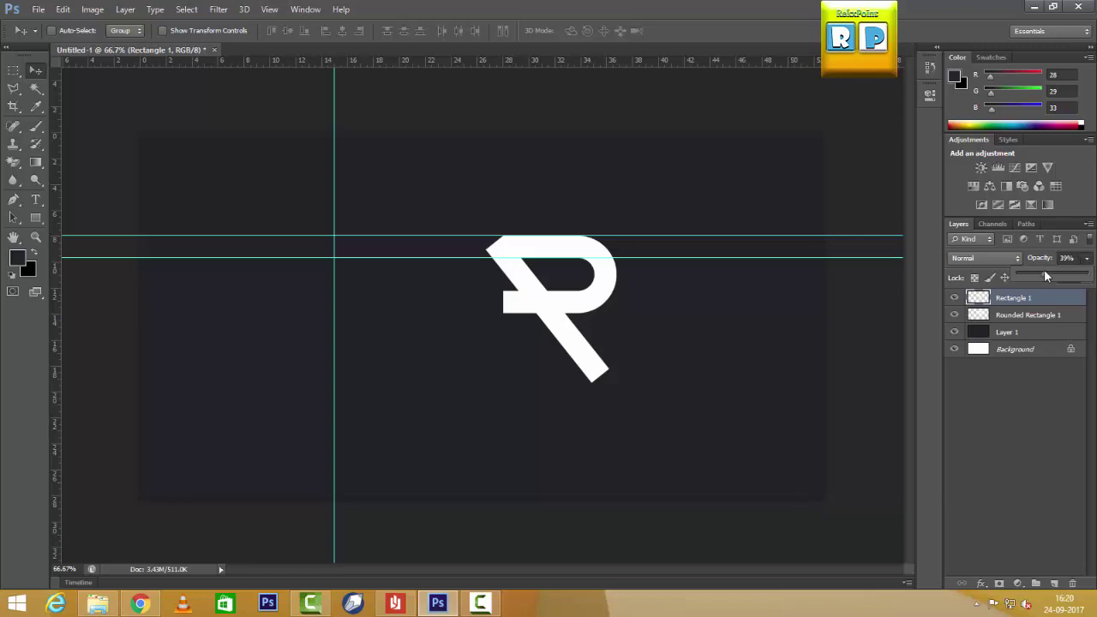
click(1044, 273)
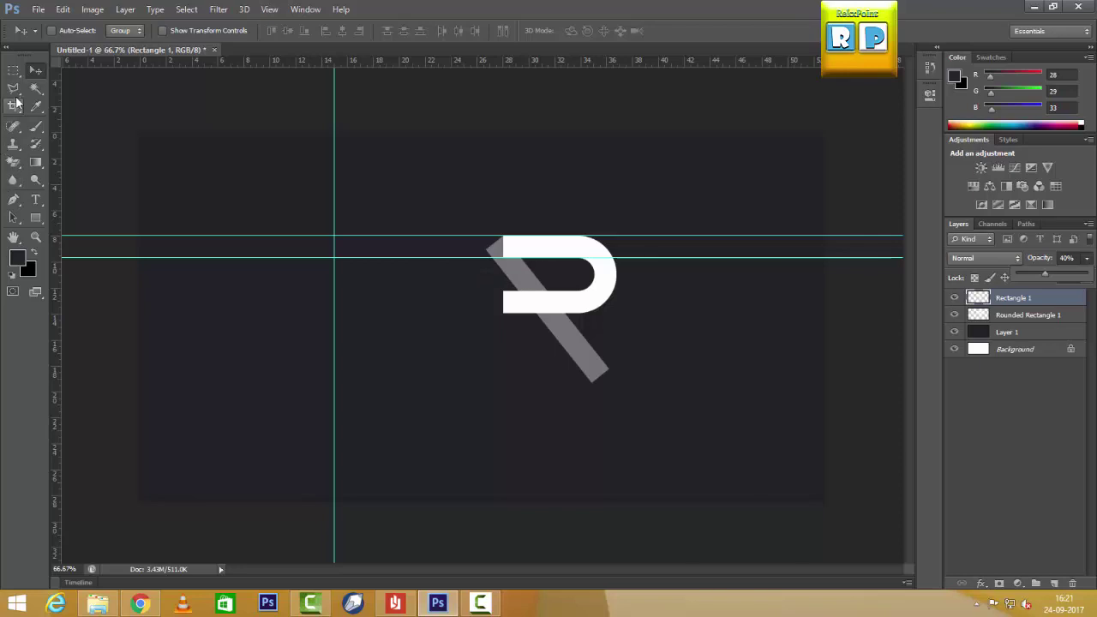
click(13, 69)
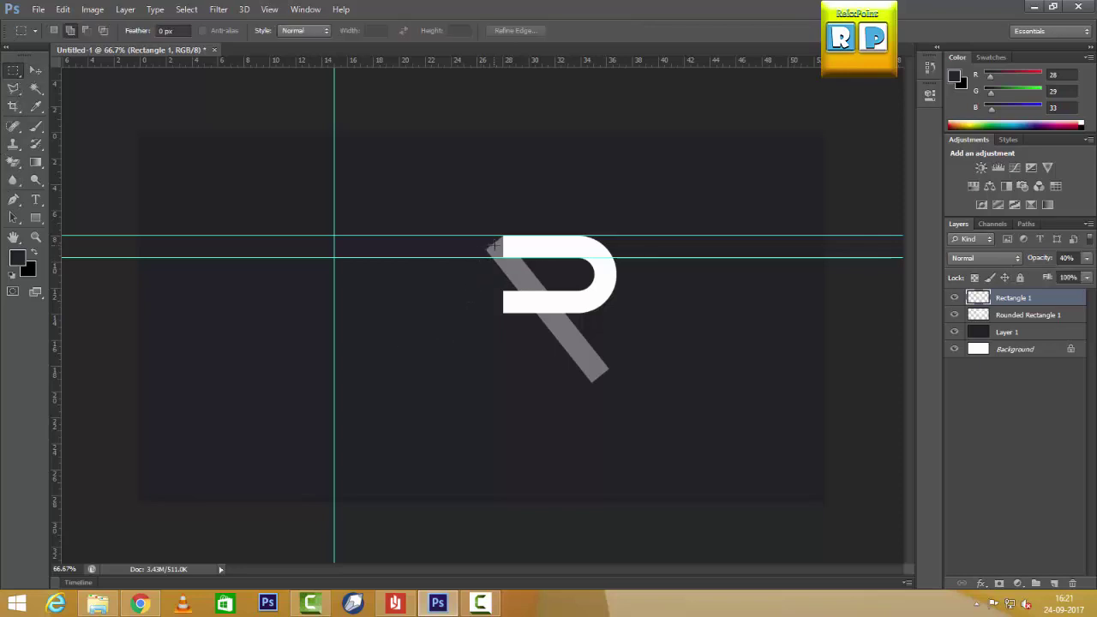
drag(461, 209, 503, 289)
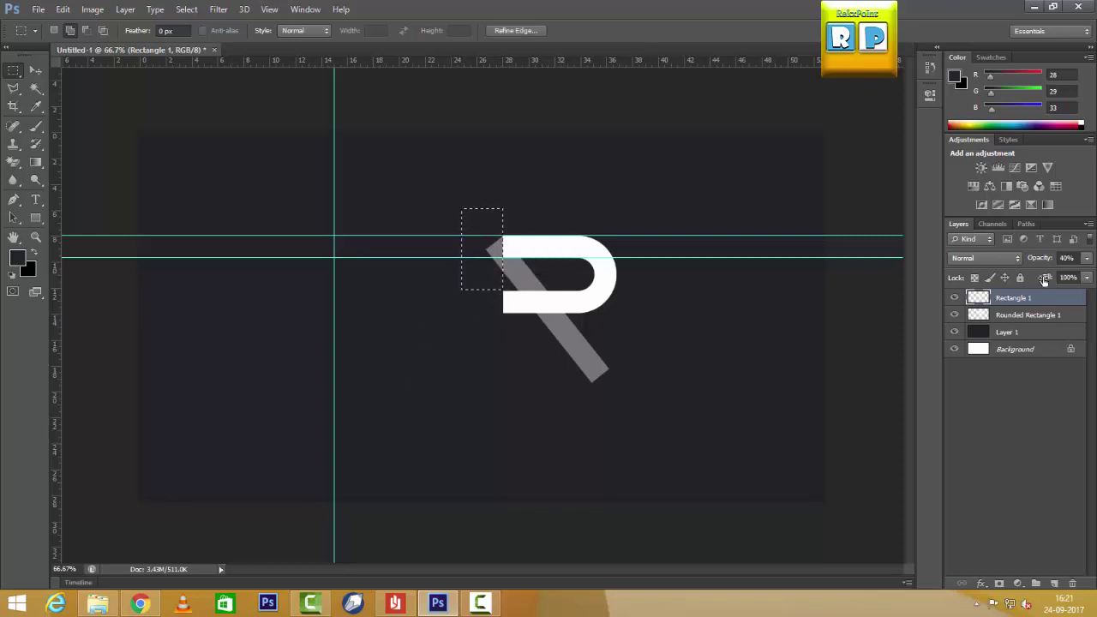
key(Delete)
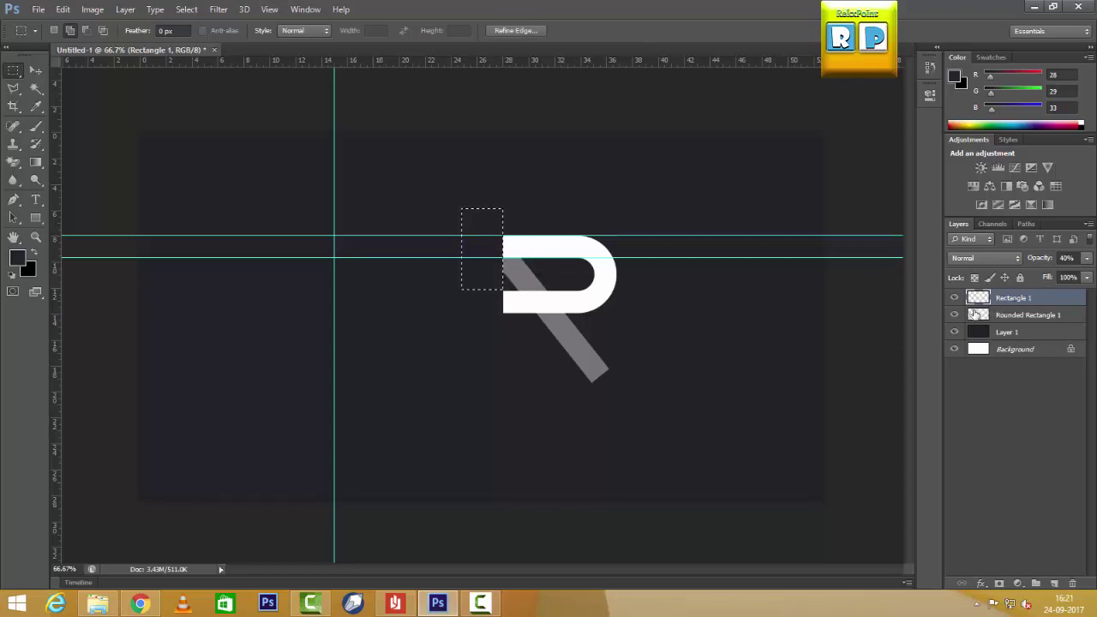
key(ctrl+d)
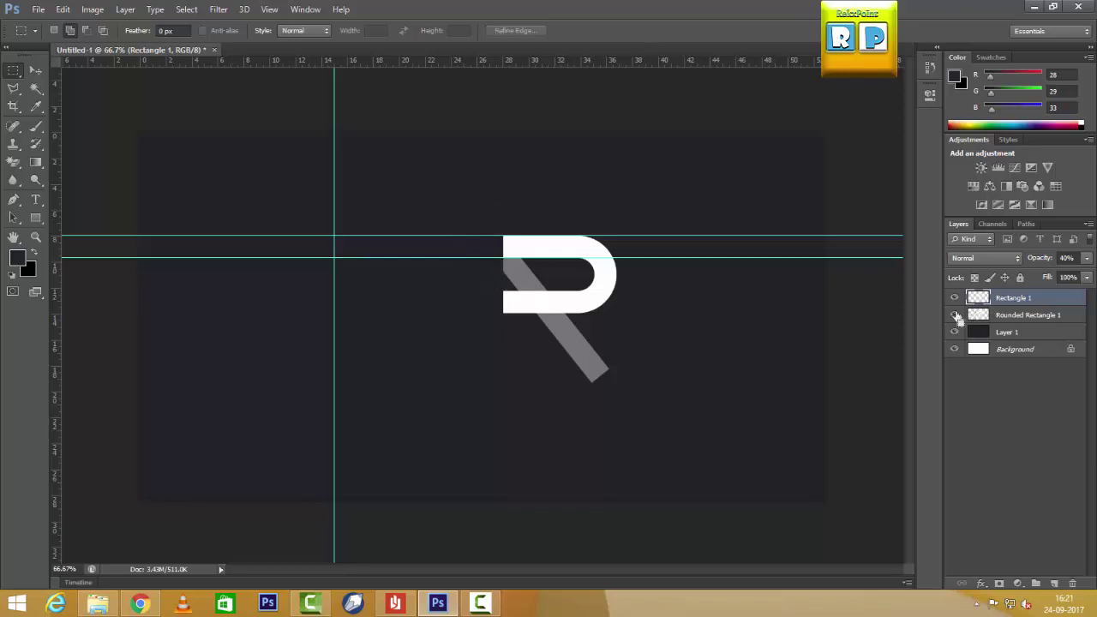
click(36, 69)
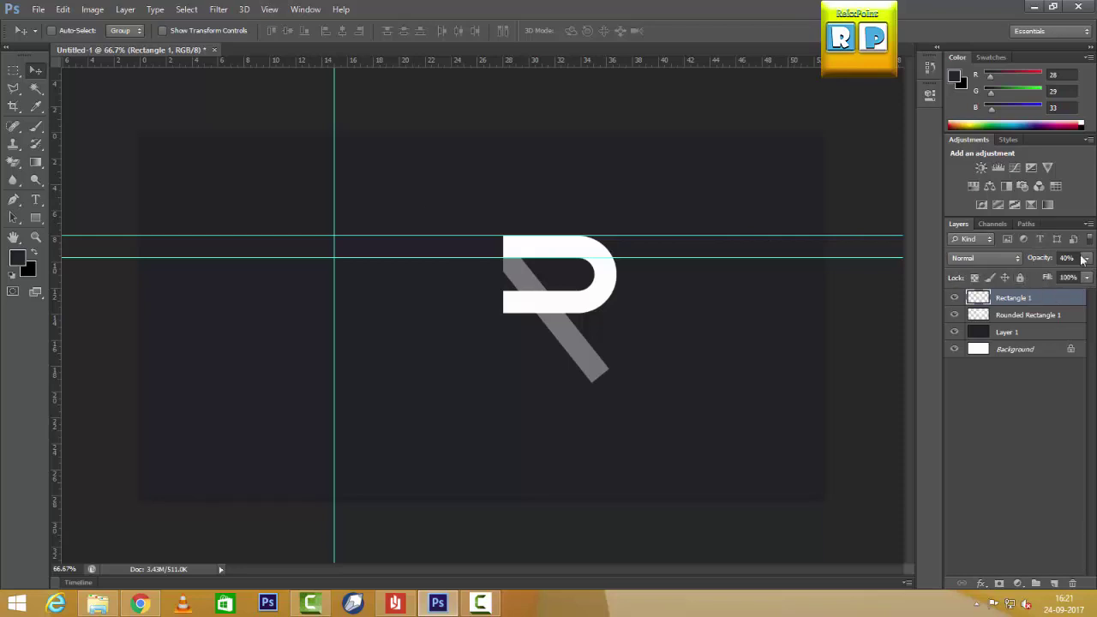
drag(1087, 257, 1085, 276)
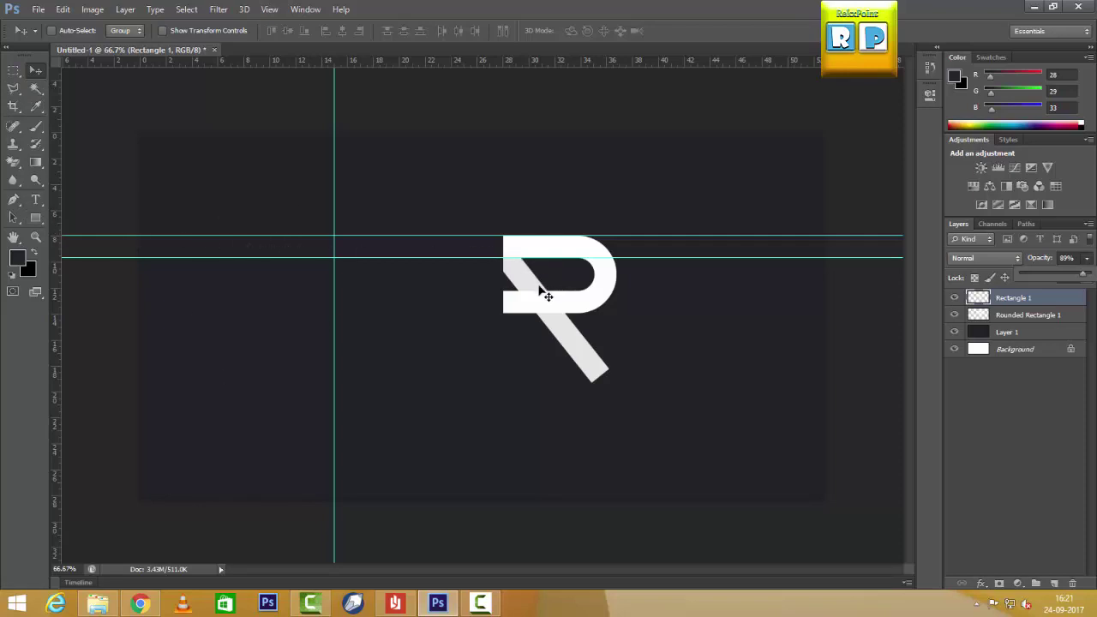
Add vertical guides at about 28.05 cm and 27.04 cm near the R's left edge
click(58, 283)
drag(58, 283, 499, 336)
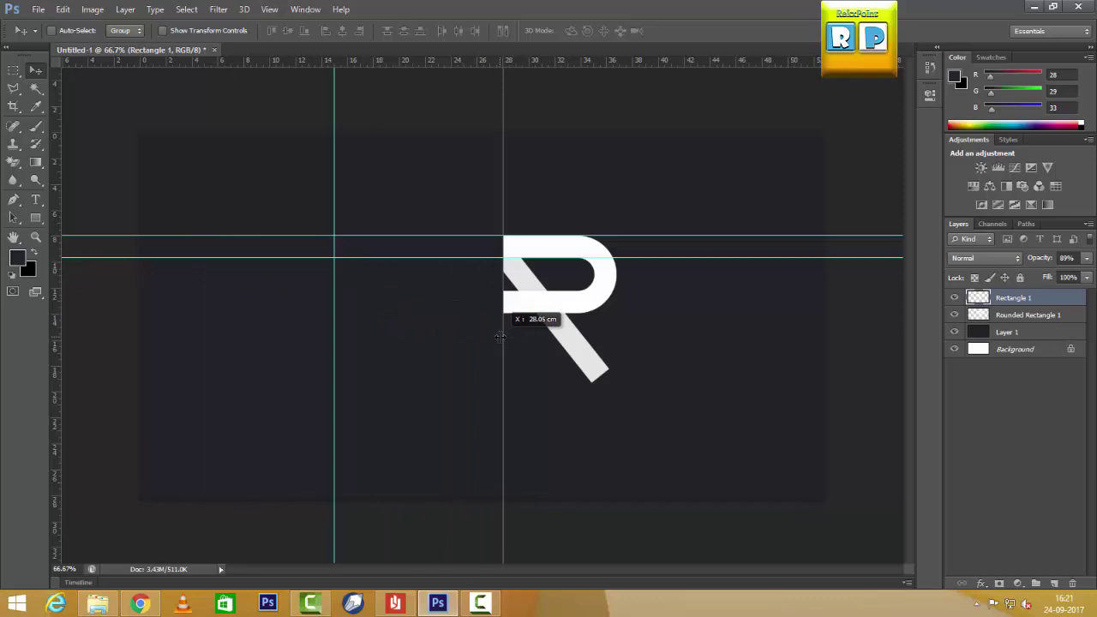
drag(58, 250, 523, 337)
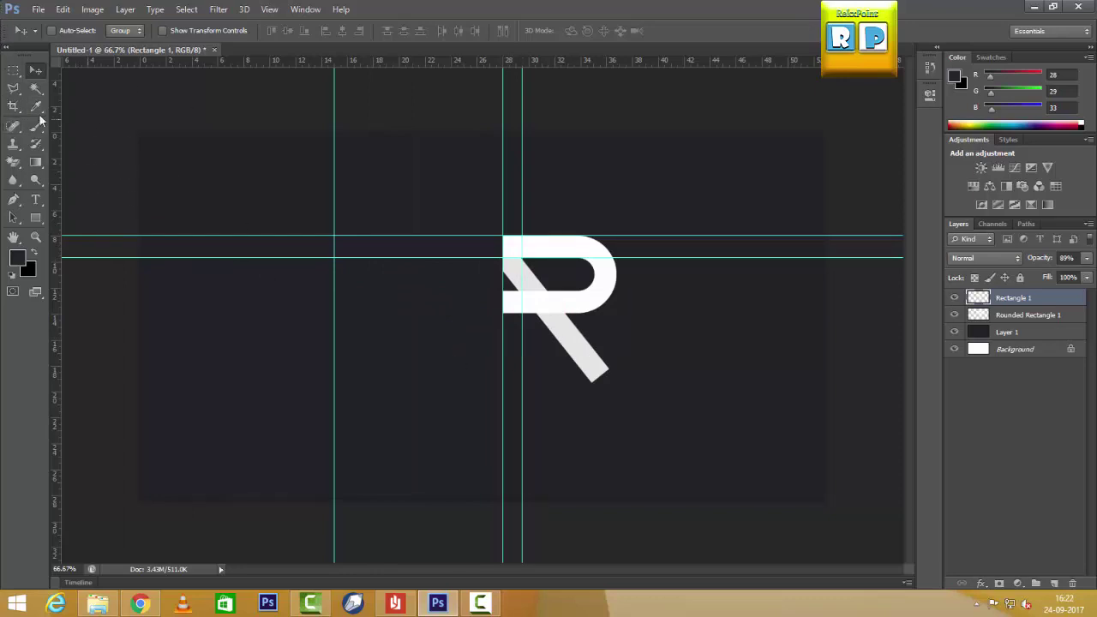
click(35, 218)
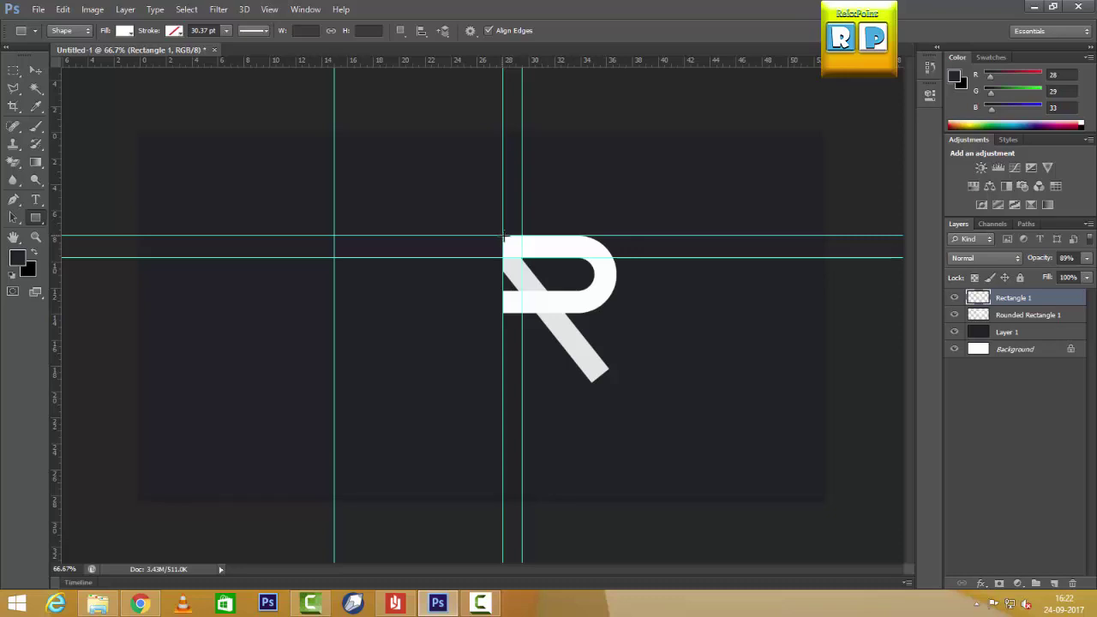
Draw a narrow white vertical bar on a new layer and rasterize it
click(1055, 583)
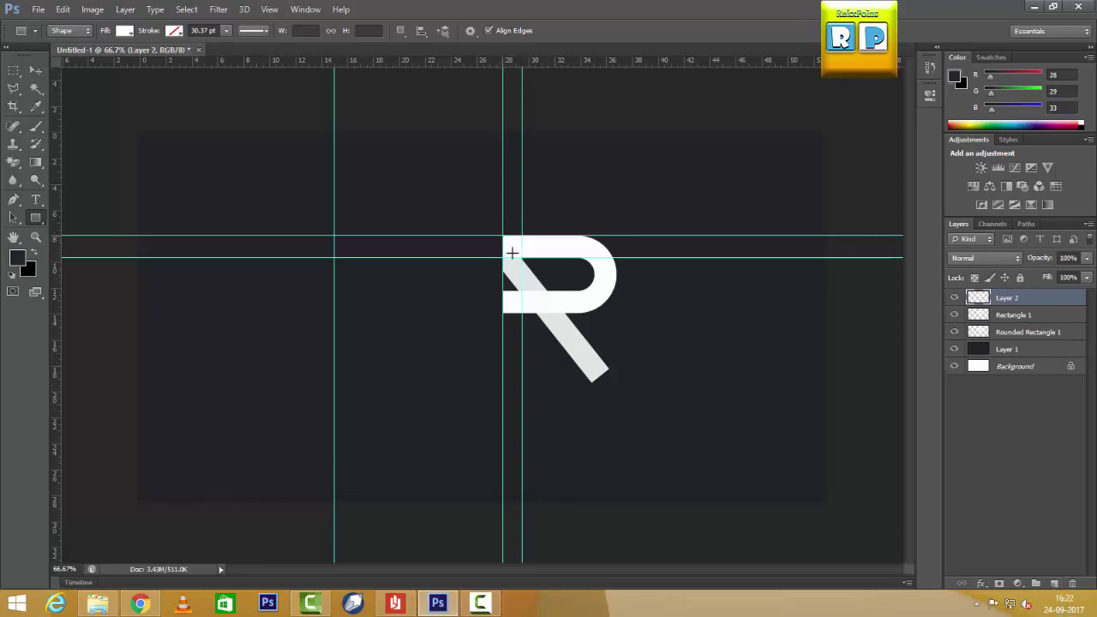
drag(505, 240, 524, 312)
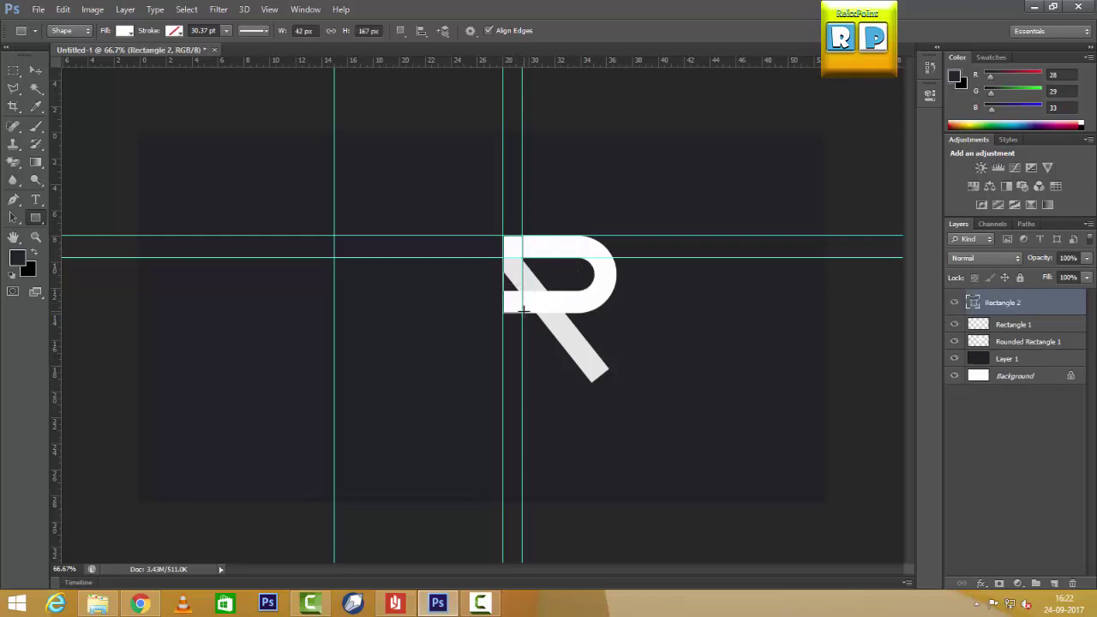
right_click(988, 302)
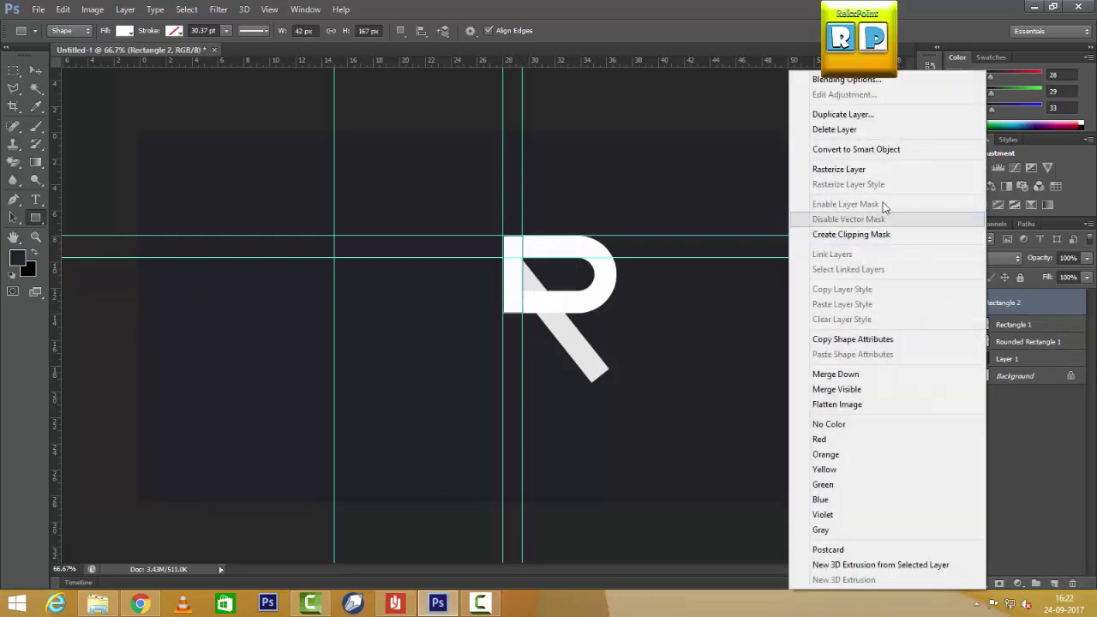
click(867, 168)
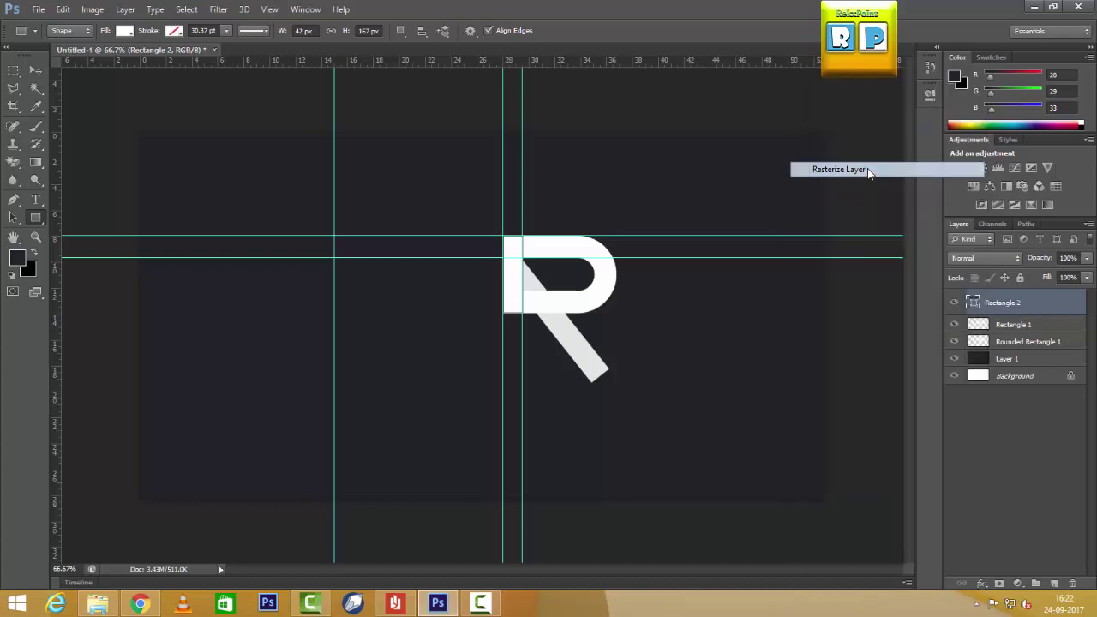
Free Transform the bar into a longer, wider diagonal rotated about -38.7° across the R's upper-left
click(63, 9)
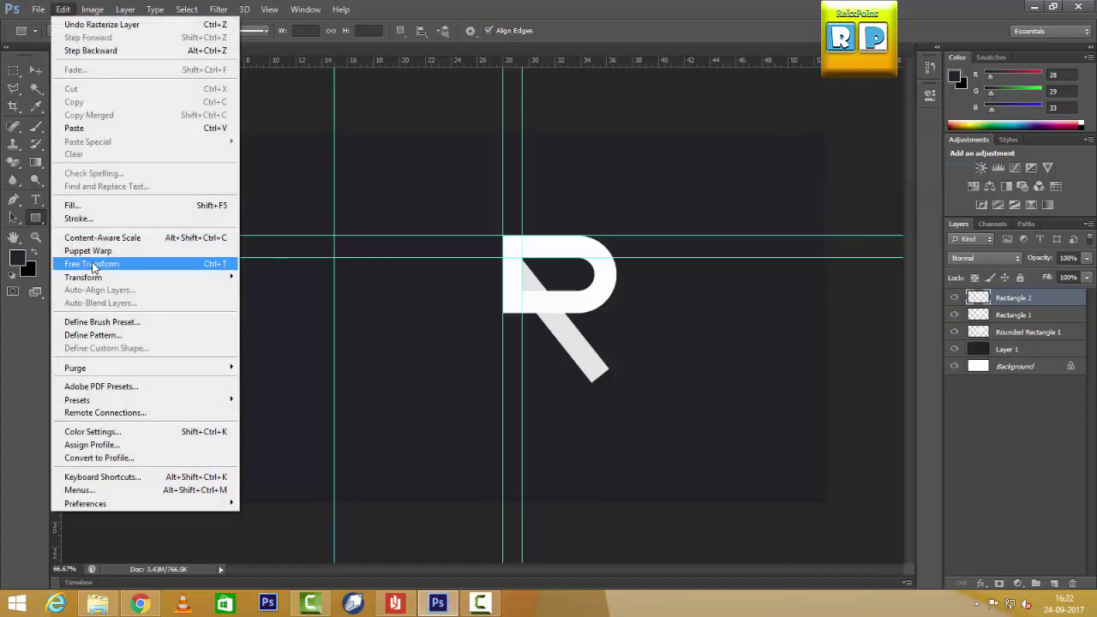
click(94, 268)
drag(523, 299, 552, 297)
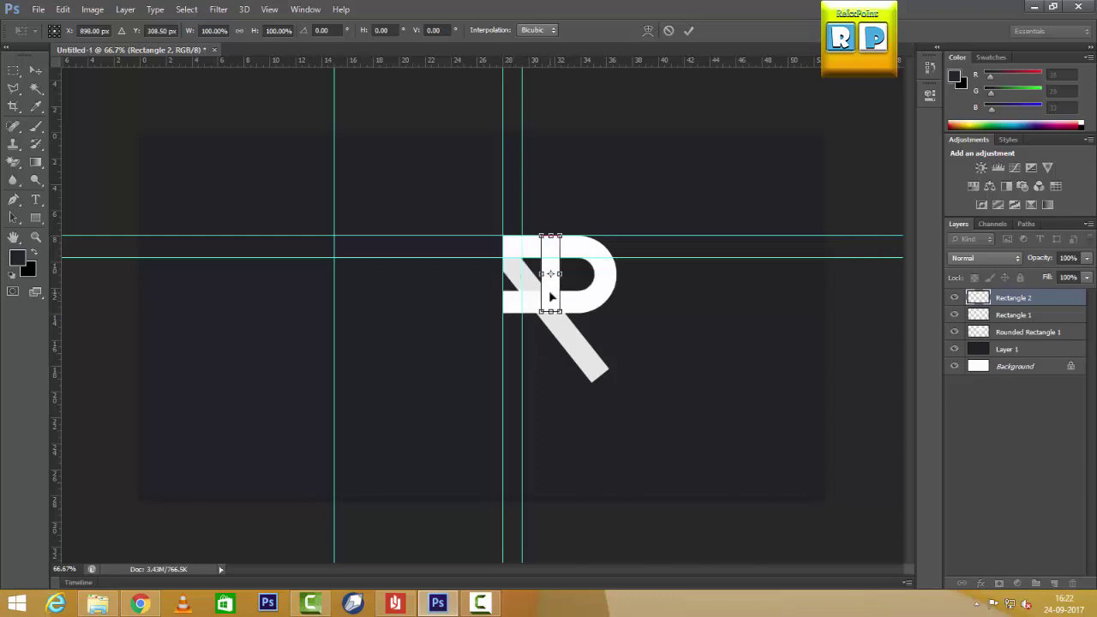
drag(575, 349, 651, 341)
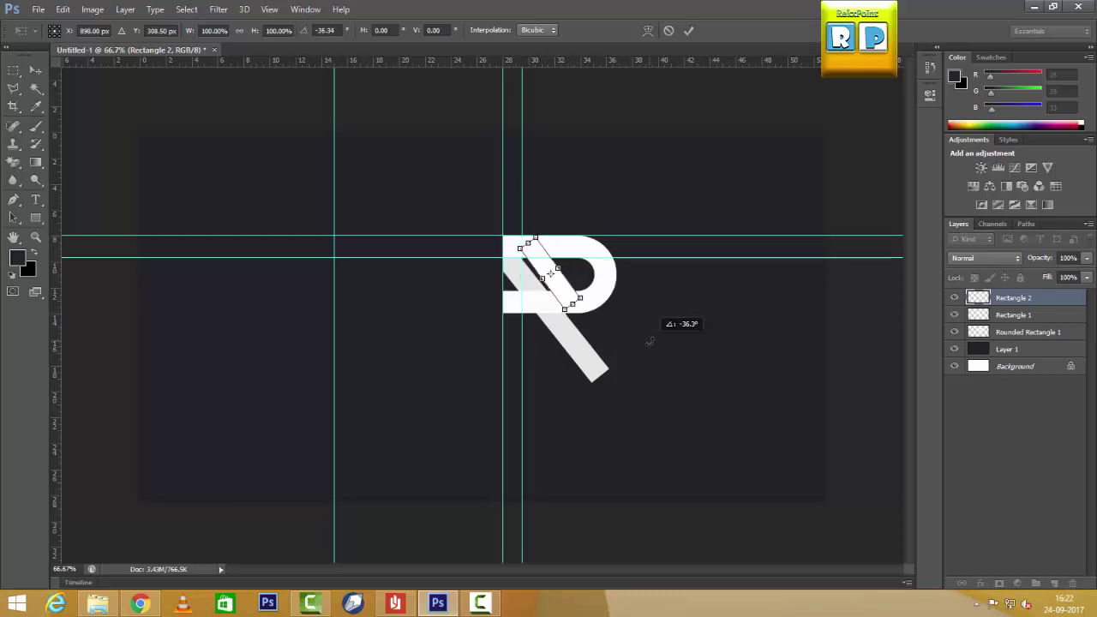
mouse_move(557, 293)
mouse_down()
mouse_move(573, 288)
mouse_move(591, 310)
mouse_up()
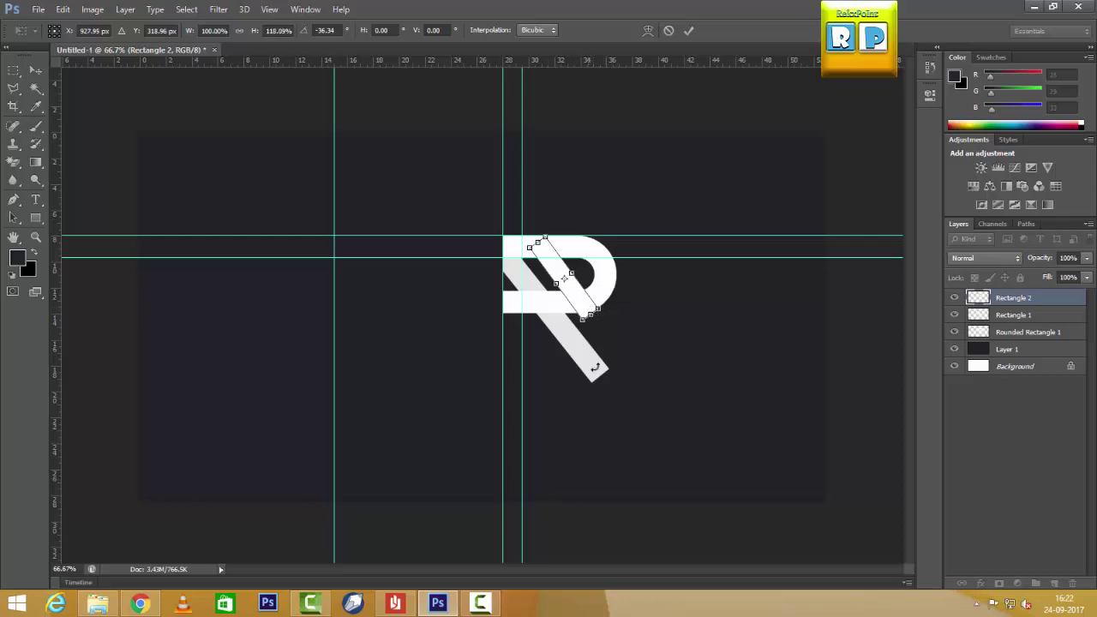
drag(536, 244, 529, 225)
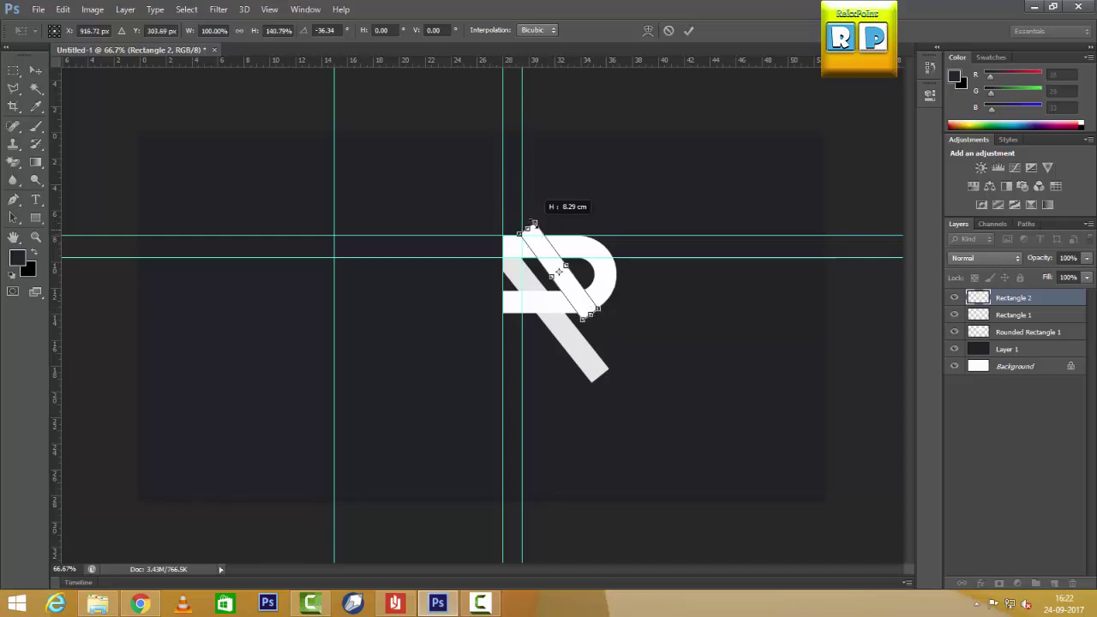
drag(592, 315, 596, 321)
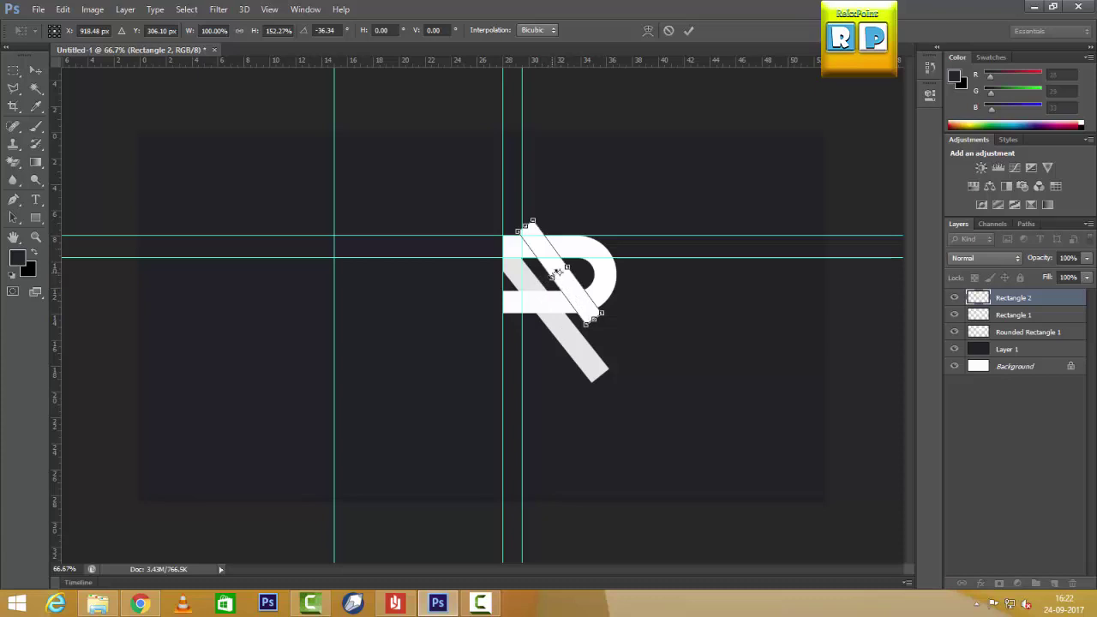
drag(553, 274, 543, 283)
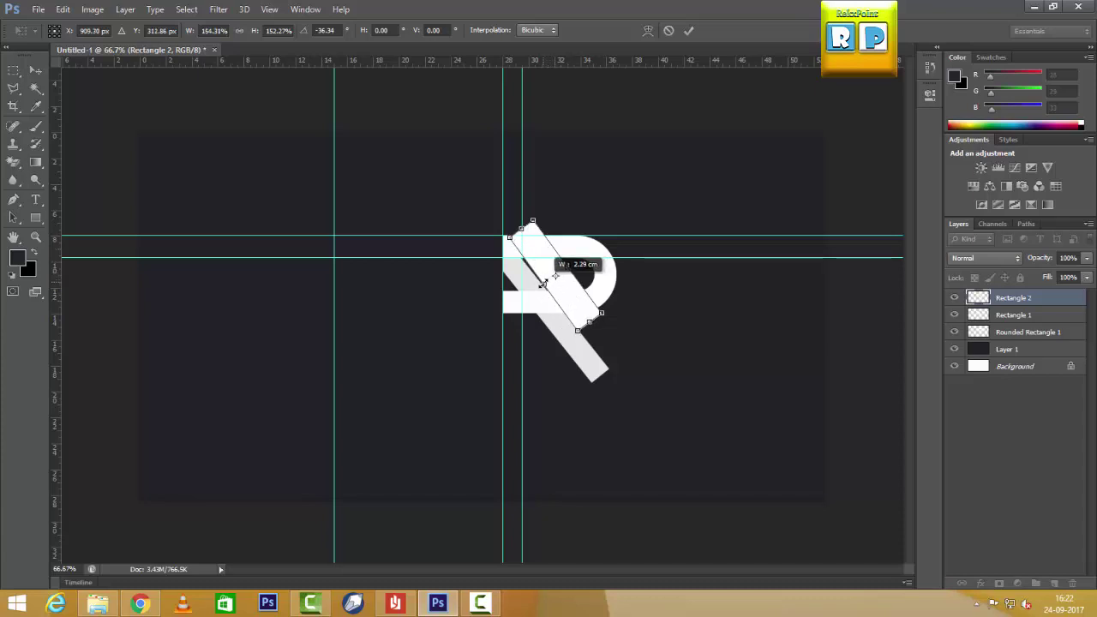
drag(591, 343, 599, 342)
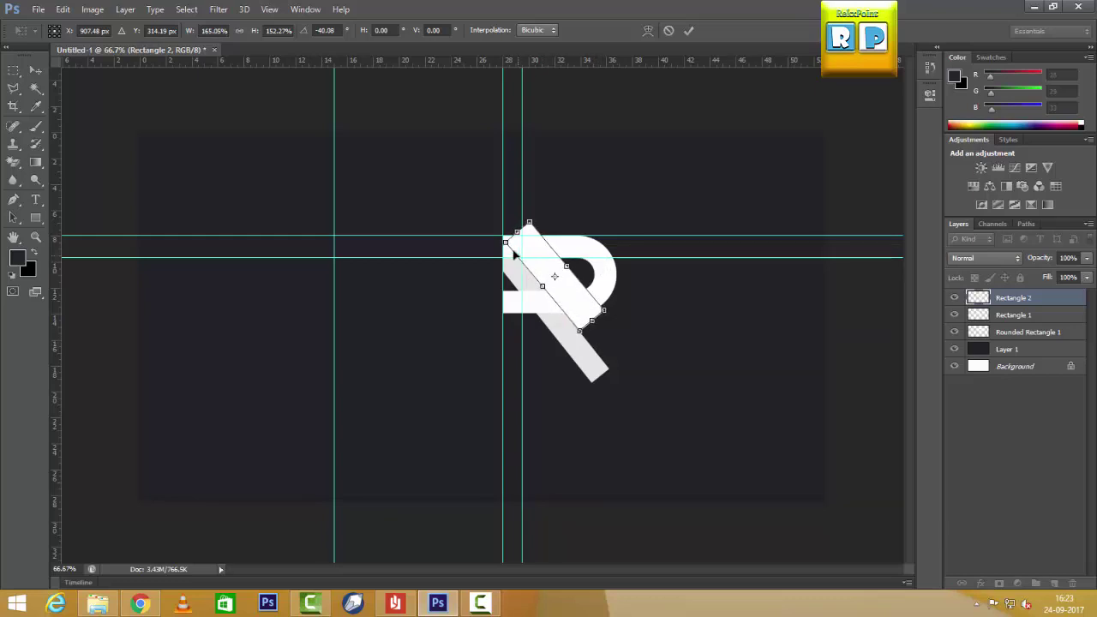
drag(517, 231, 512, 225)
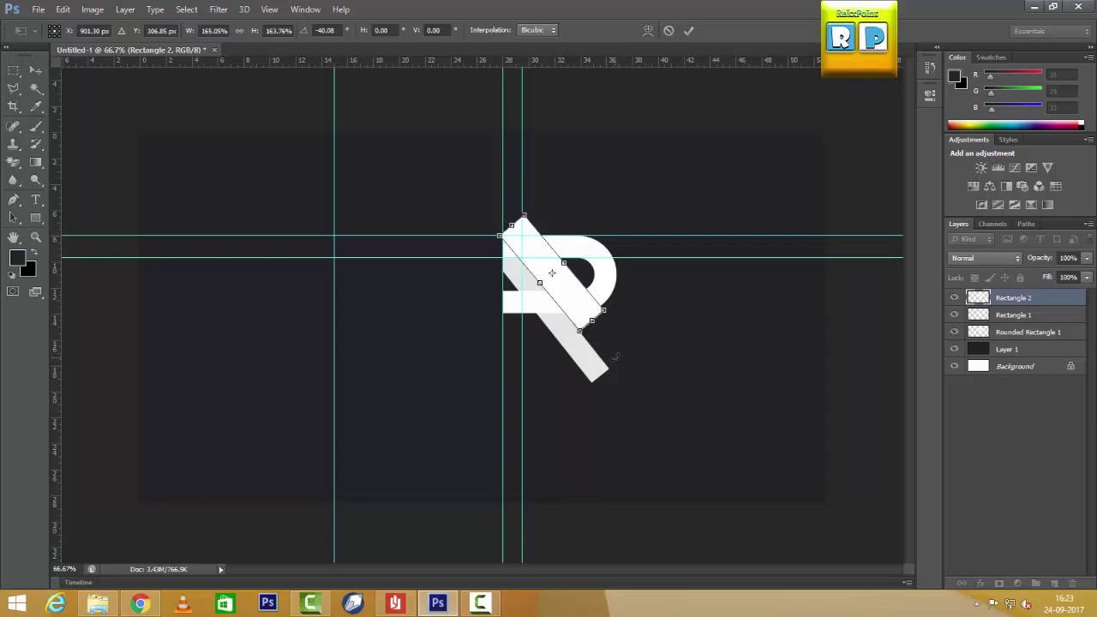
drag(615, 355, 615, 358)
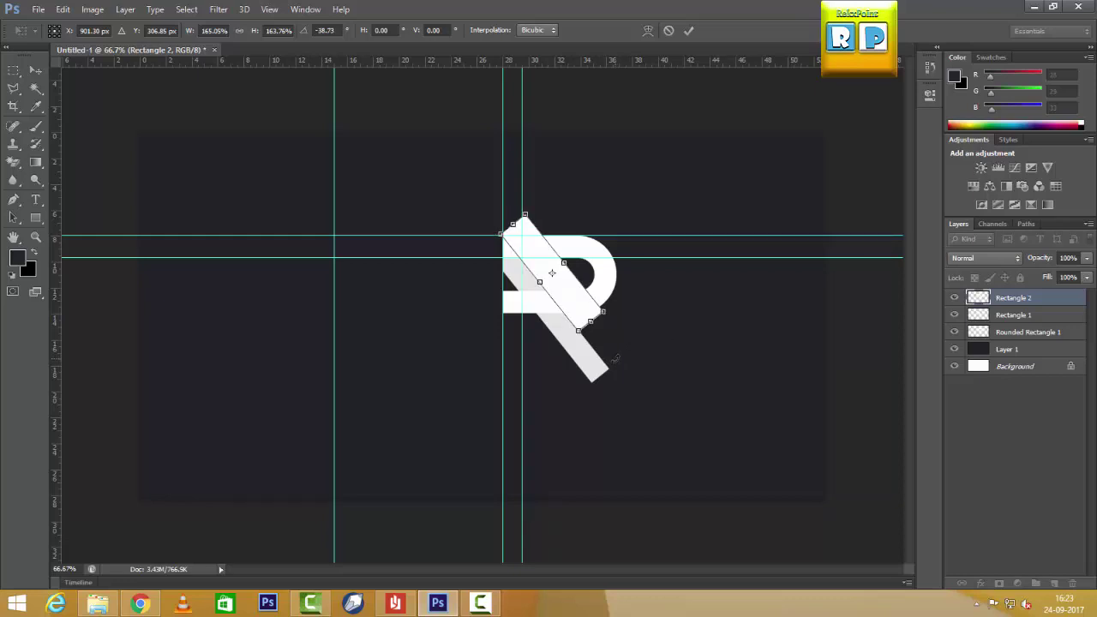
key(Return)
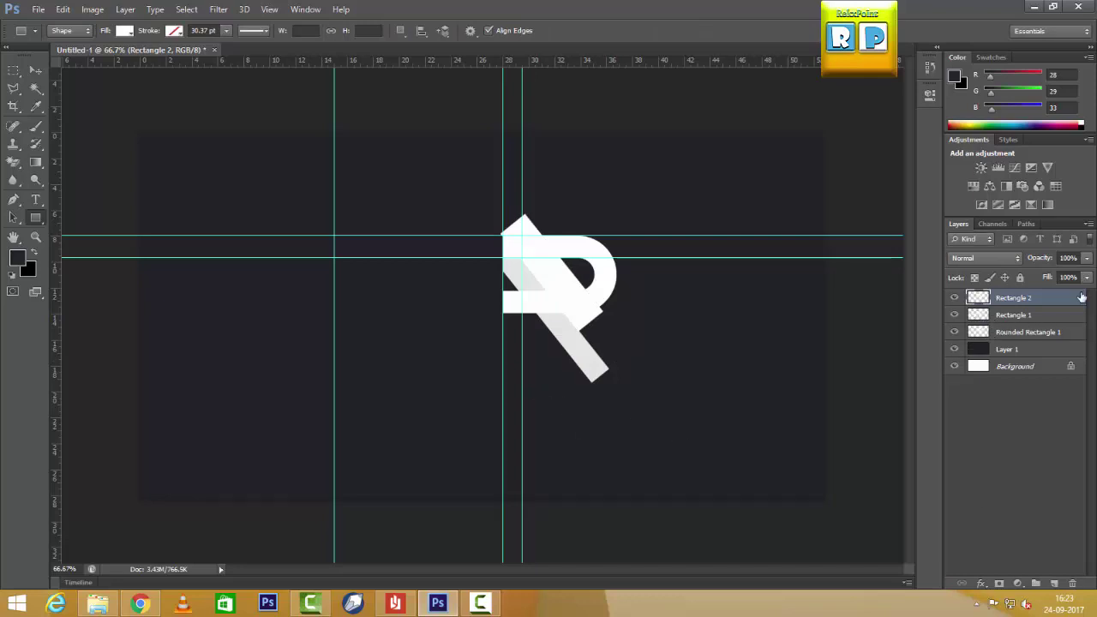
Lower Rectangle 2's opacity and load the bar's outline as a selection
click(1086, 258)
drag(1087, 274, 1055, 274)
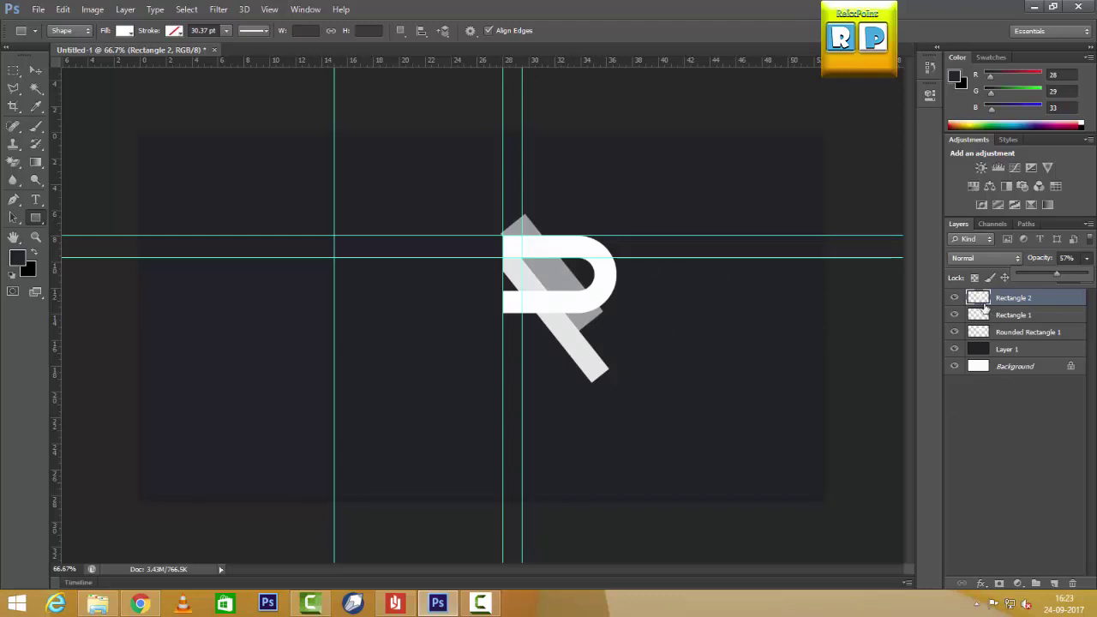
ctrl+click(983, 303)
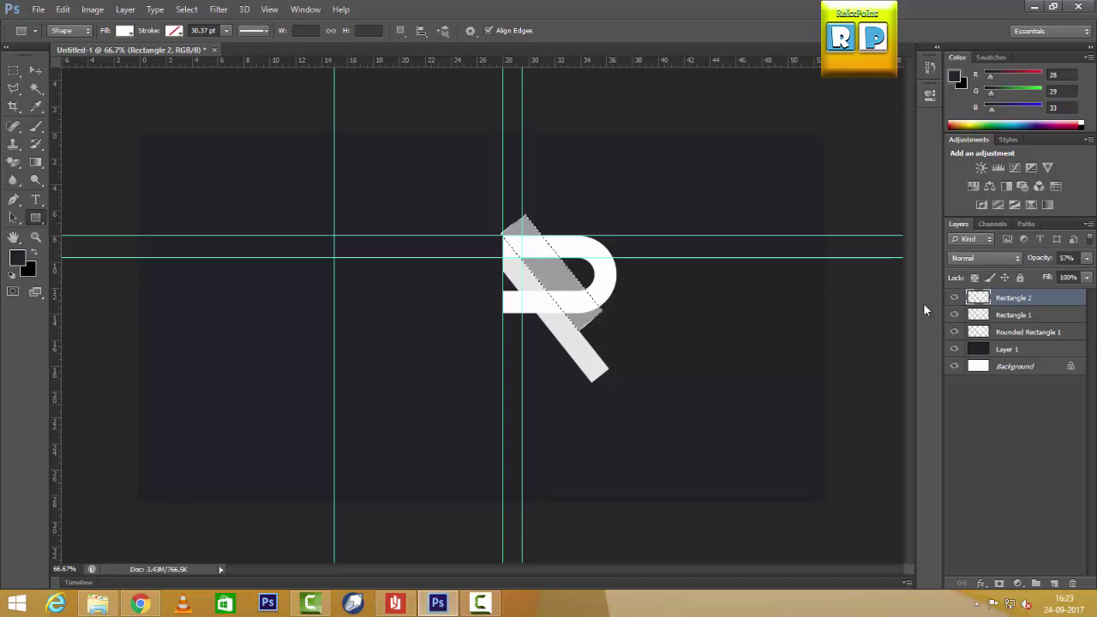
Copy the selected part of Rectangle 1 onto a new Layer 2 and check it
click(1014, 315)
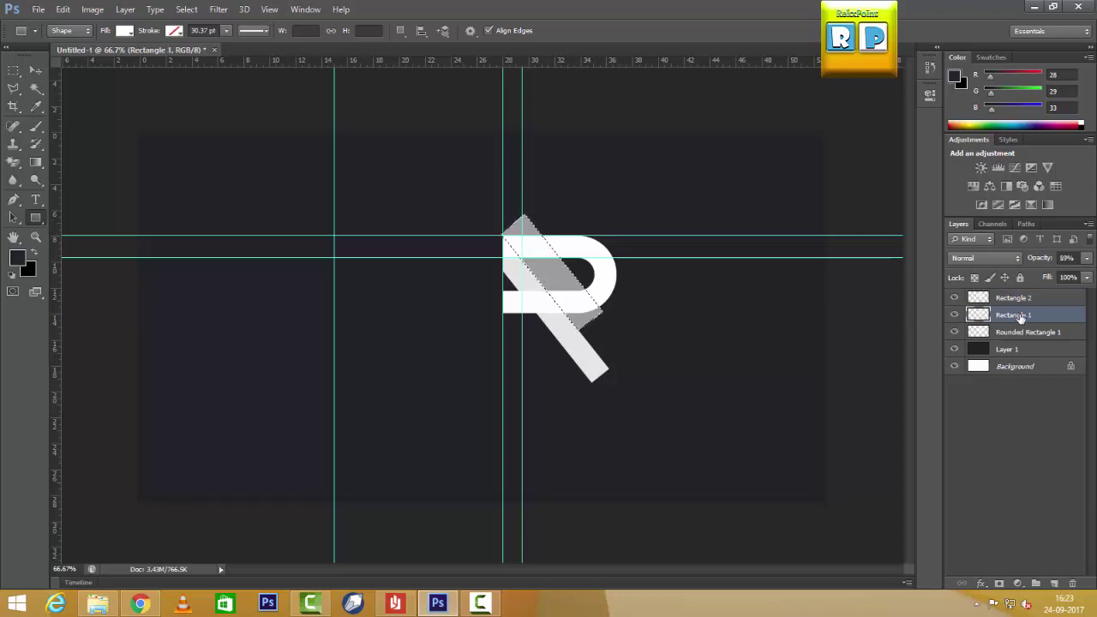
key(ctrl+j)
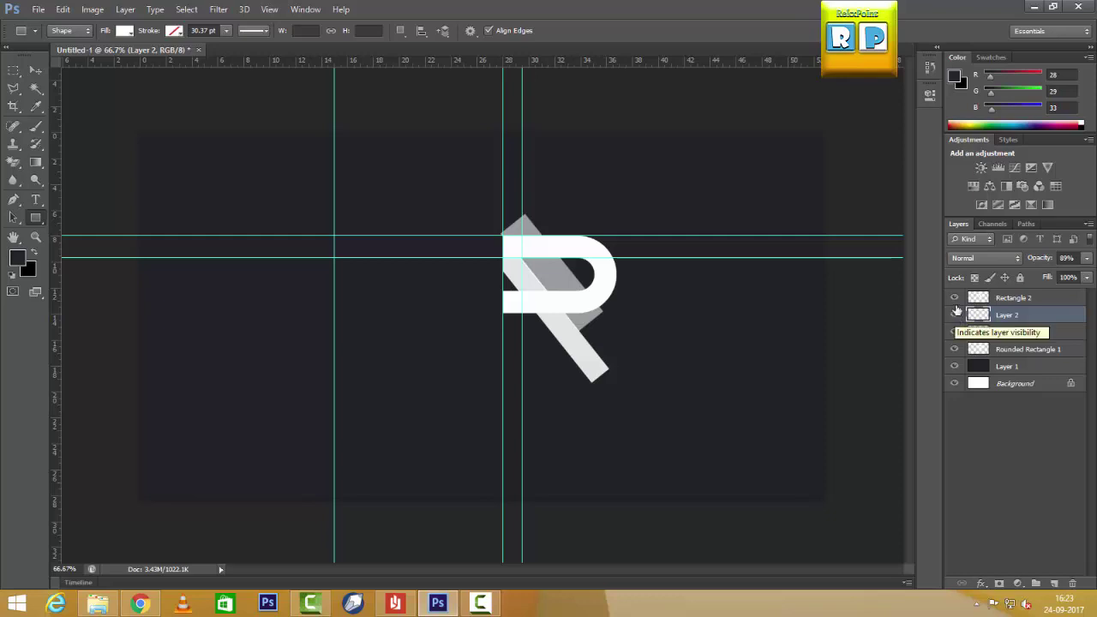
click(954, 315)
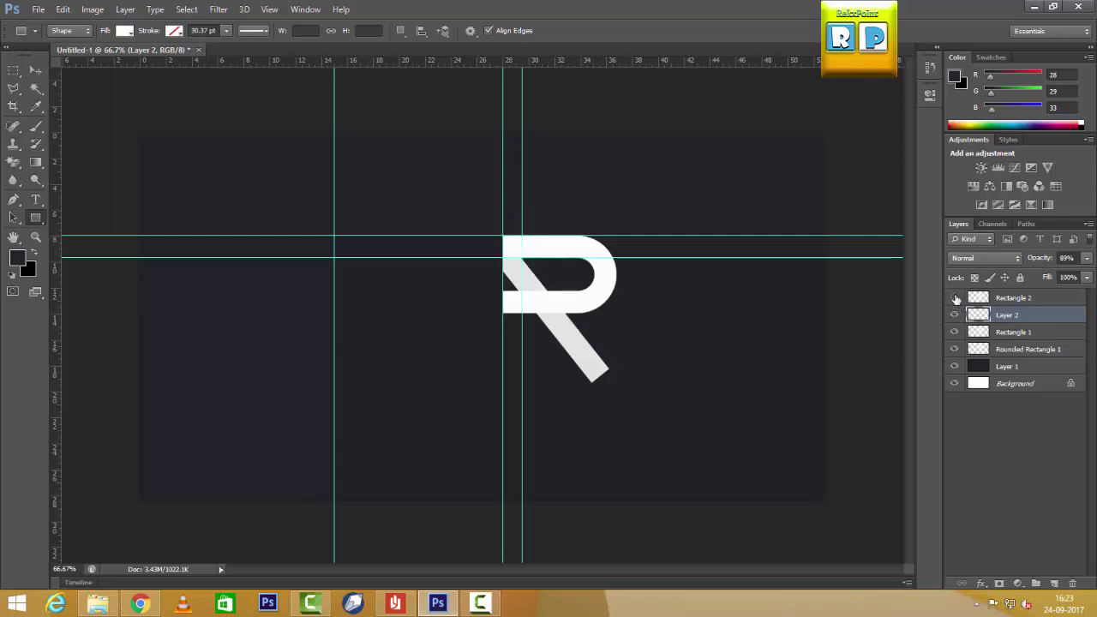
Hide Rectangle 2, then duplicate and merge the logo layers into one layer
click(955, 299)
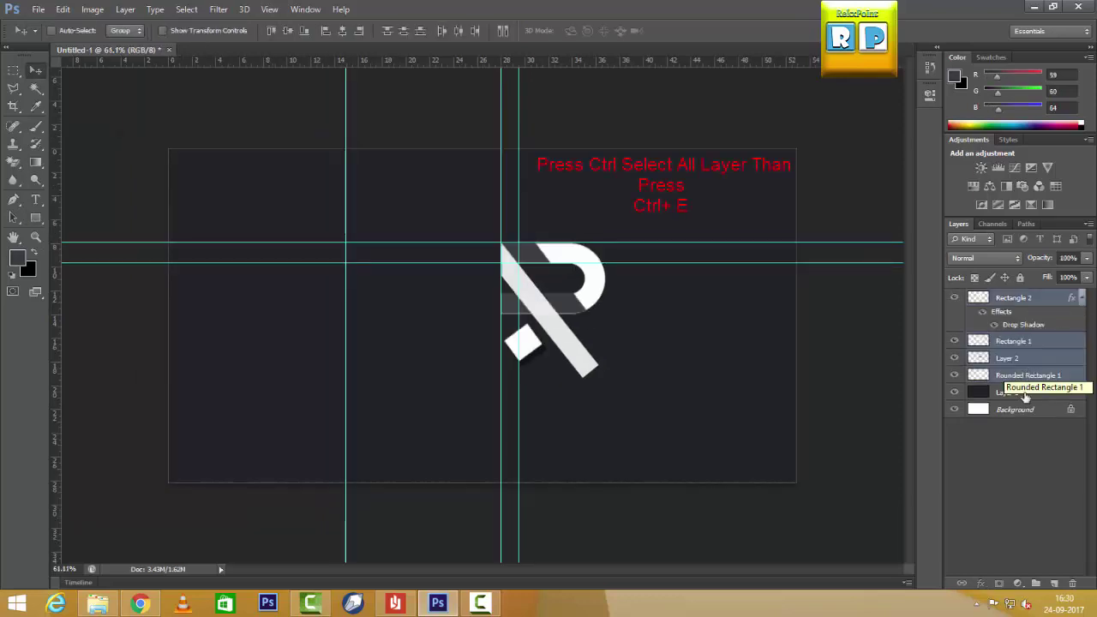
ctrl+click(1027, 374)
drag(1044, 373, 1055, 583)
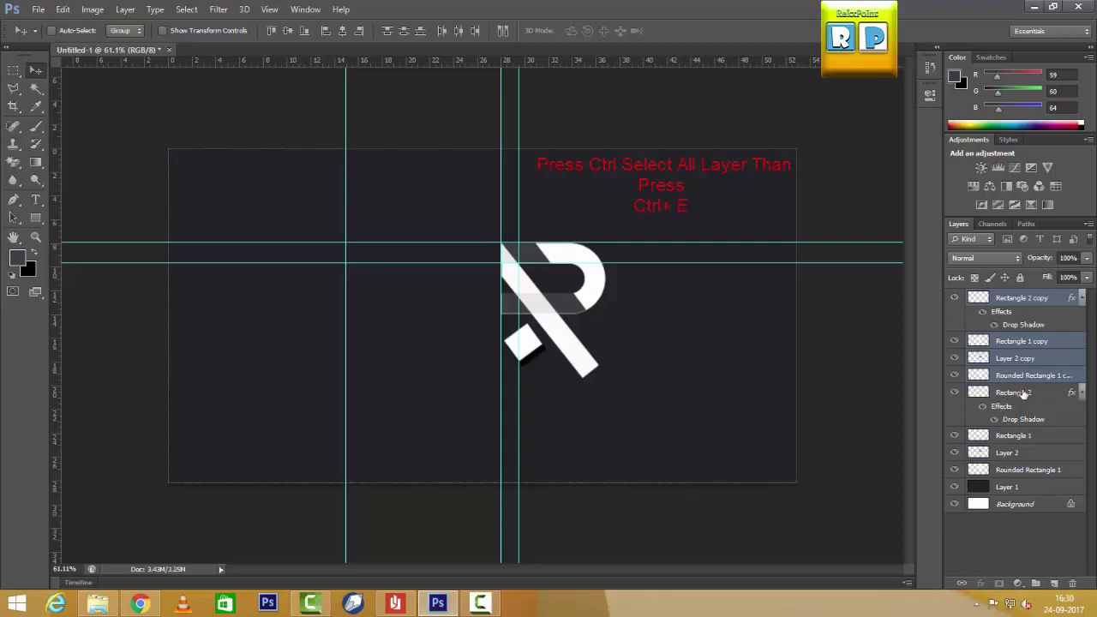
key(ctrl+e)
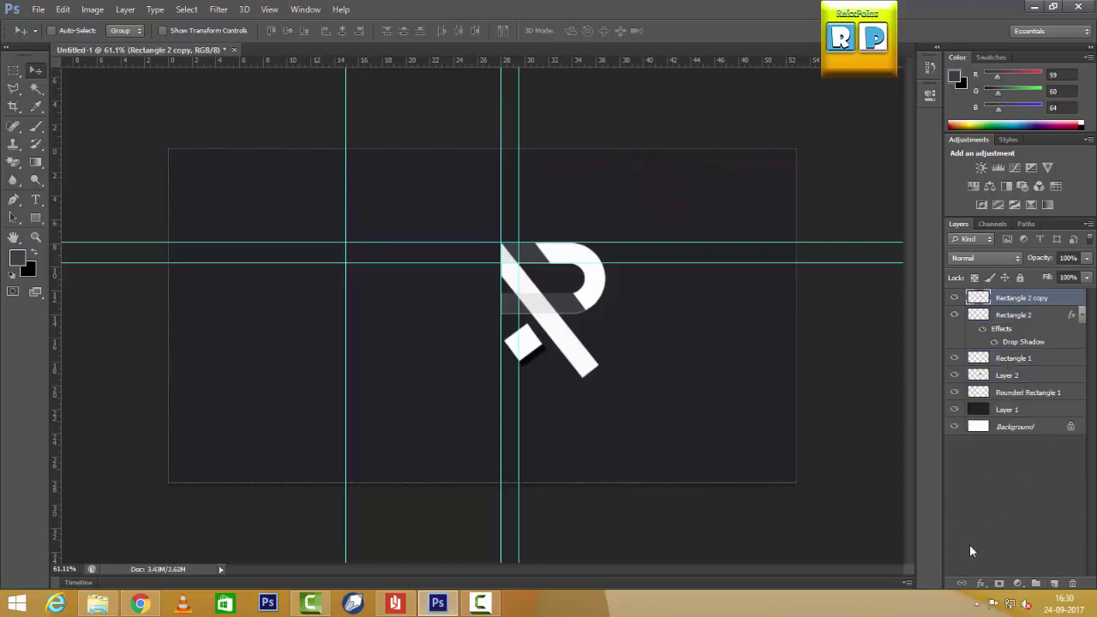
Give the merged layer Bevel & Emboss at 1000% depth, 9 px size, 100% highlight opacity, plus Stroke
click(981, 583)
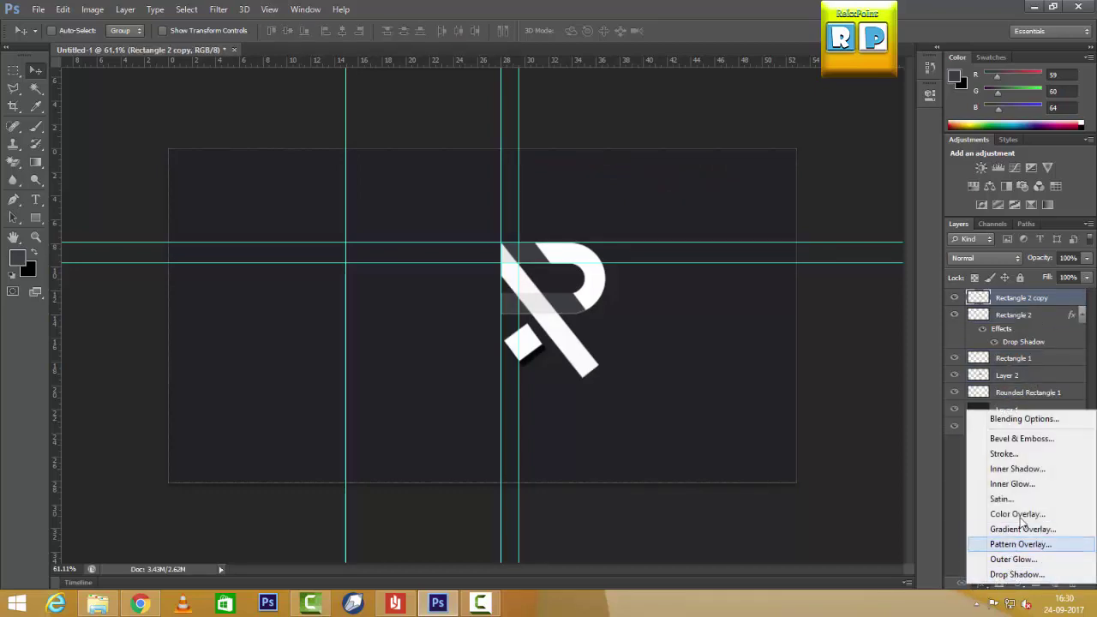
click(1020, 439)
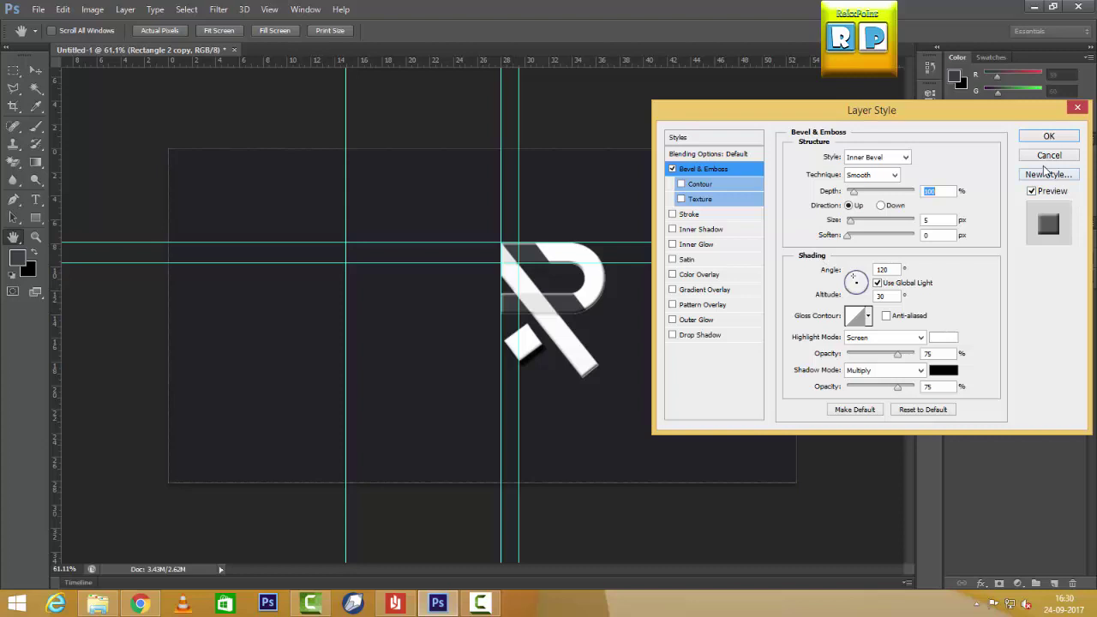
click(1047, 155)
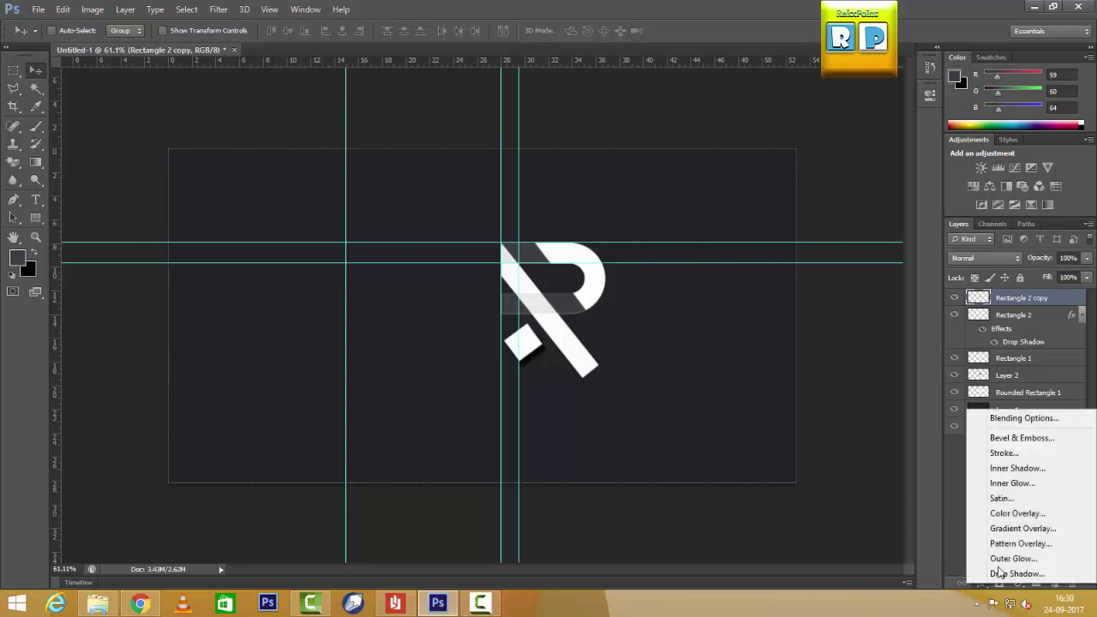
click(982, 583)
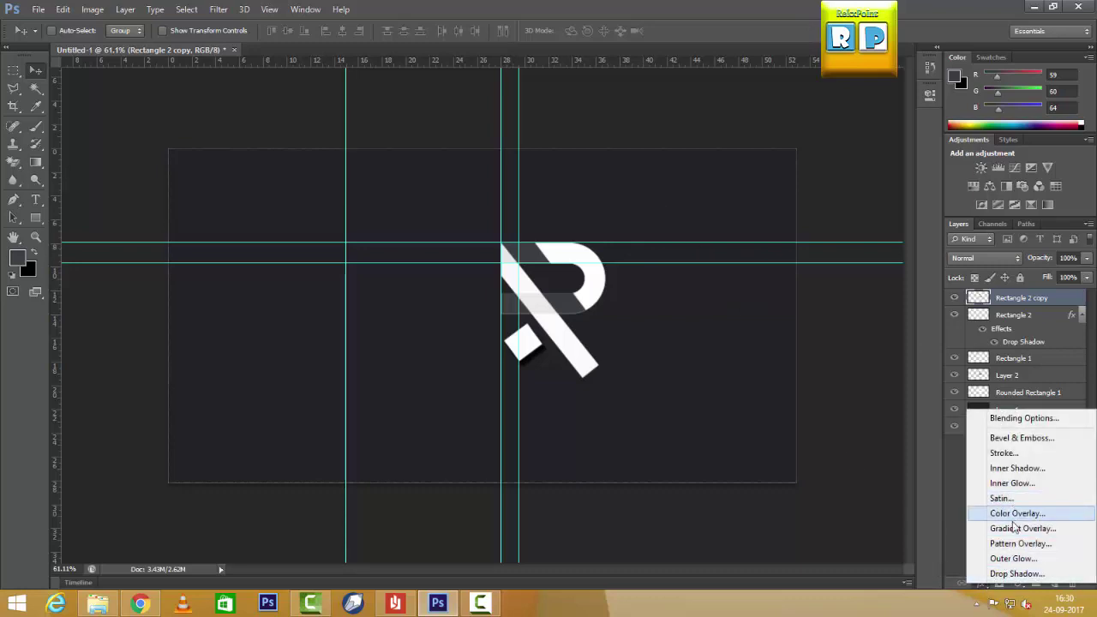
click(1020, 438)
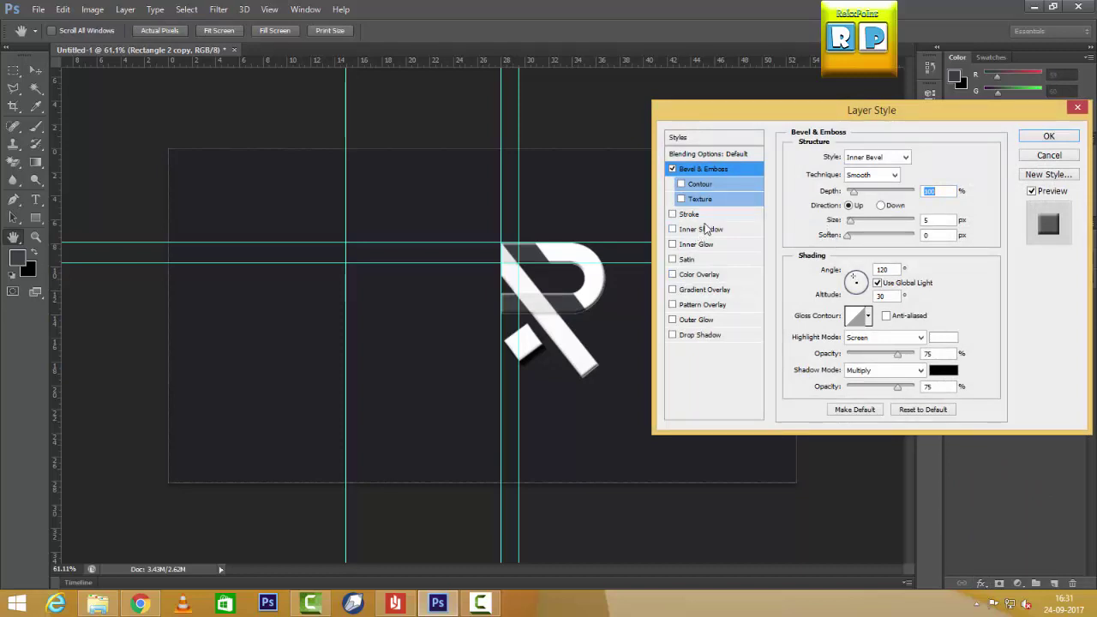
drag(854, 192, 873, 195)
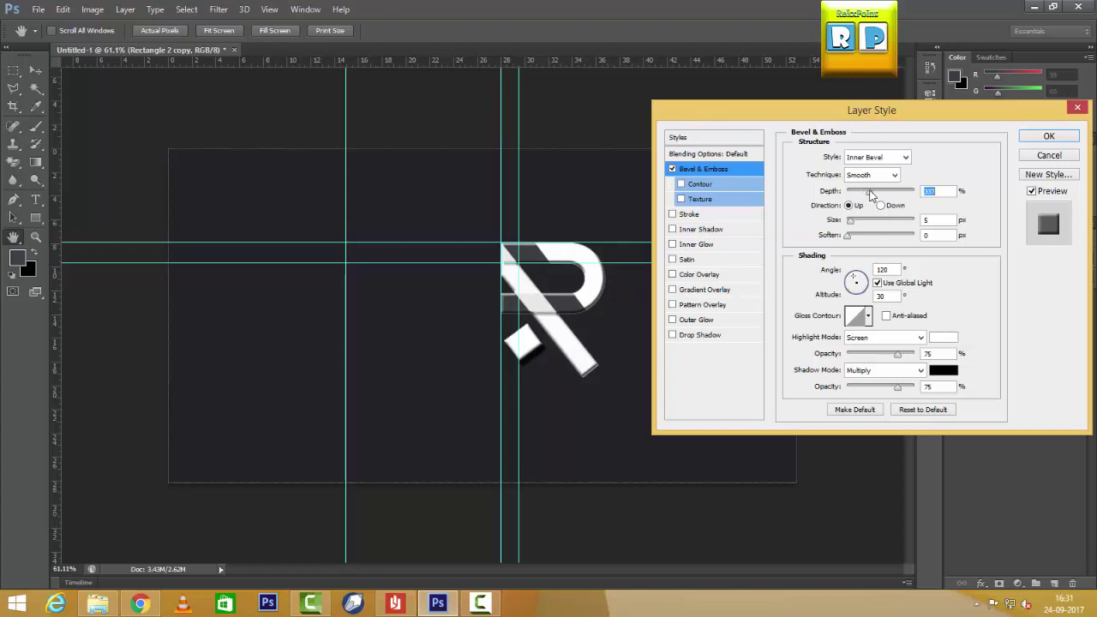
drag(874, 193, 923, 186)
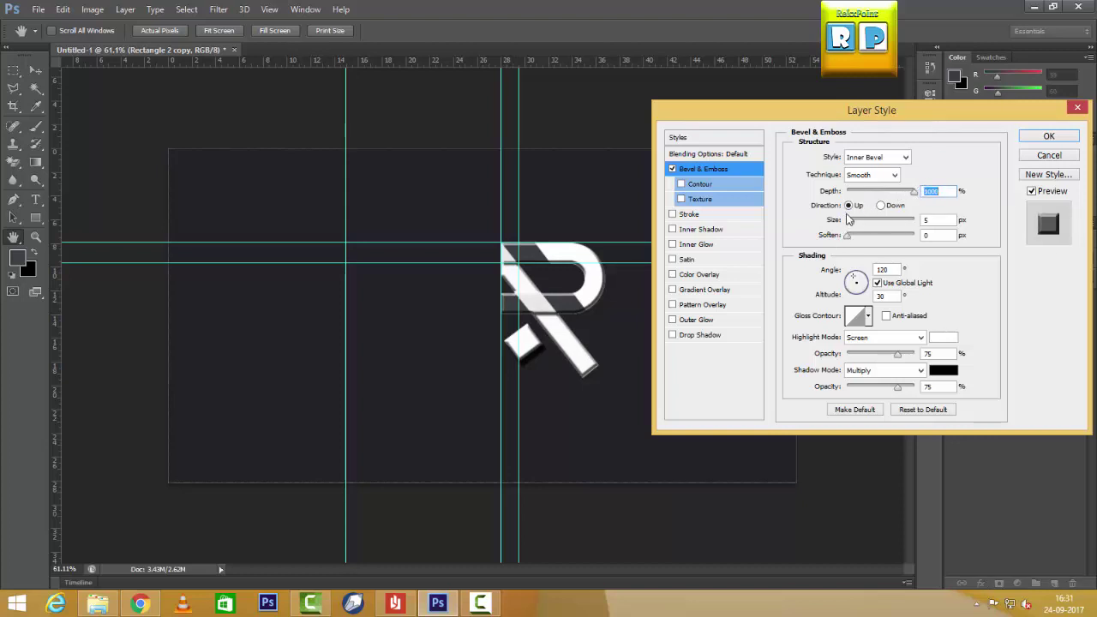
mouse_move(854, 225)
mouse_down()
mouse_move(870, 244)
mouse_move(836, 246)
mouse_up()
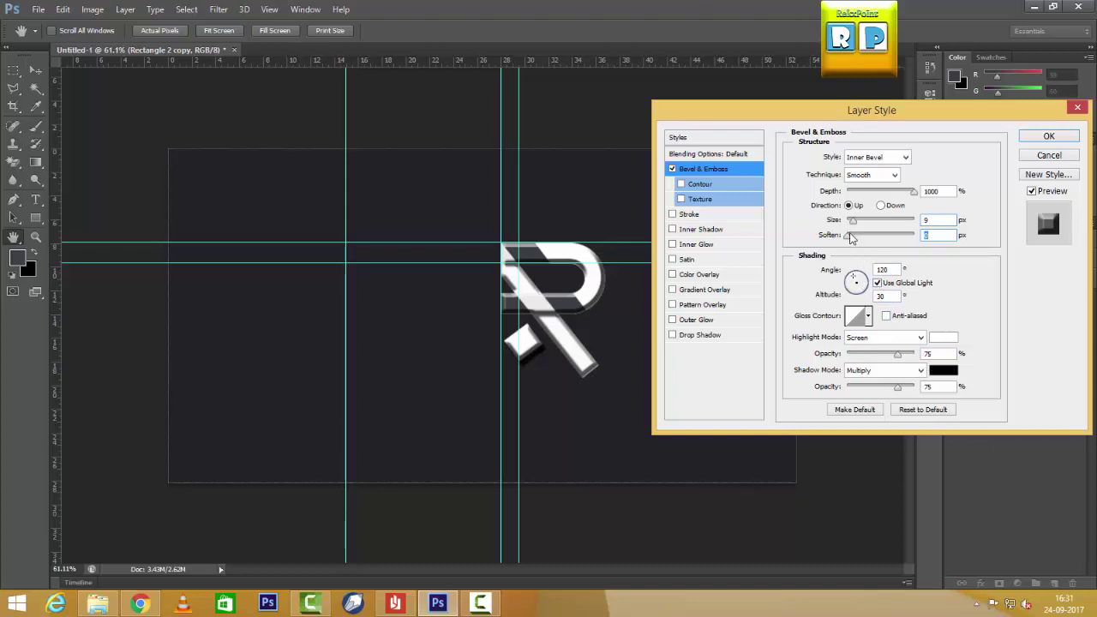
mouse_move(851, 238)
mouse_down()
mouse_move(889, 243)
mouse_move(842, 245)
mouse_up()
drag(897, 354, 929, 353)
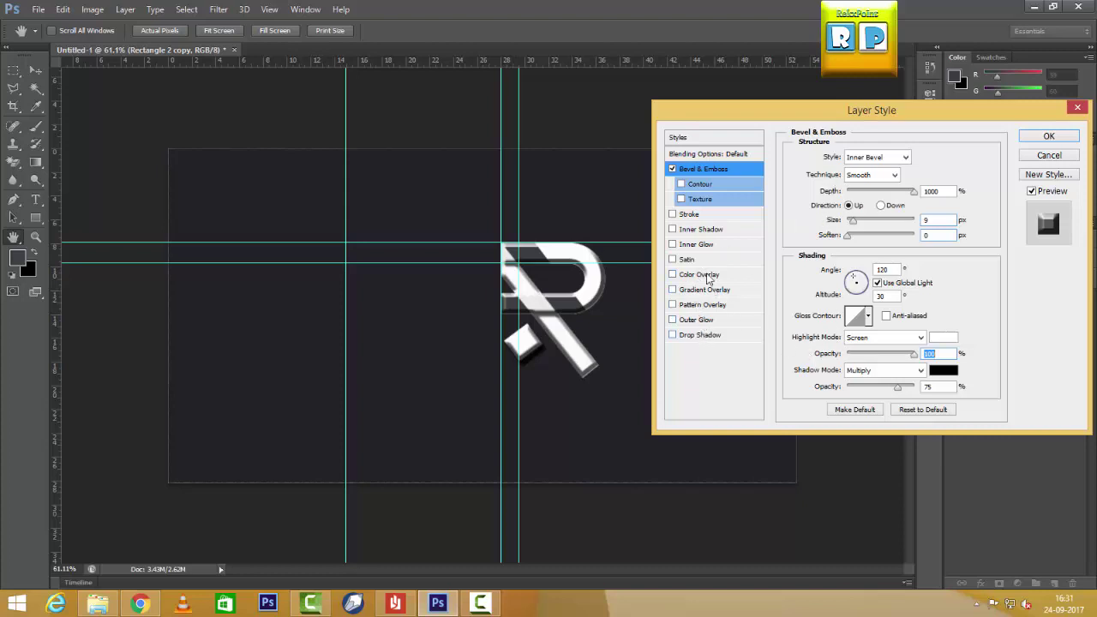
click(688, 214)
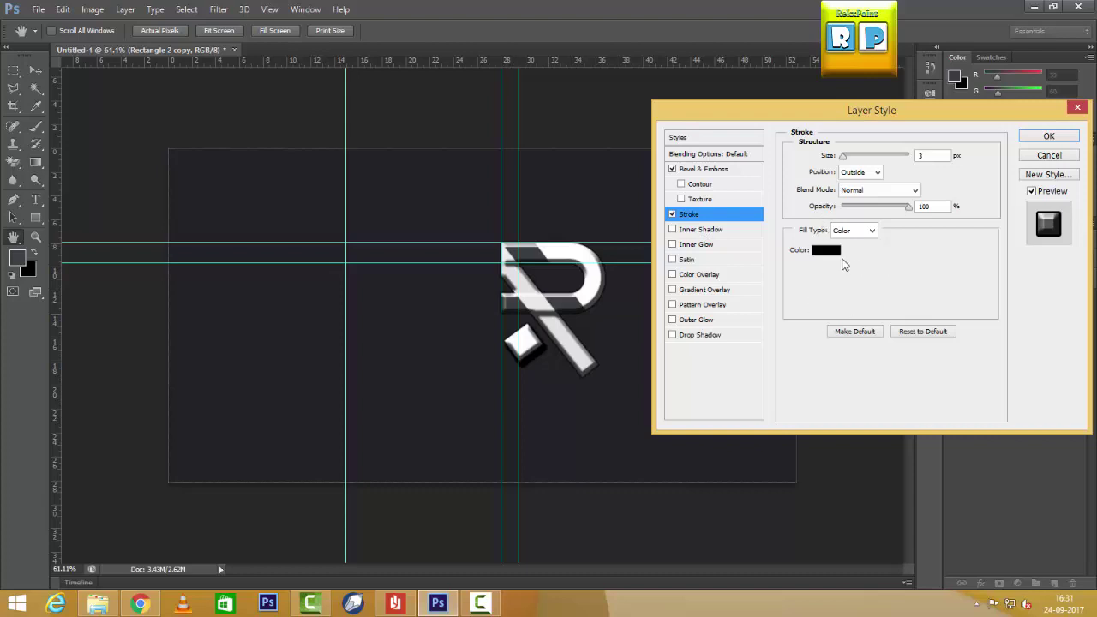
Try white and then black as the stroke colour, with stroke size 2
click(827, 251)
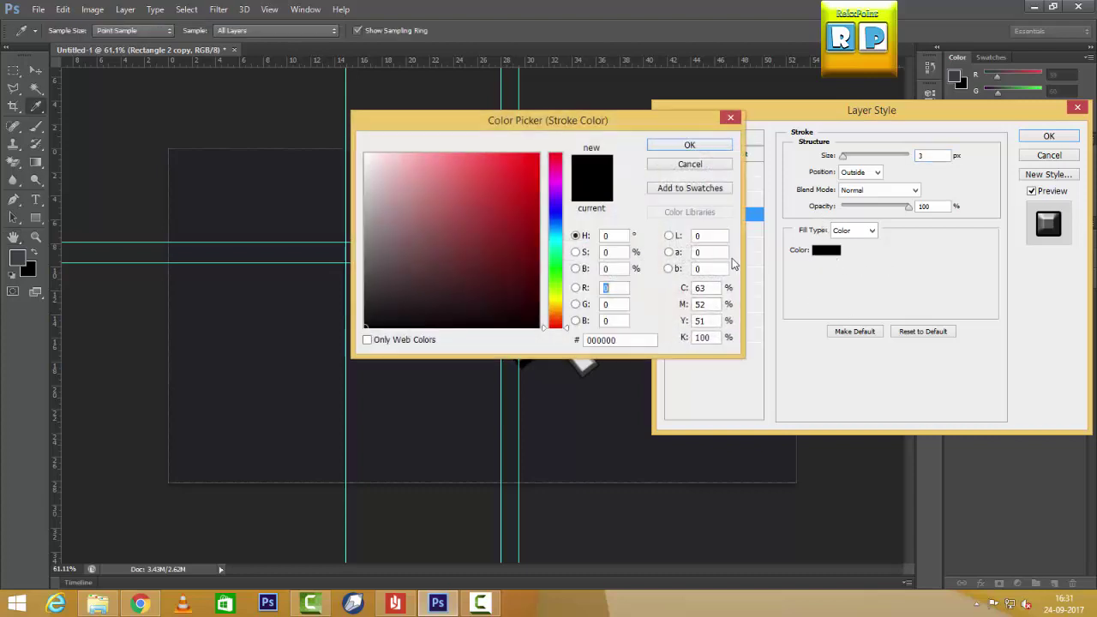
click(366, 155)
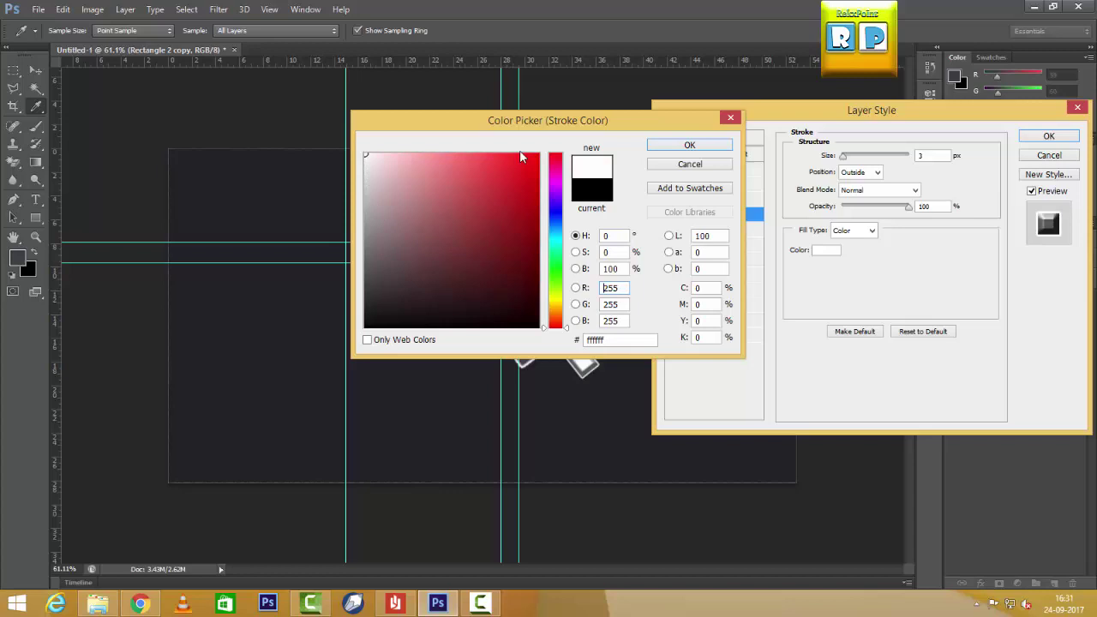
click(690, 146)
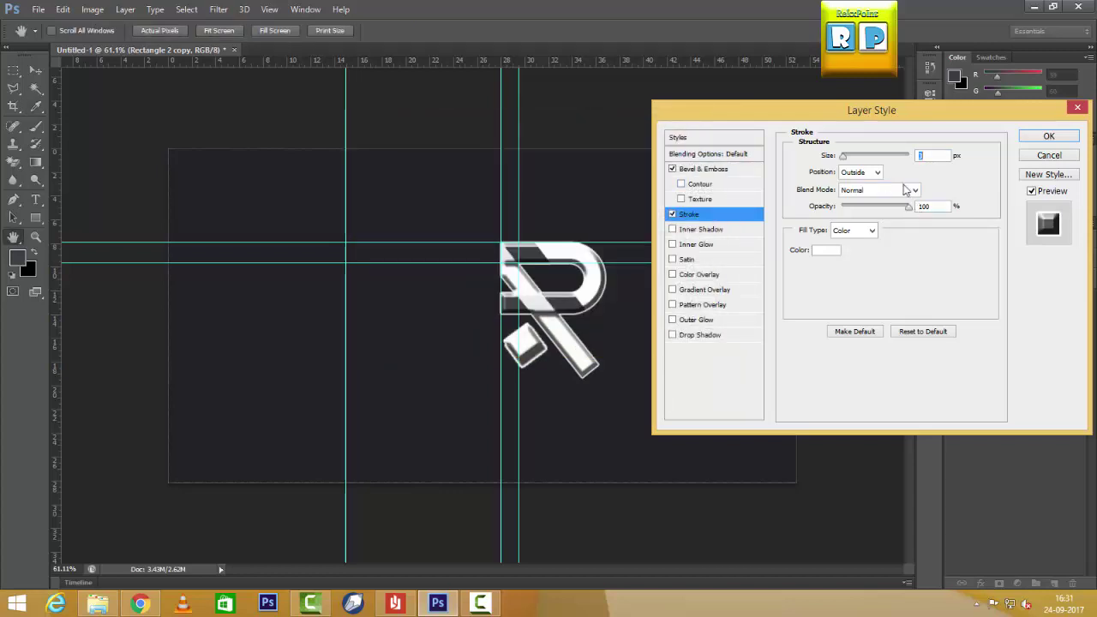
double_click(929, 152)
text(1)
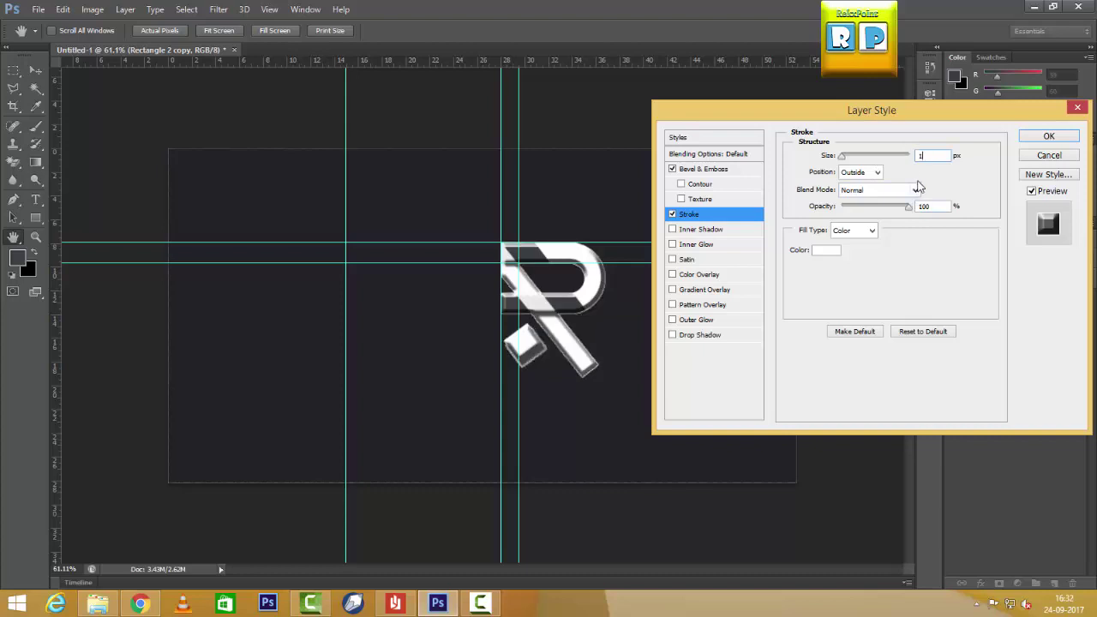
click(823, 253)
drag(411, 289, 542, 334)
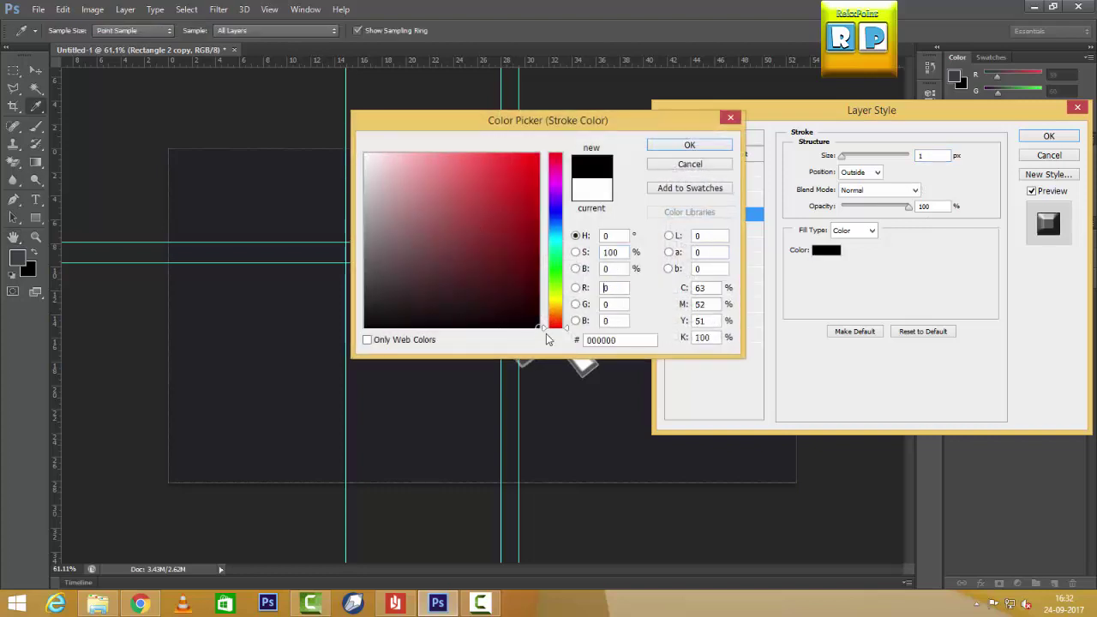
click(689, 146)
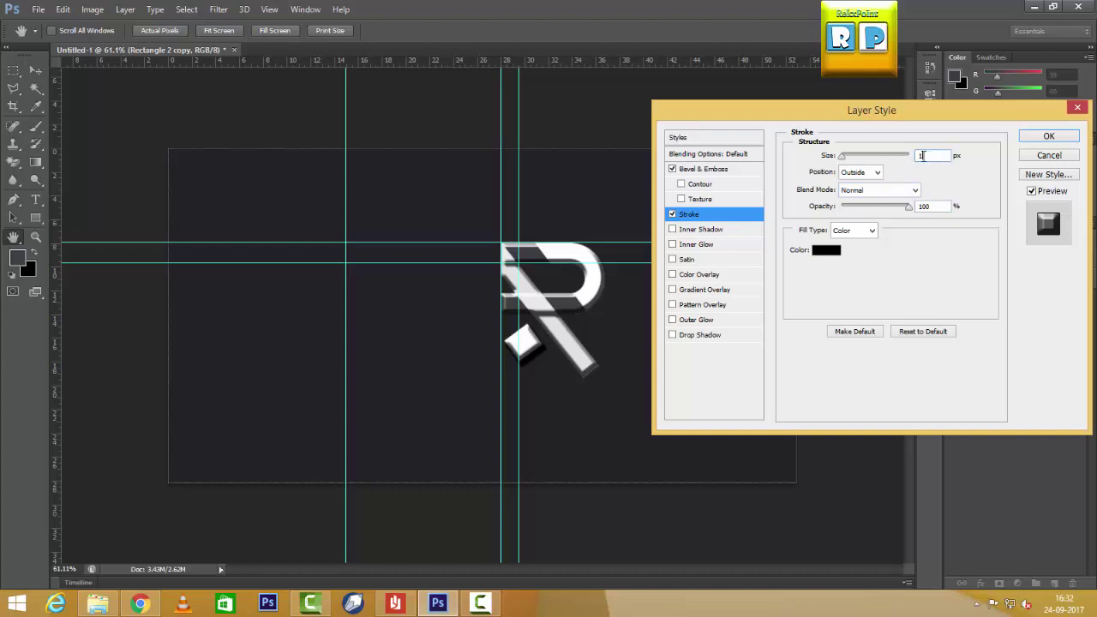
text(2)
Sample the dark grey background as the stroke colour and set the size to 3 px
click(827, 250)
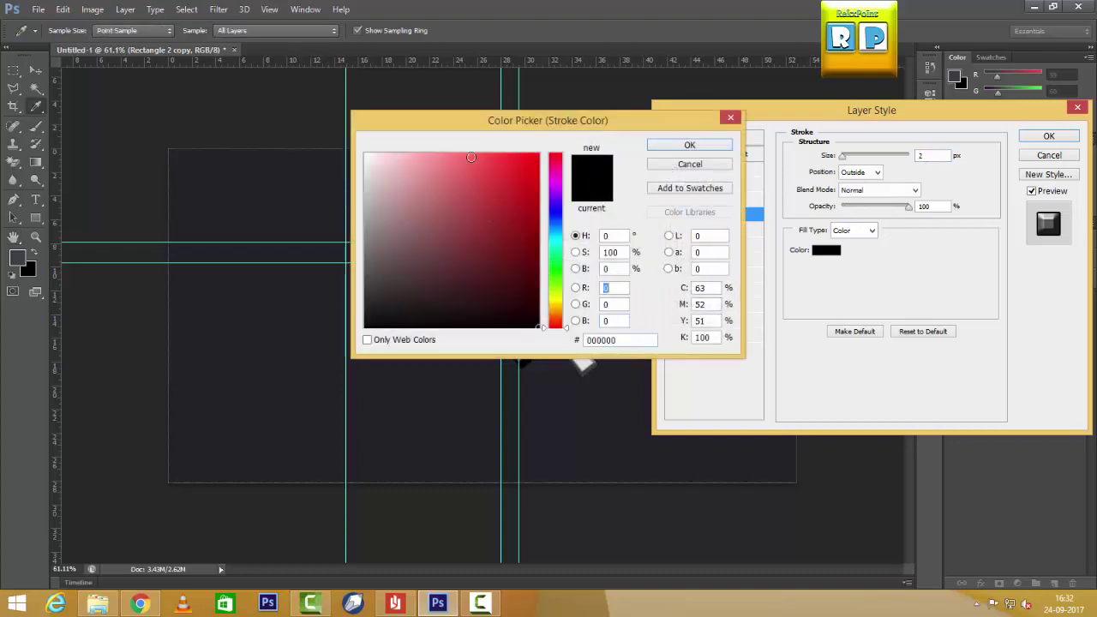
drag(464, 118, 636, 141)
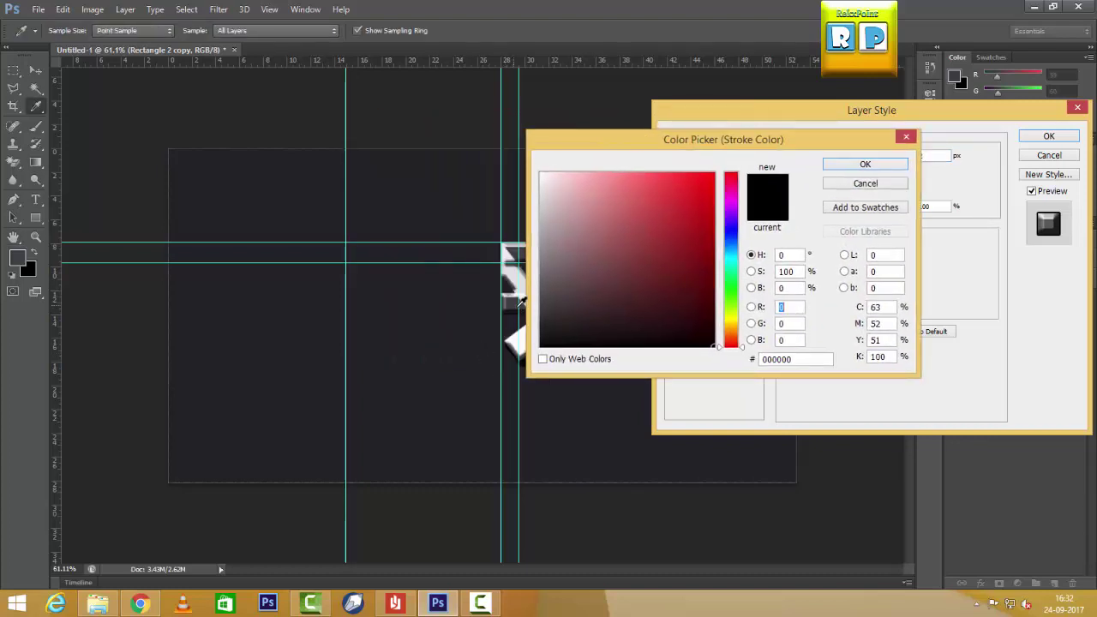
click(521, 302)
click(864, 164)
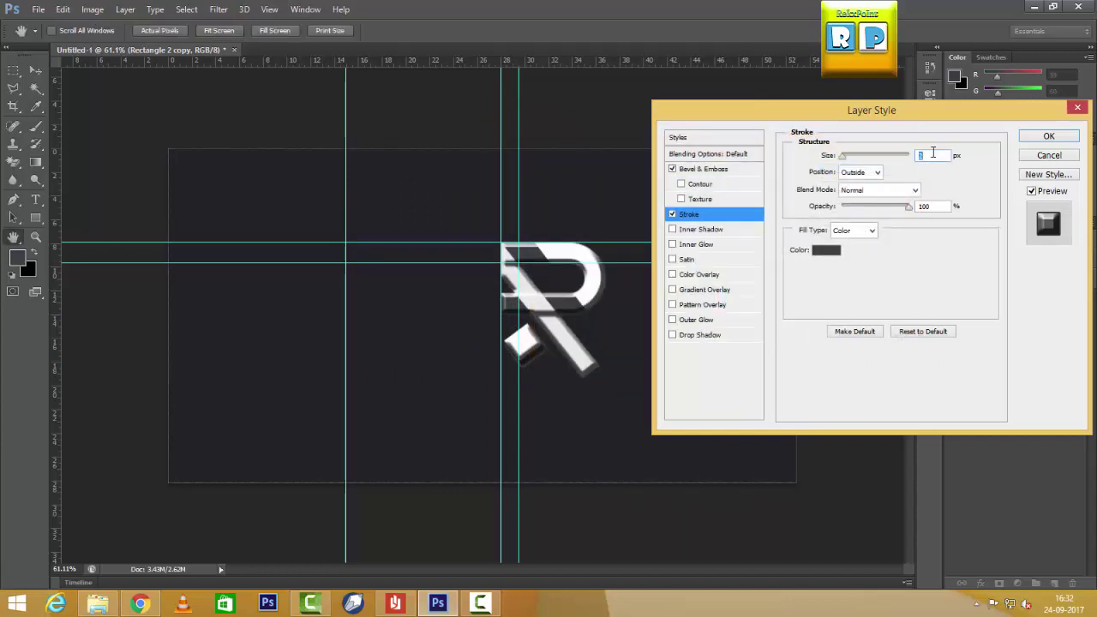
text(4)
key(Down)
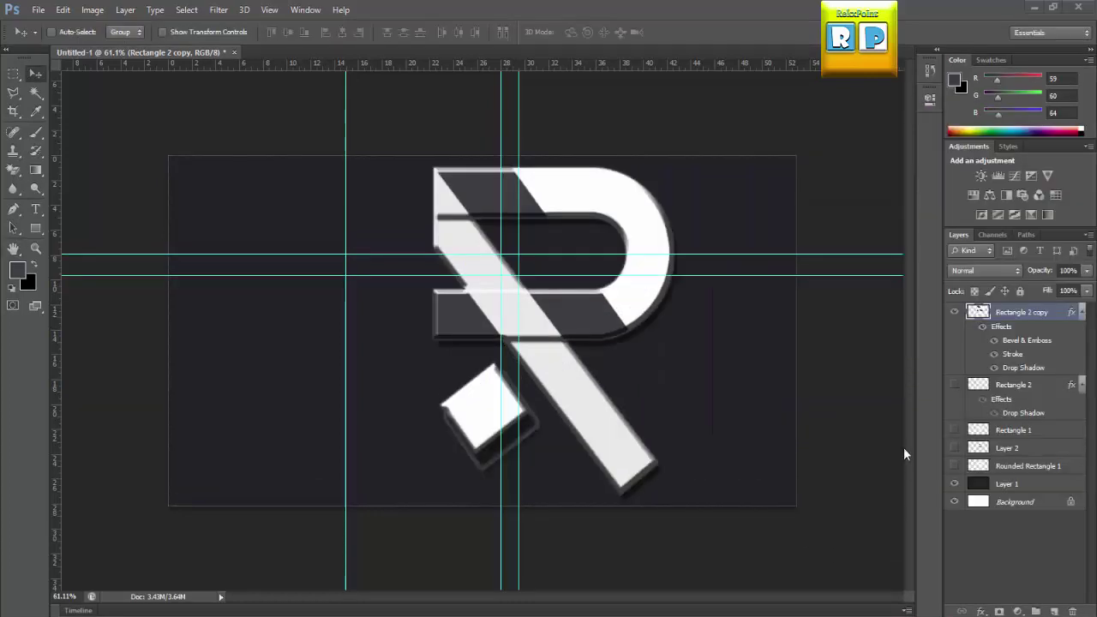
Hide the R layer's Drop Shadow and Stroke effects and shift the logo left
click(995, 367)
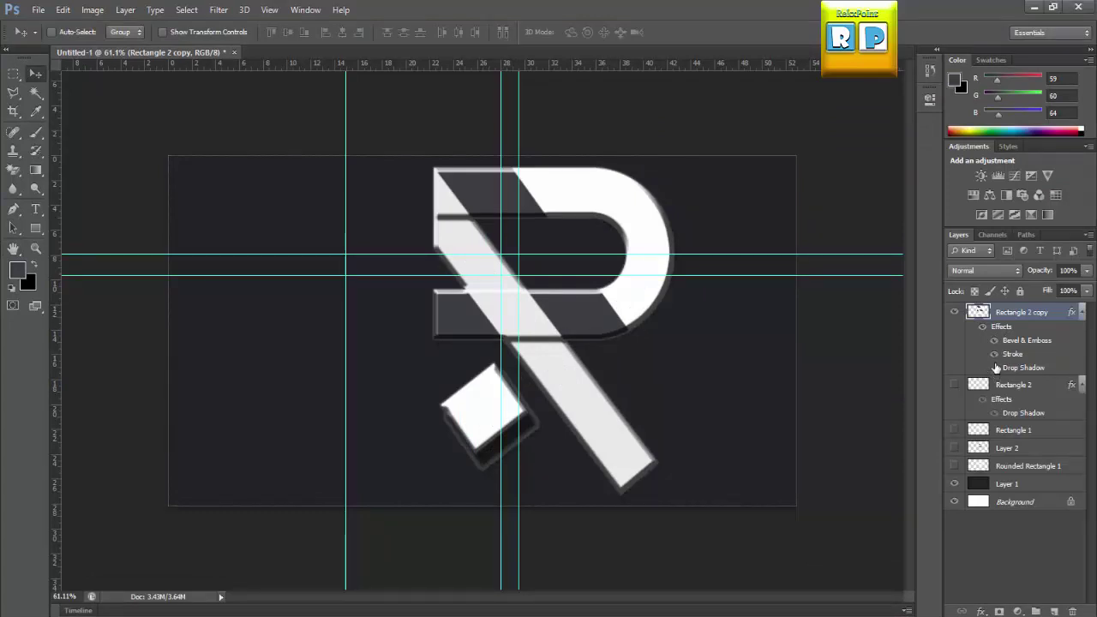
click(995, 354)
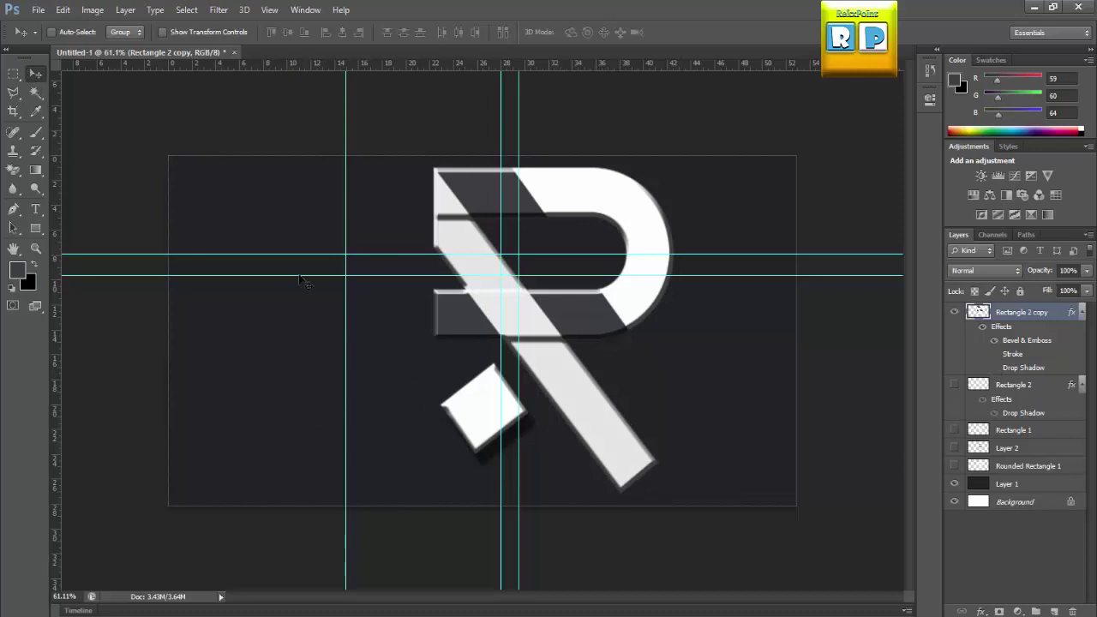
drag(490, 299, 447, 303)
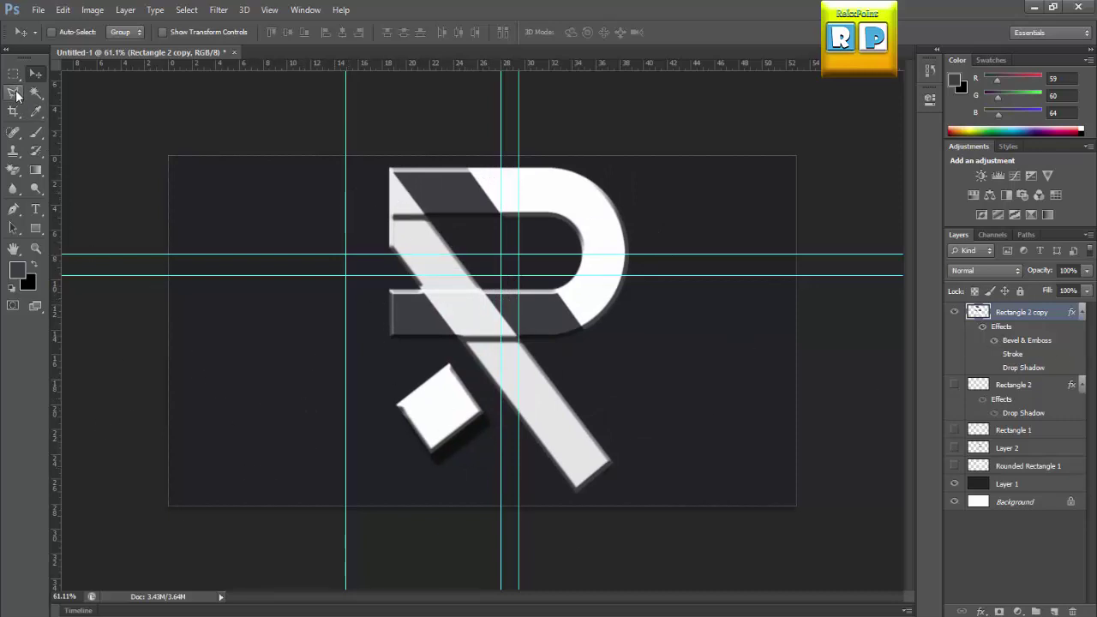
Marquee a small area inside the white square and add a new Layer 3
key(m)
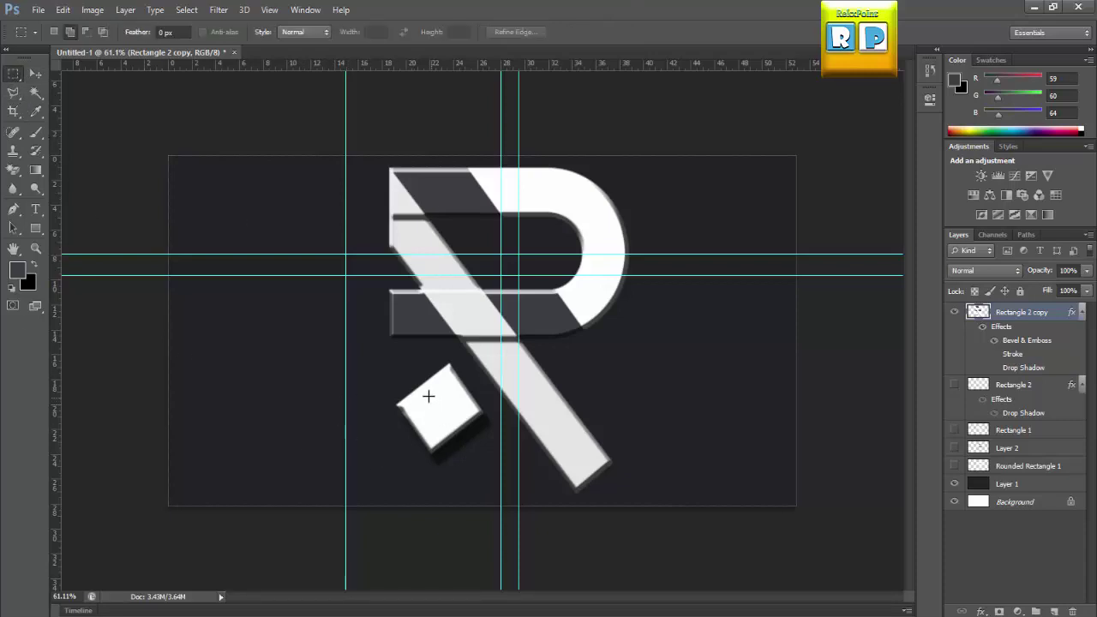
drag(428, 396, 448, 415)
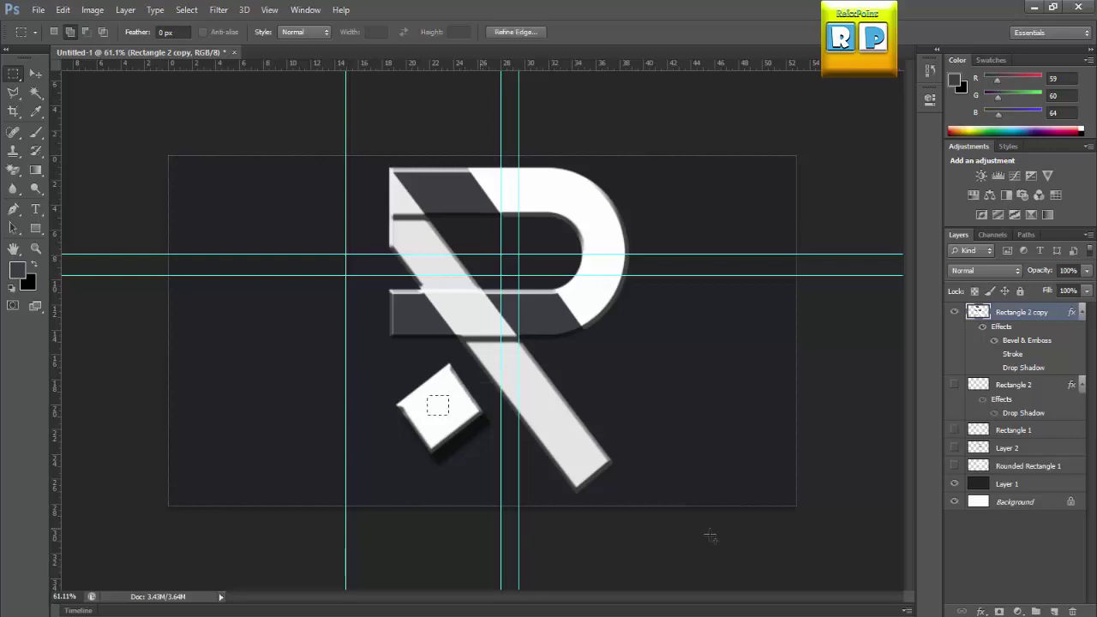
click(1055, 612)
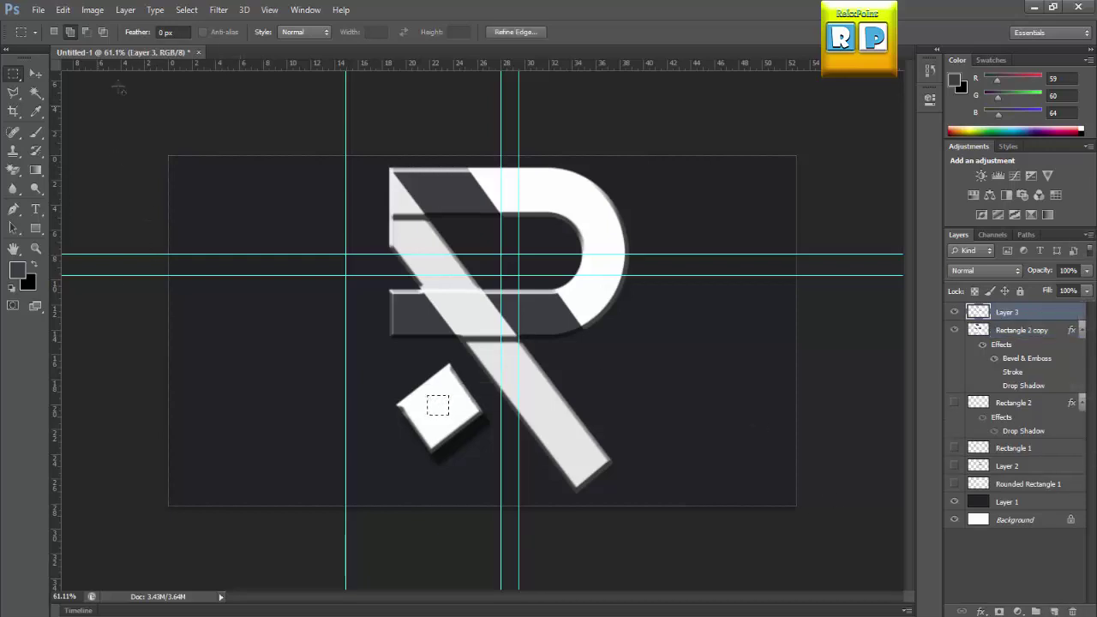
Rotate, enlarge to about 140% and centre the selection to match the tilted square
click(189, 12)
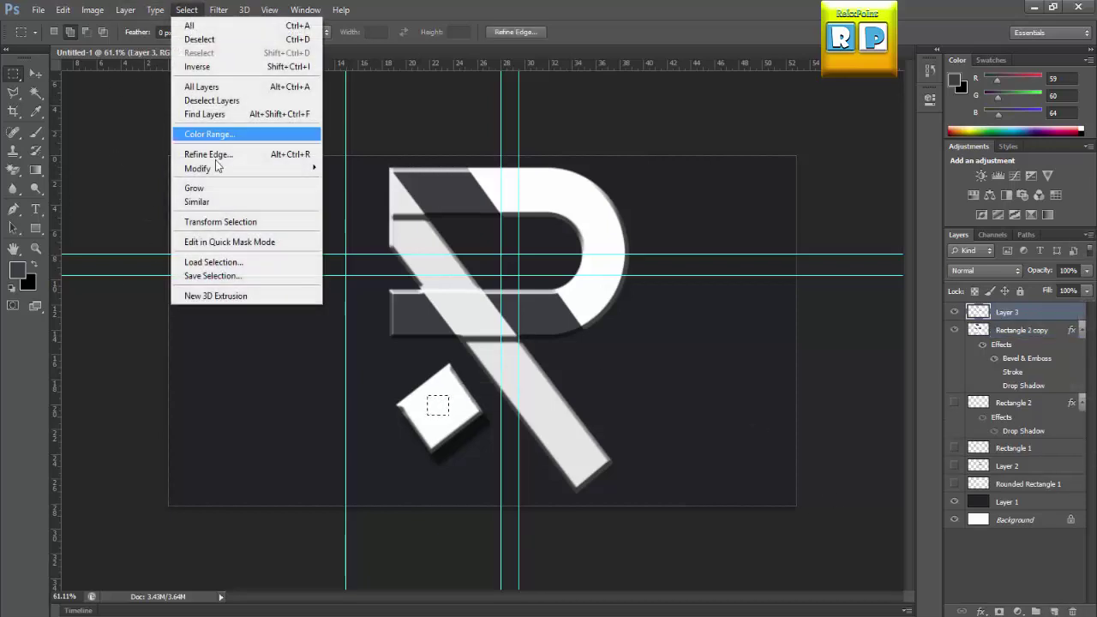
click(233, 223)
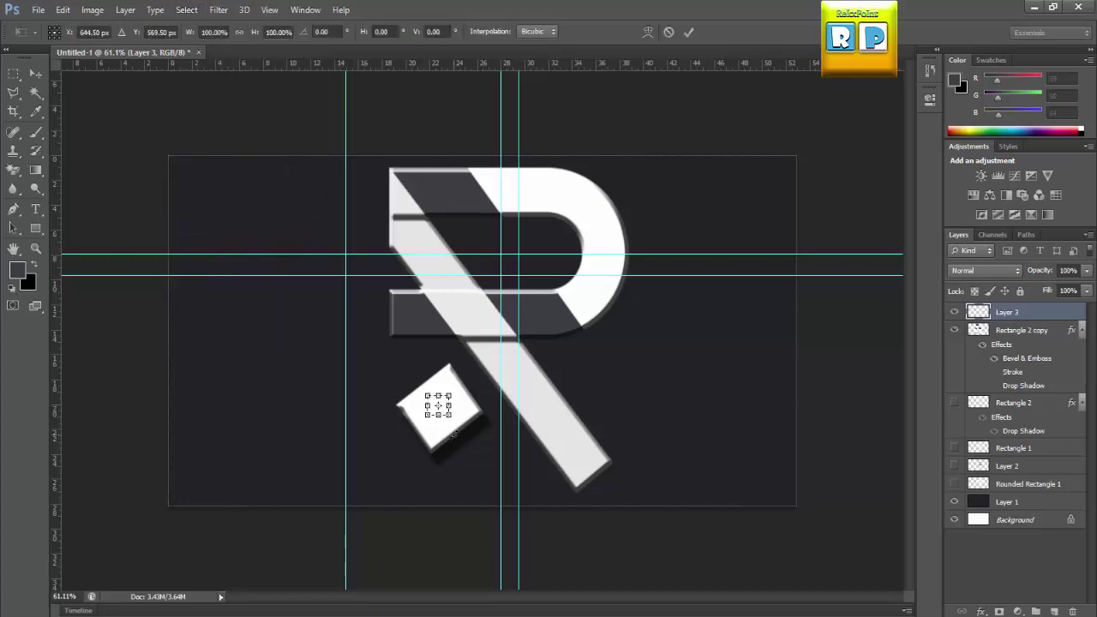
drag(447, 436, 421, 465)
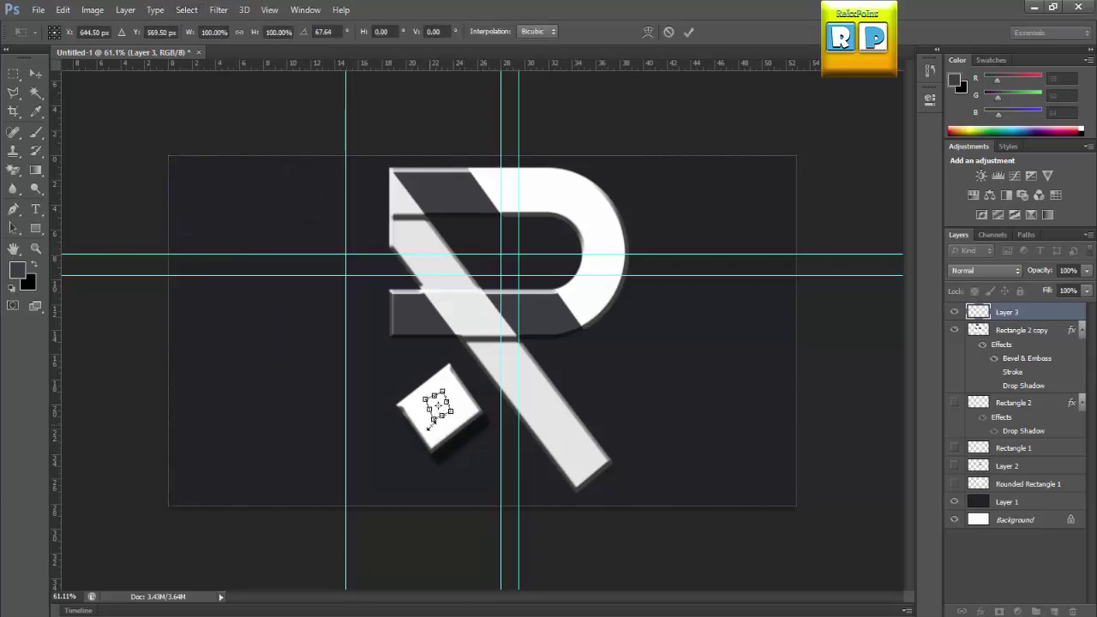
drag(438, 405, 439, 411)
scroll(441, 412, up, 1)
scroll(441, 411, up, 1)
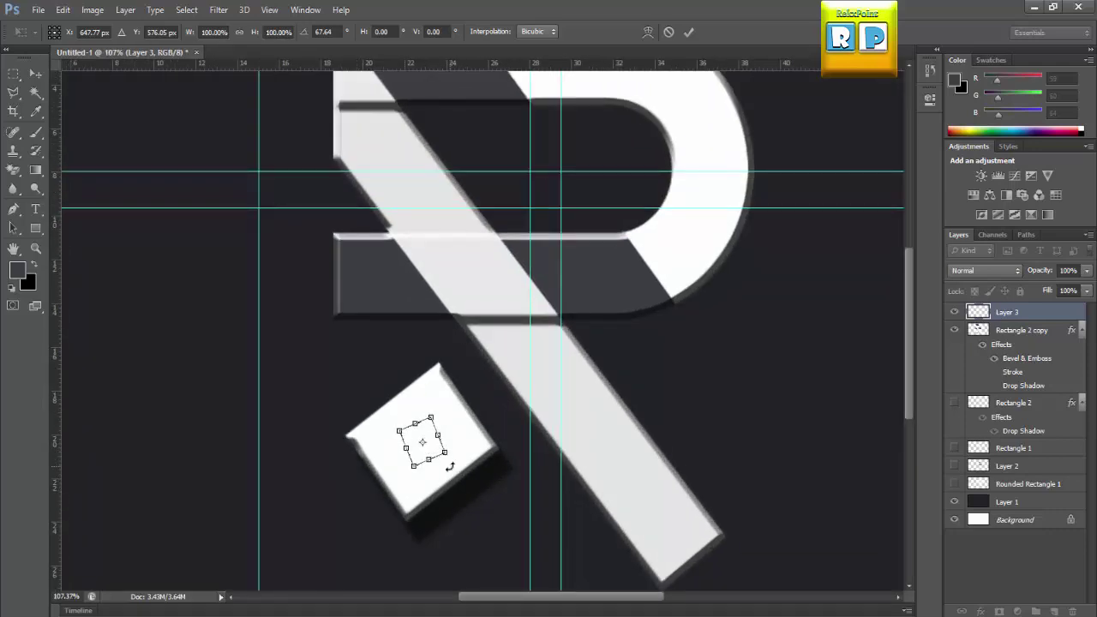
drag(449, 467, 454, 460)
drag(420, 468, 419, 477)
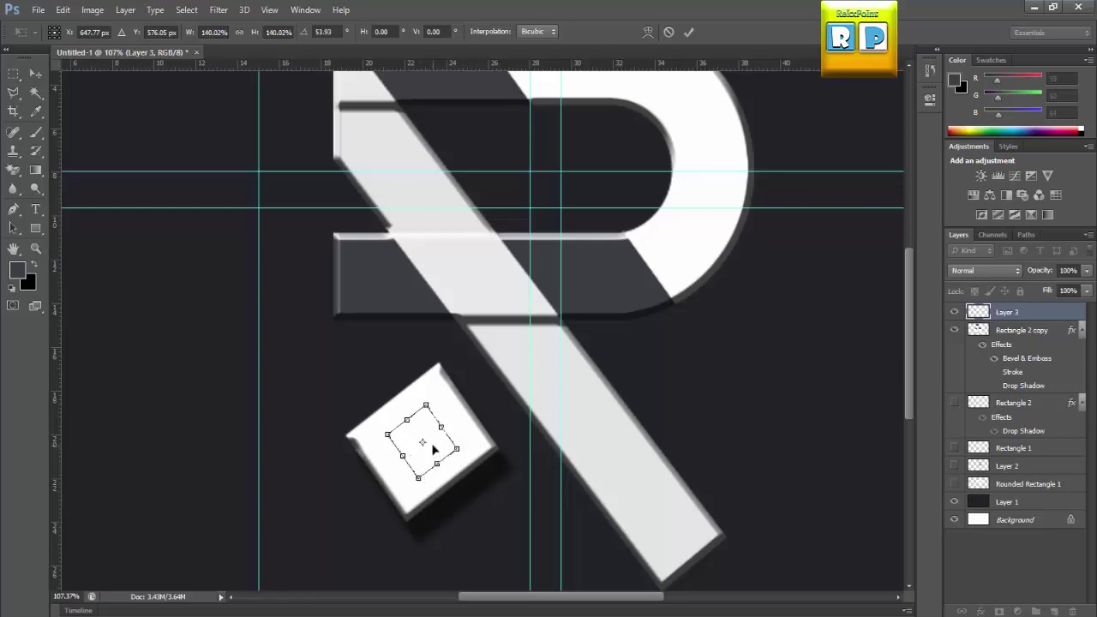
drag(433, 449, 429, 460)
key(Return)
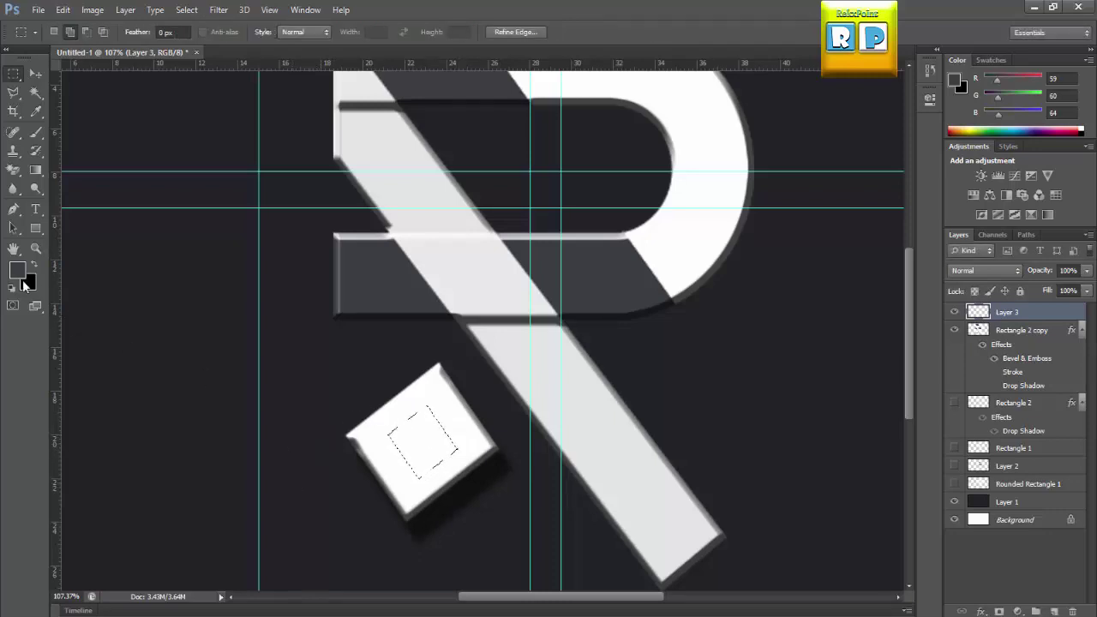
Fill the selection with the dark foreground colour and deselect
key(alt+BackSpace)
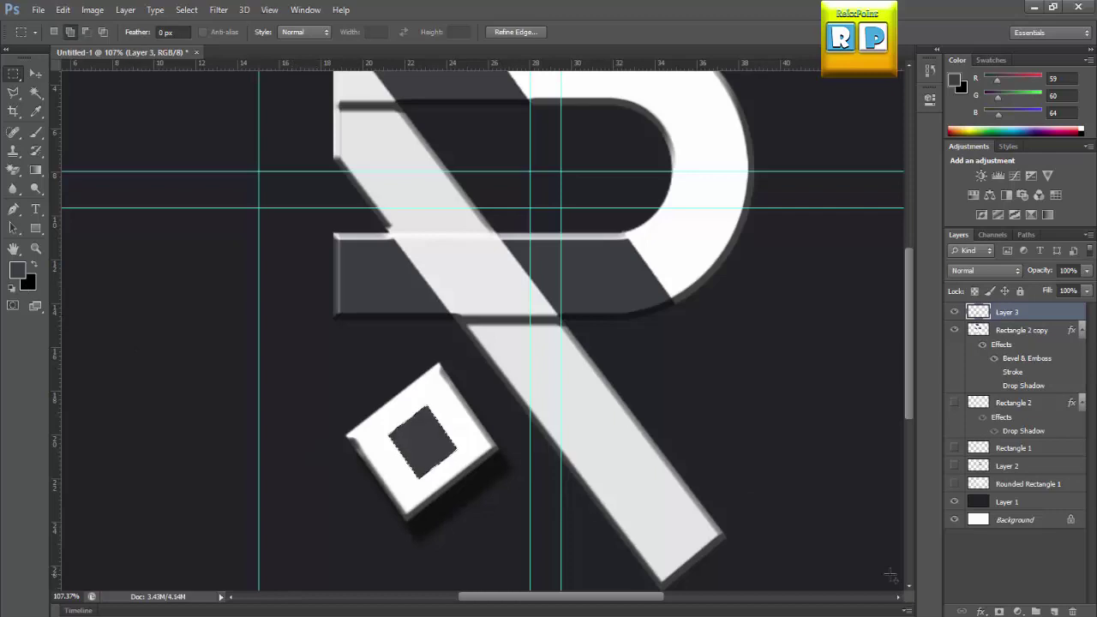
key(ctrl+d)
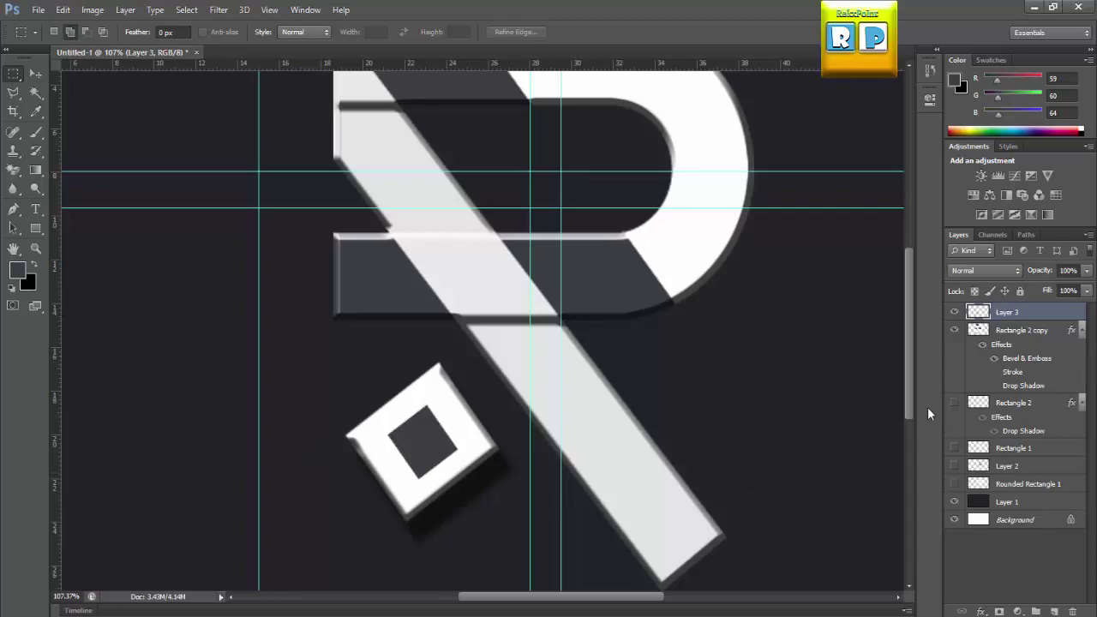
scroll(749, 451, down, 2)
scroll(677, 490, down, 2)
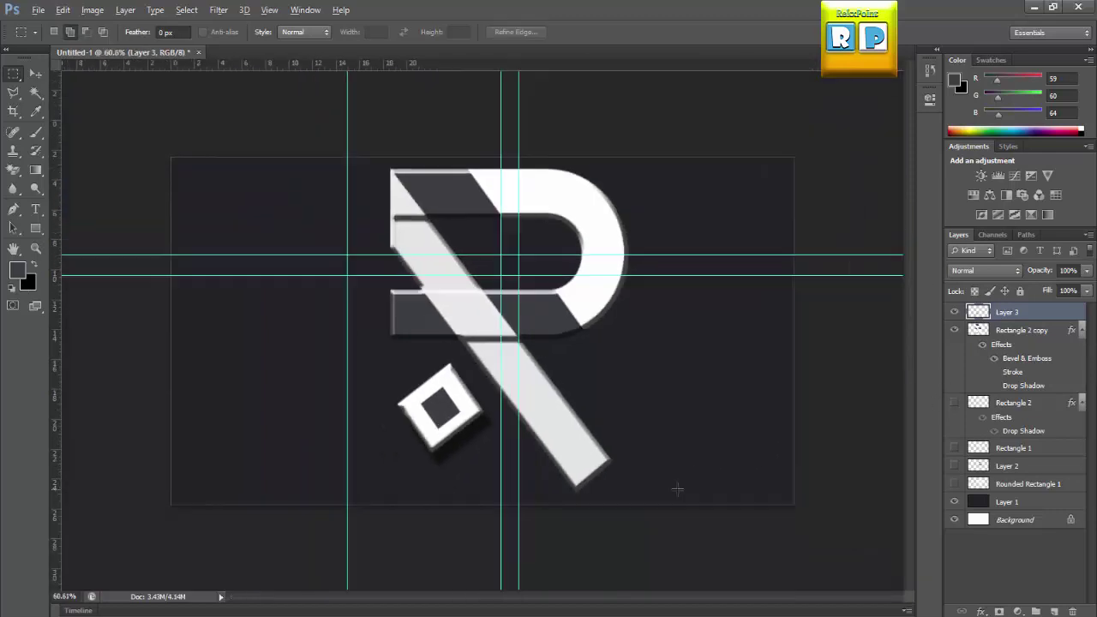
Add a Drop Shadow to Layer 3 with distance 0
click(983, 611)
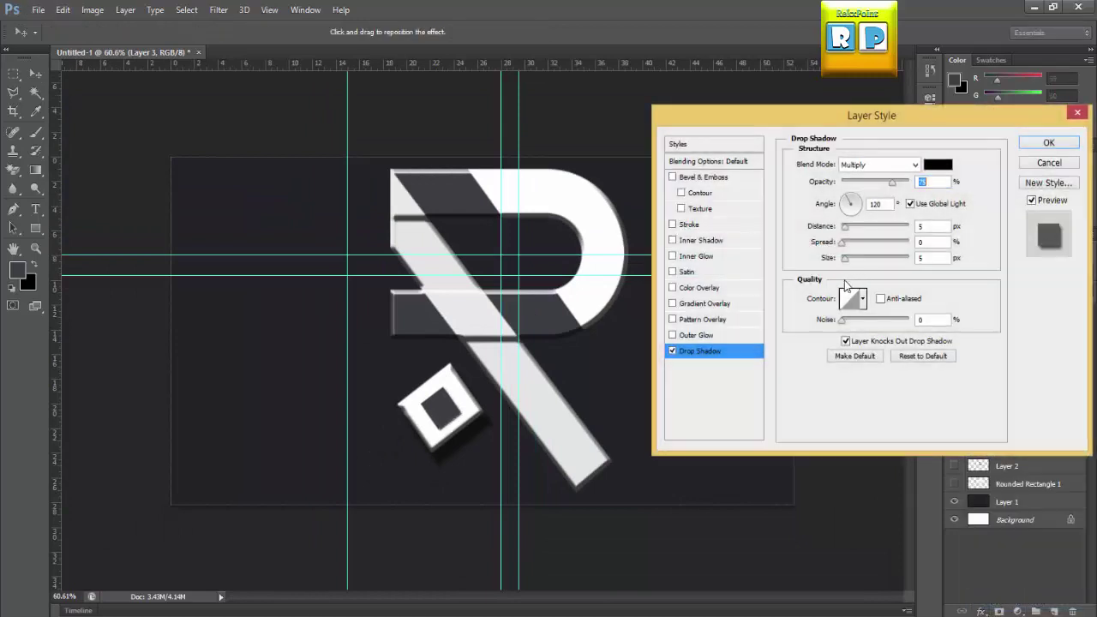
drag(846, 228, 841, 228)
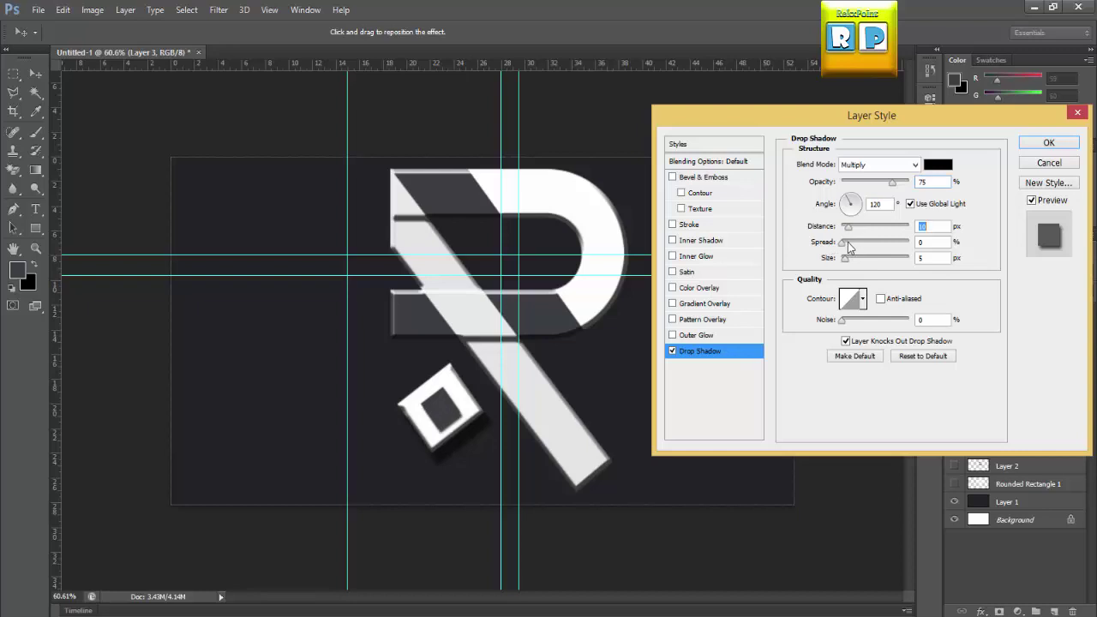
click(876, 164)
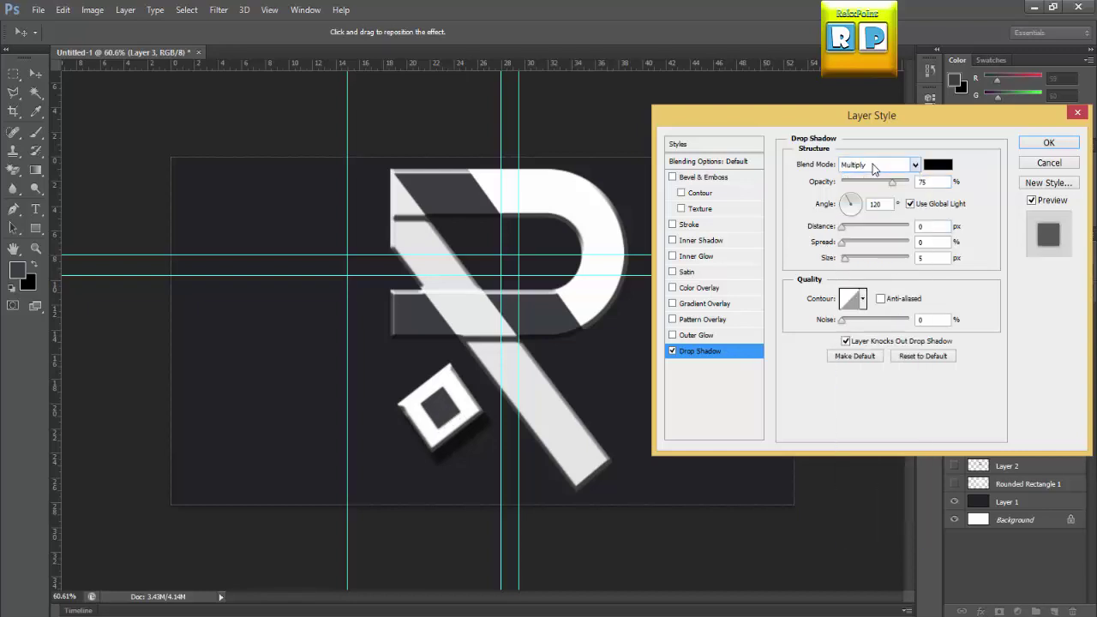
Add Bevel & Emboss and settle on the Pillow Emboss style after trying alternatives
click(728, 180)
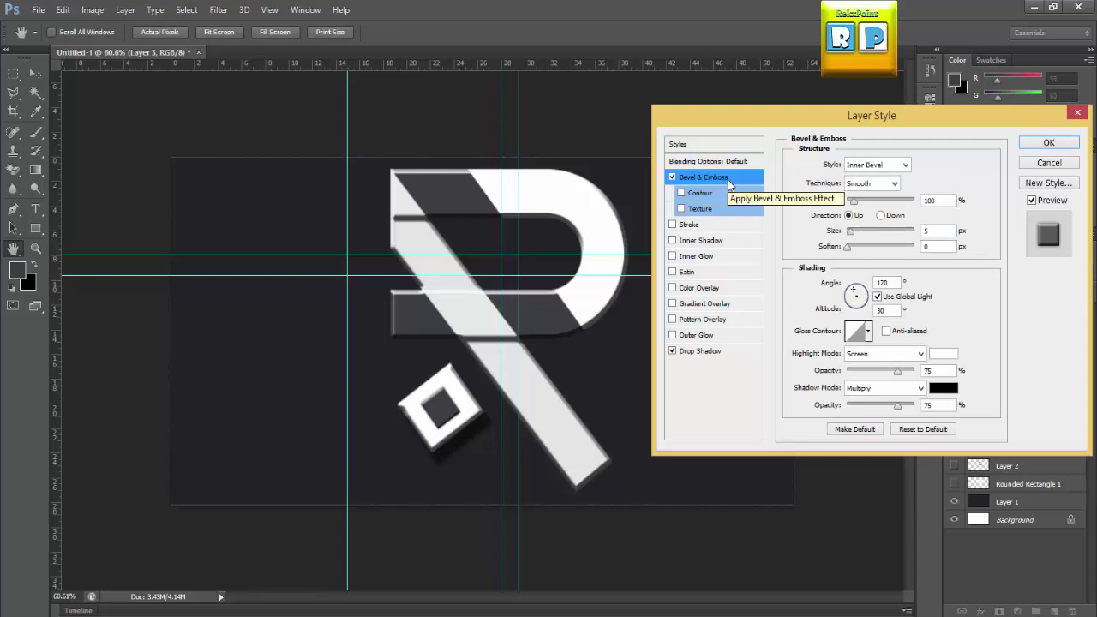
click(885, 185)
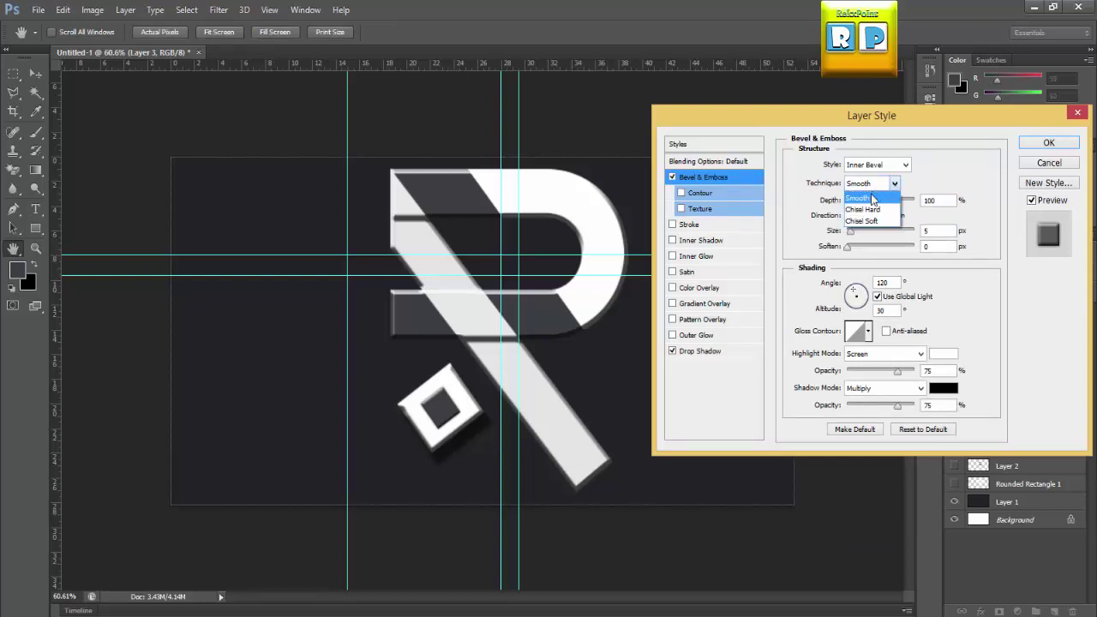
click(864, 200)
click(871, 184)
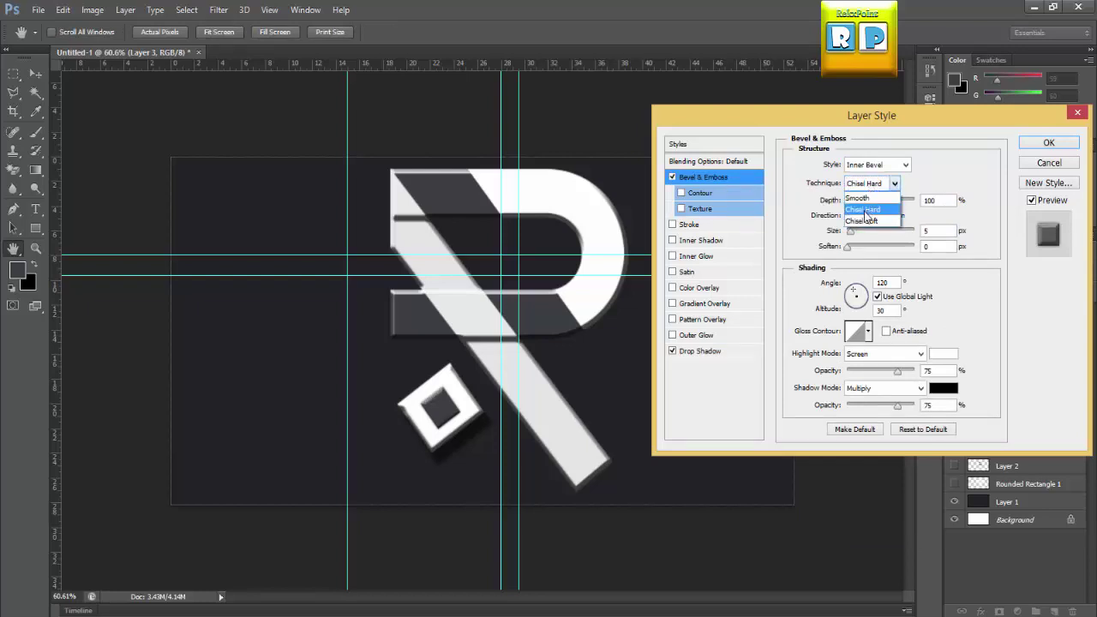
click(864, 212)
click(874, 184)
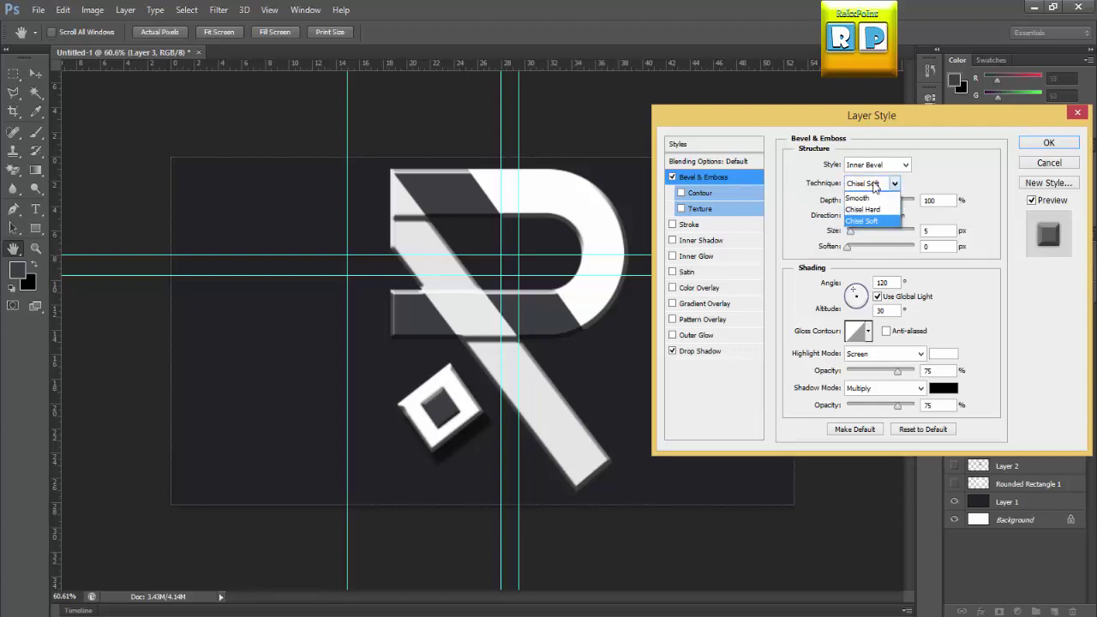
click(864, 200)
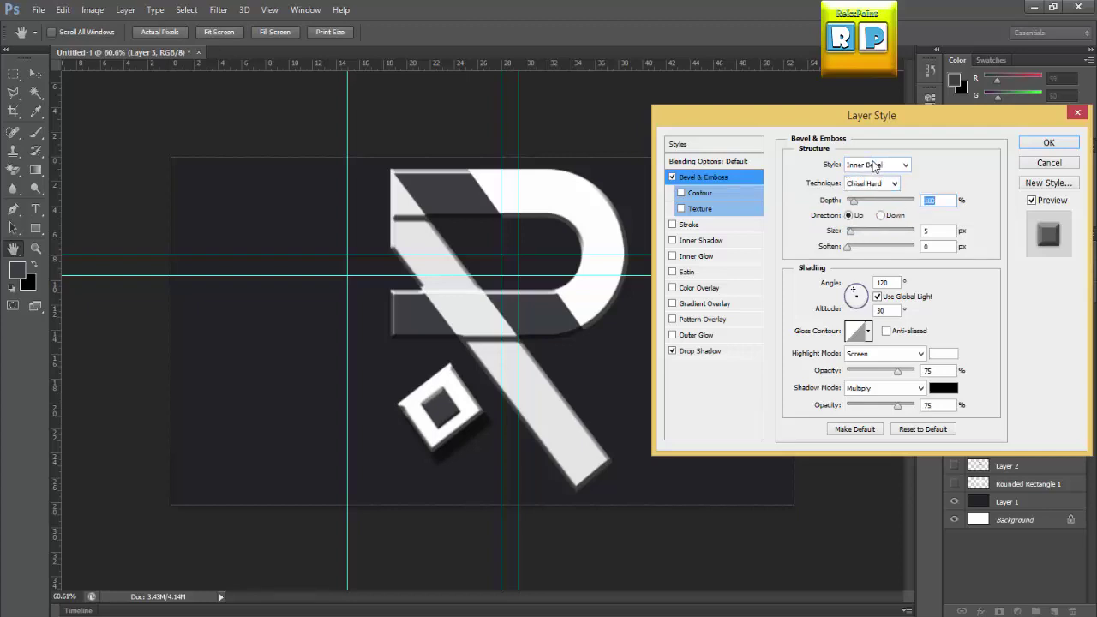
click(877, 163)
click(863, 204)
key(Down)
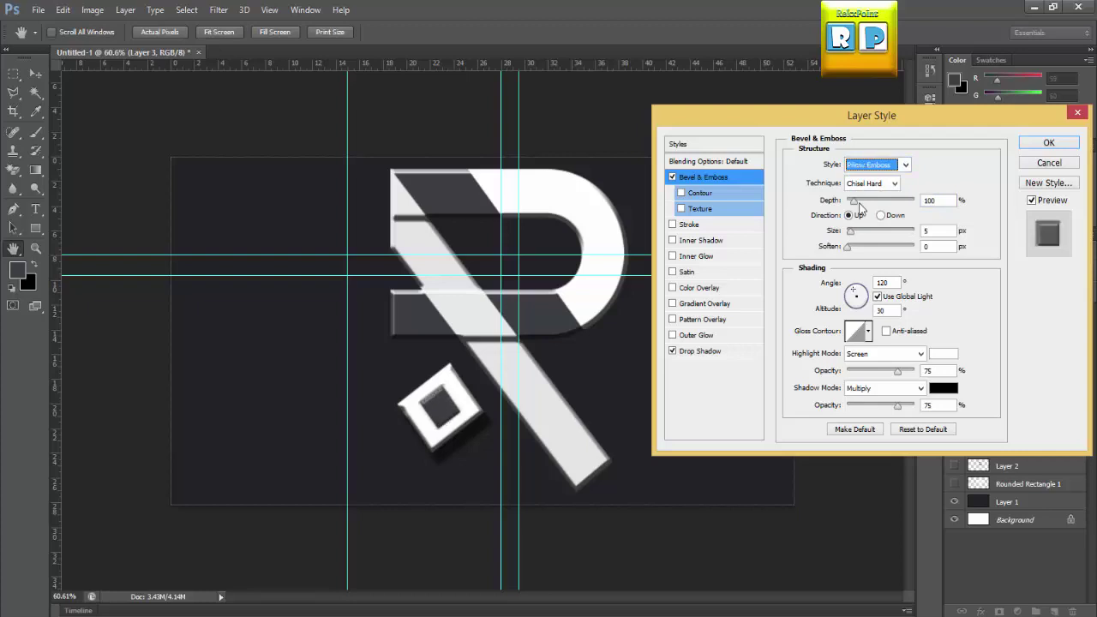
key(Down)
key(Up)
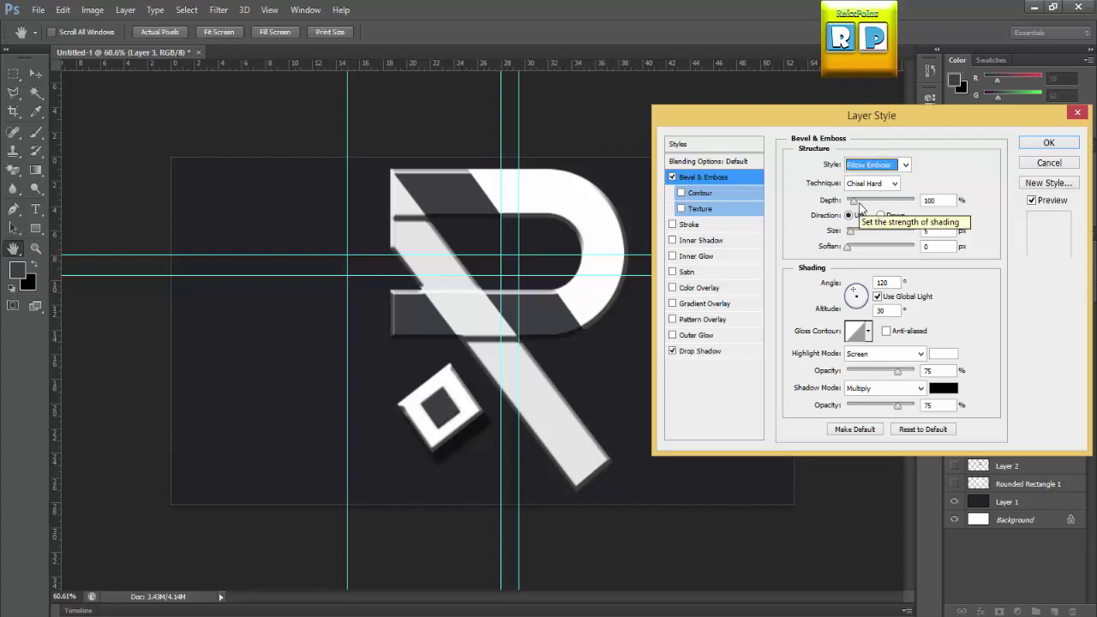
key(Up)
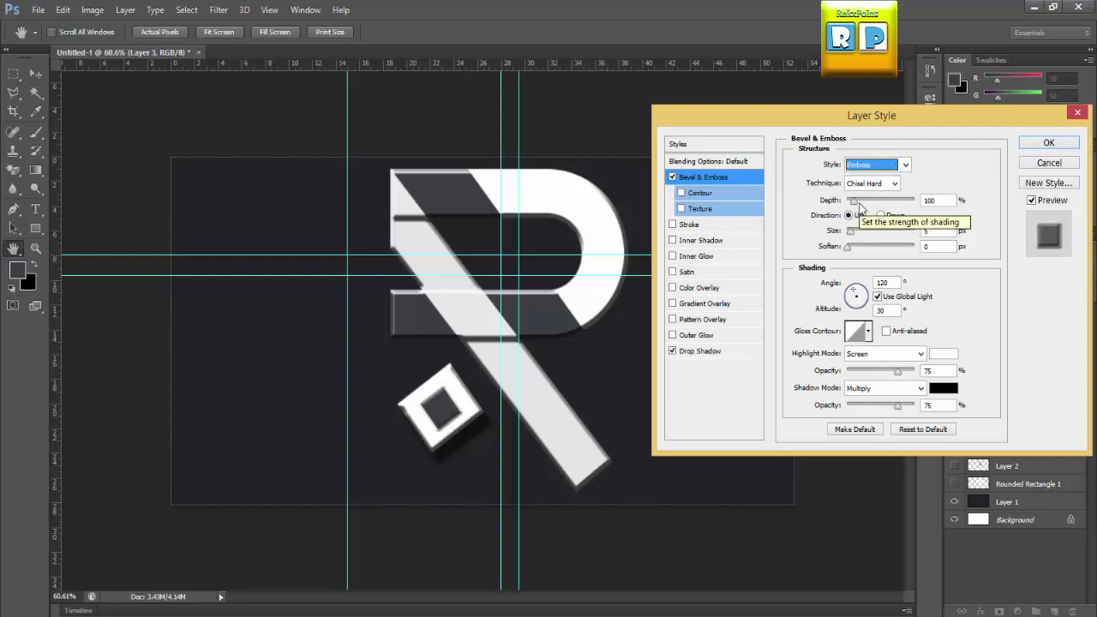
key(Up)
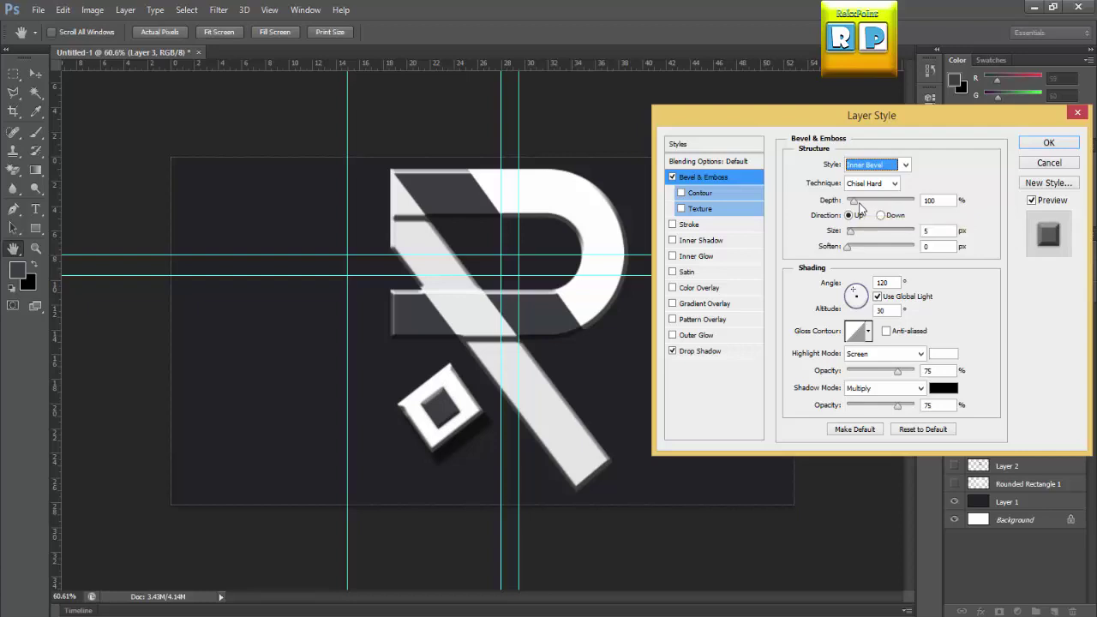
key(Down)
key(Down)
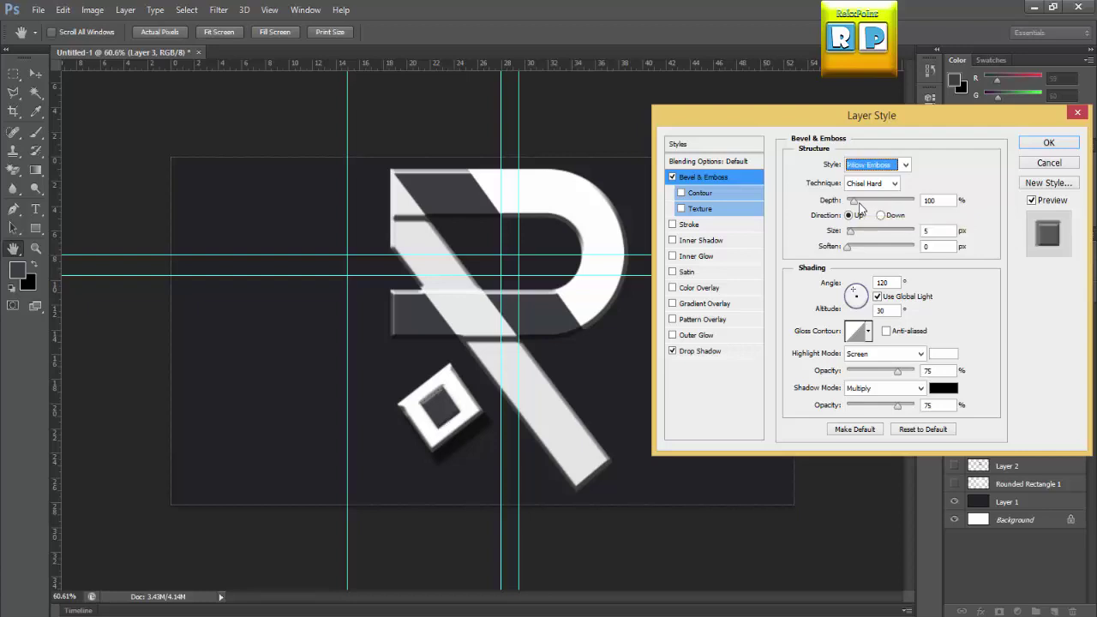
Set the bevel technique to Smooth and depth to 358%, then apply the style
drag(854, 200, 871, 203)
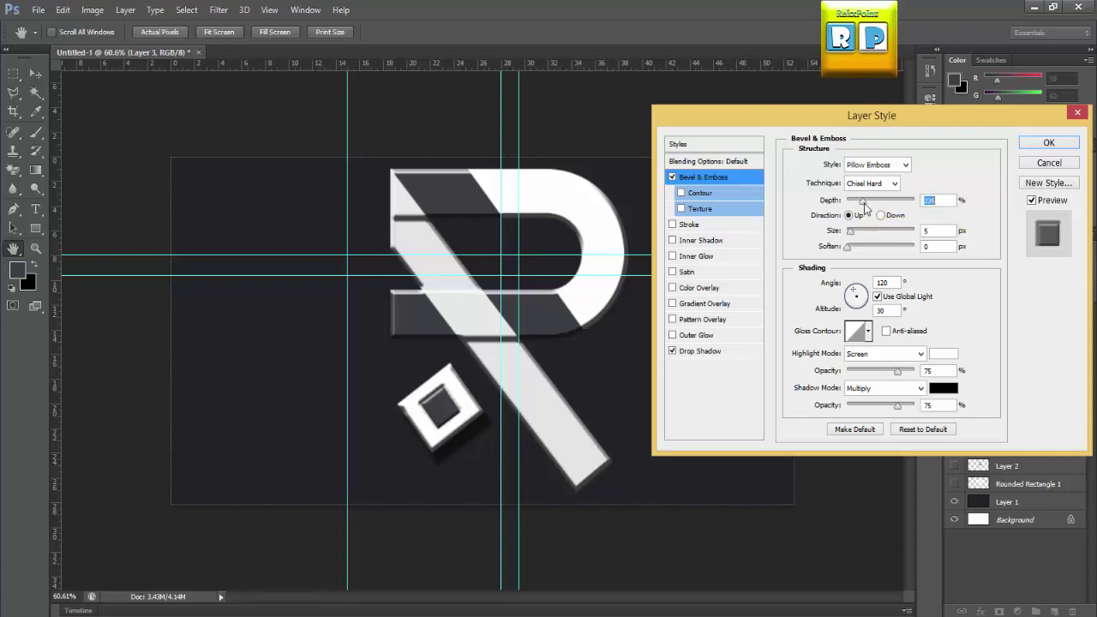
key(shift+Tab)
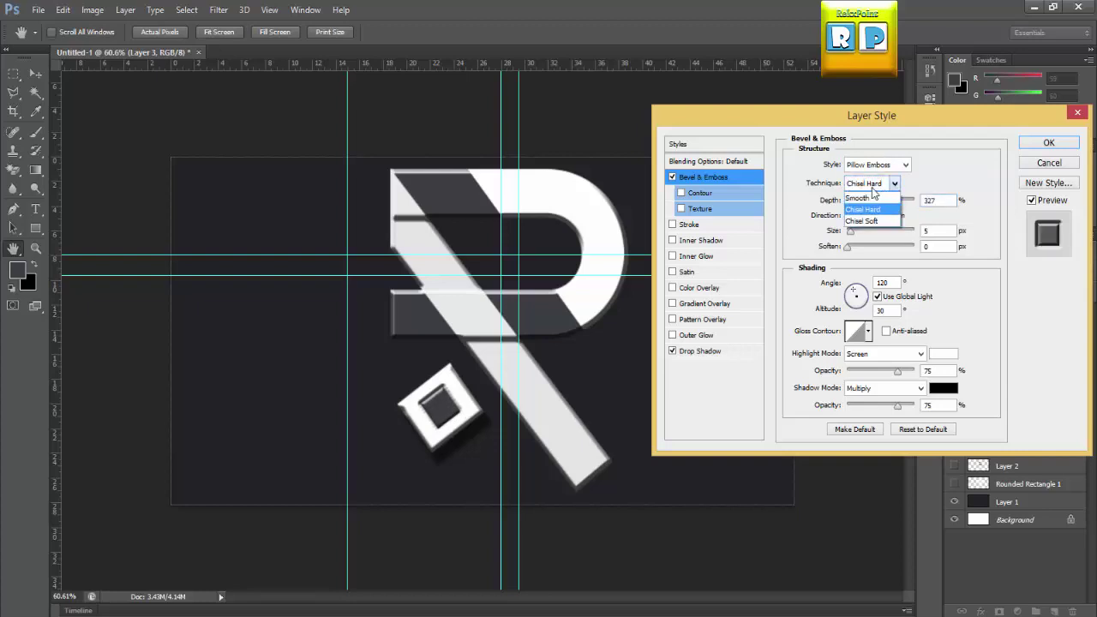
key(Up)
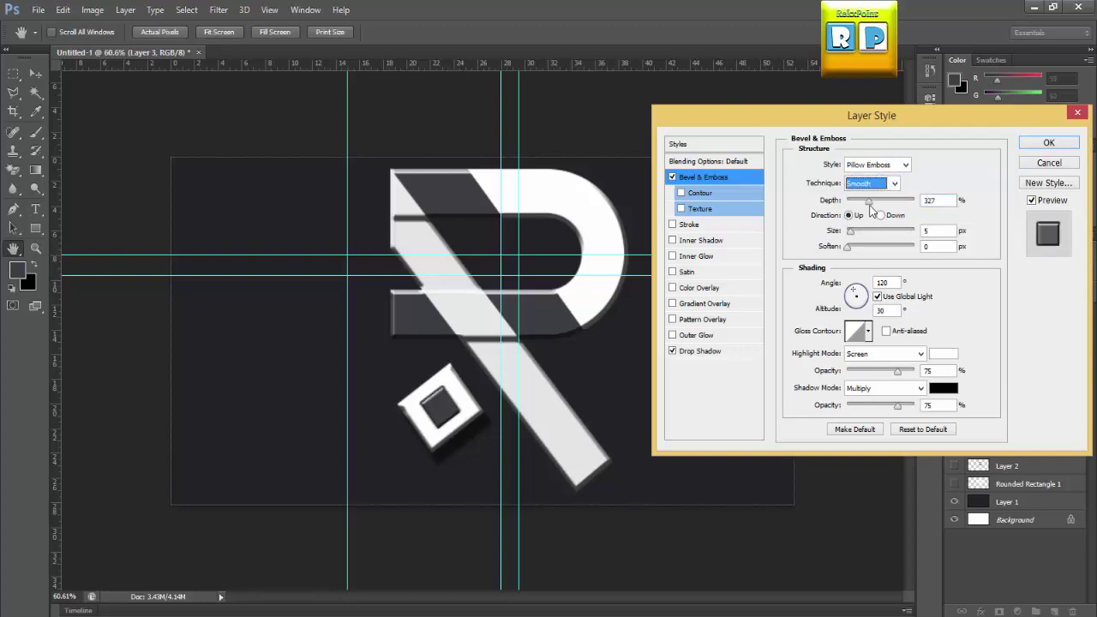
mouse_move(871, 210)
mouse_down()
mouse_move(858, 234)
mouse_move(868, 250)
mouse_move(845, 250)
mouse_move(853, 237)
mouse_up()
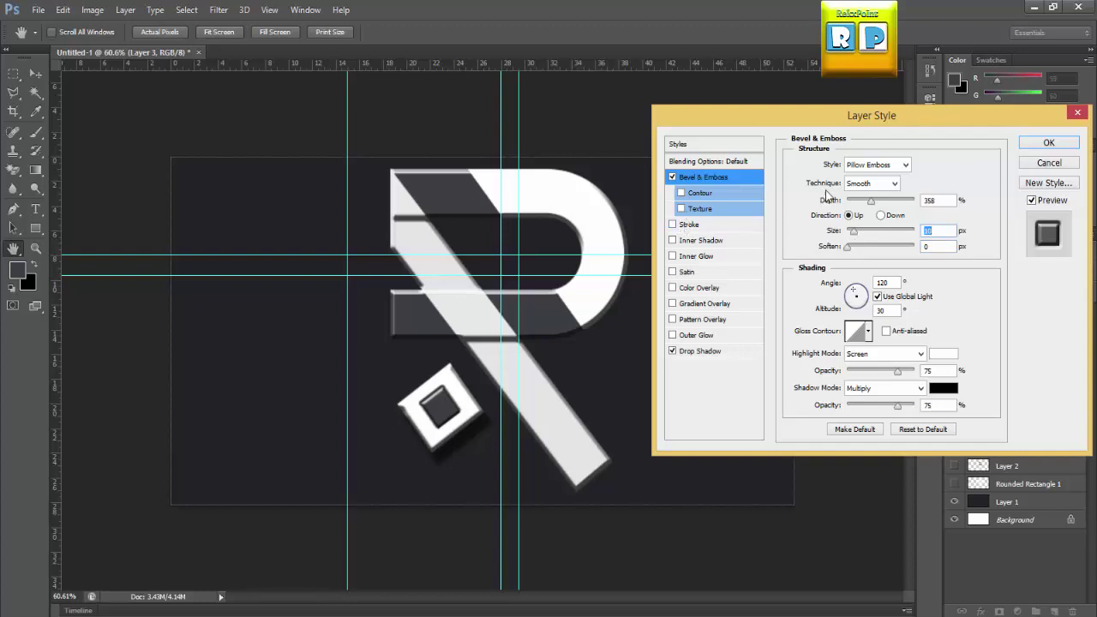
click(1048, 142)
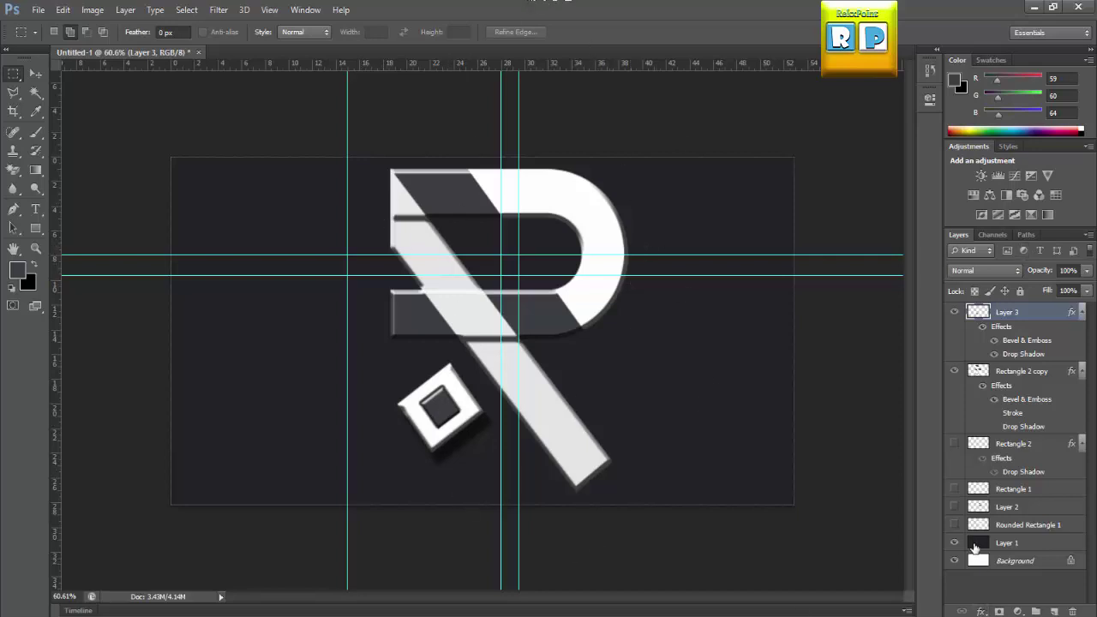
Select Layer 1 and load the background rectangle's pixels as a selection
click(975, 546)
ctrl+click(975, 545)
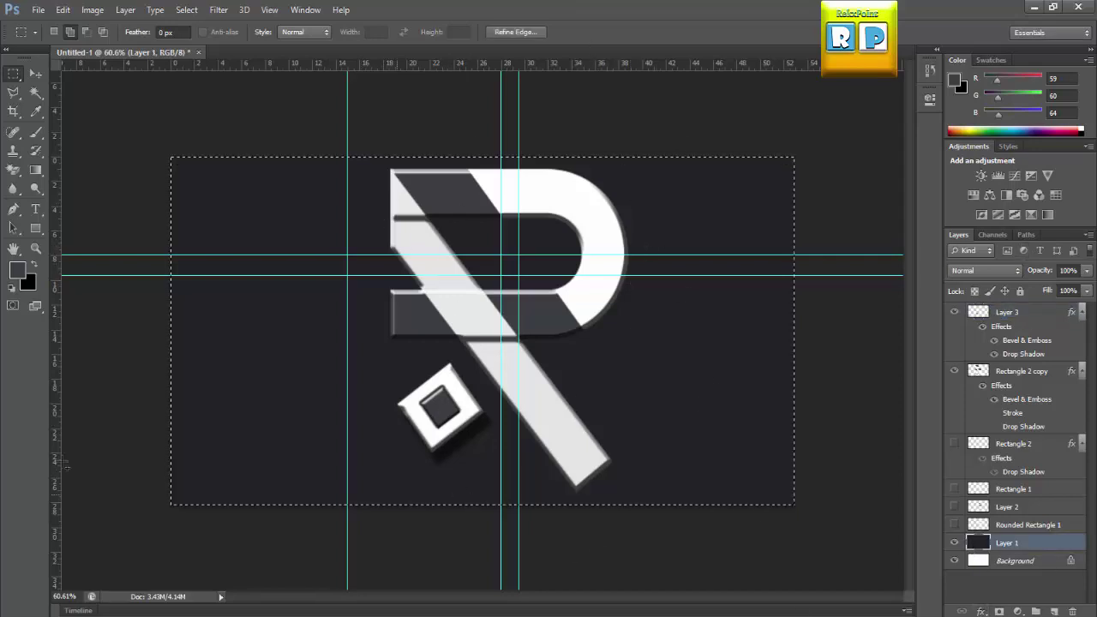
click(981, 611)
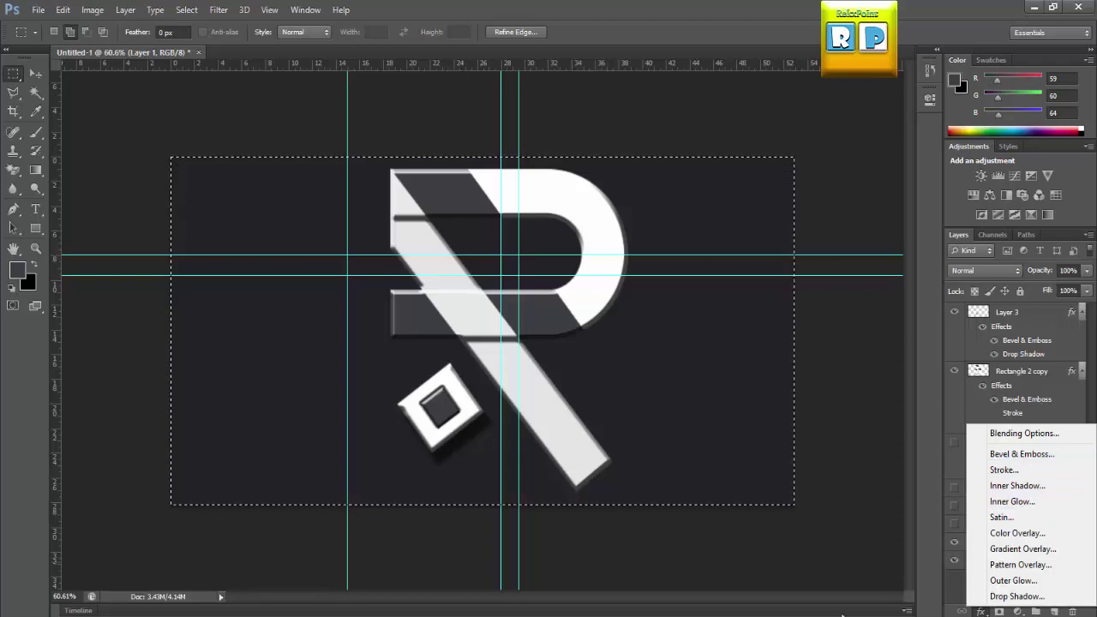
click(19, 275)
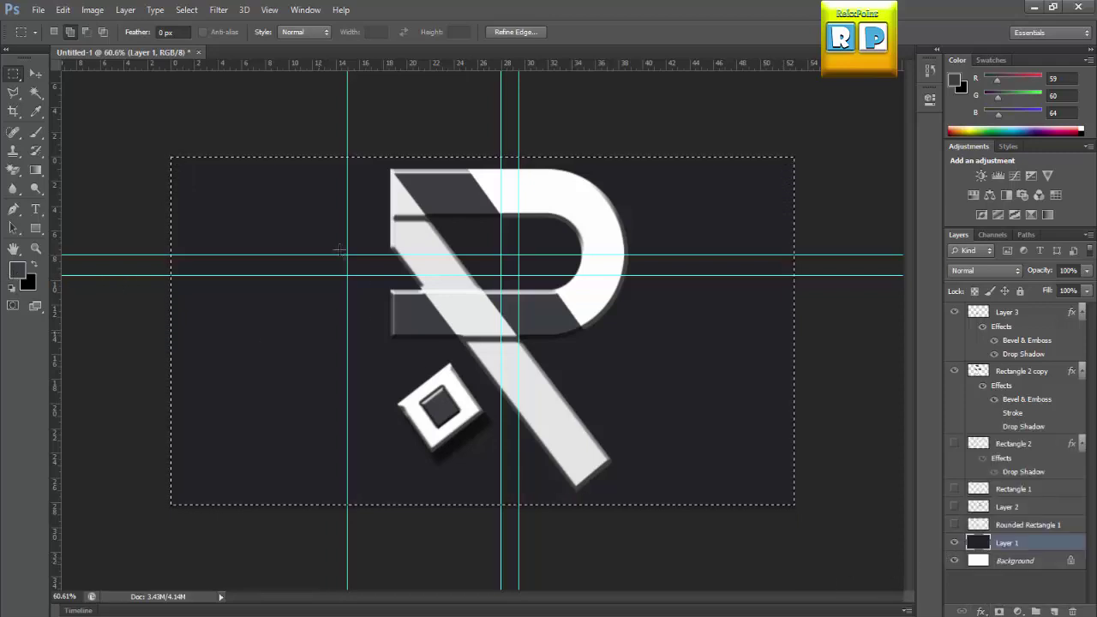
Set the foreground to dark brown #301a04, fill the background rectangle, and deselect
click(18, 274)
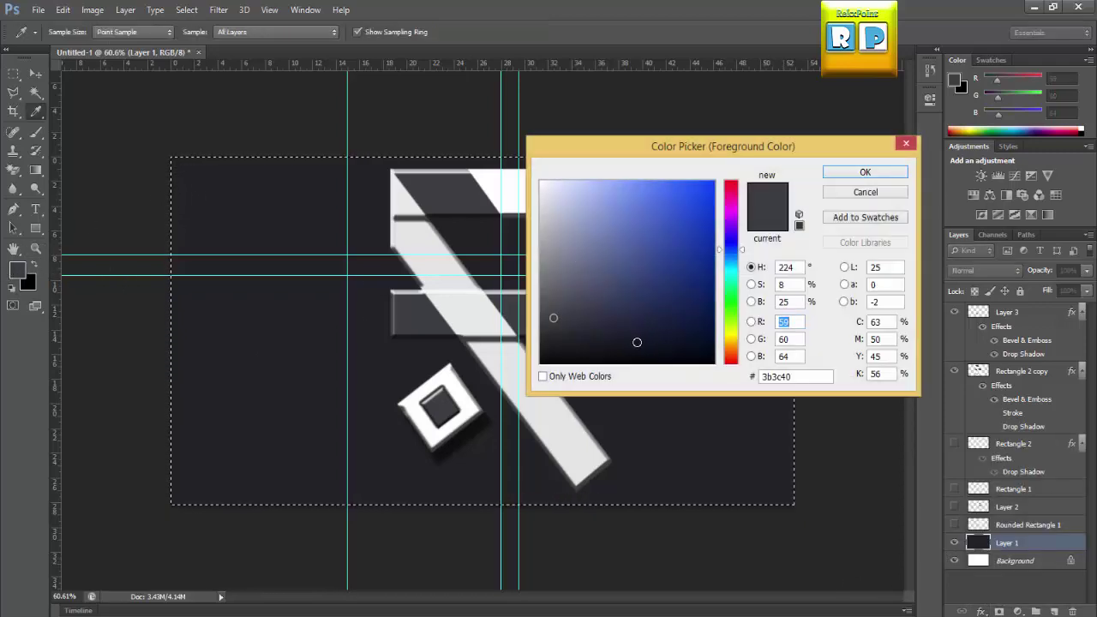
click(658, 338)
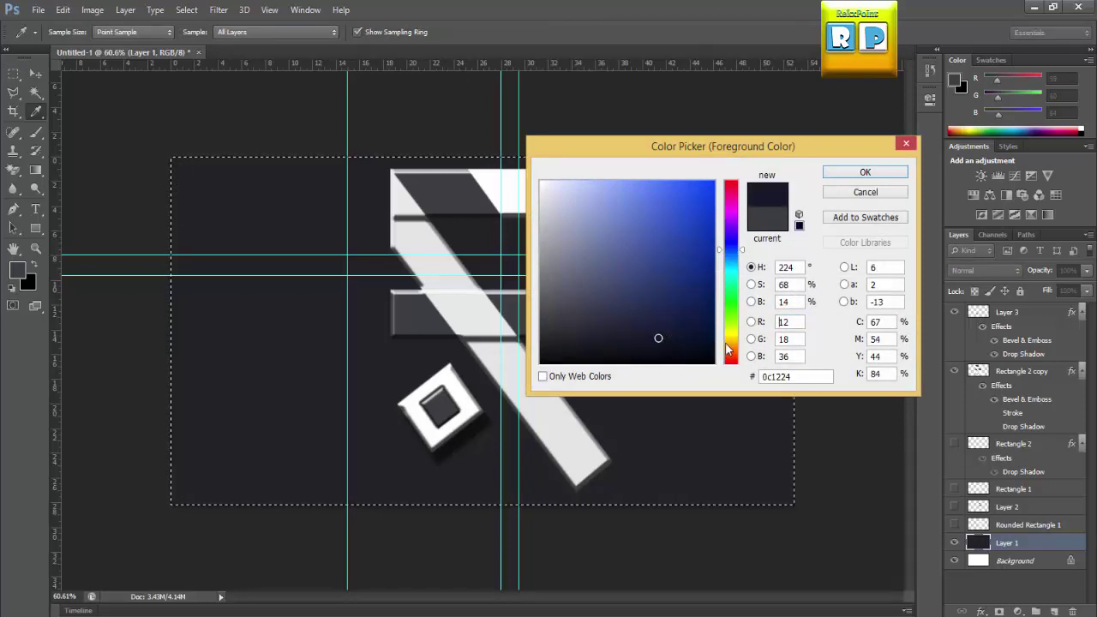
click(730, 348)
click(685, 344)
drag(685, 344, 701, 329)
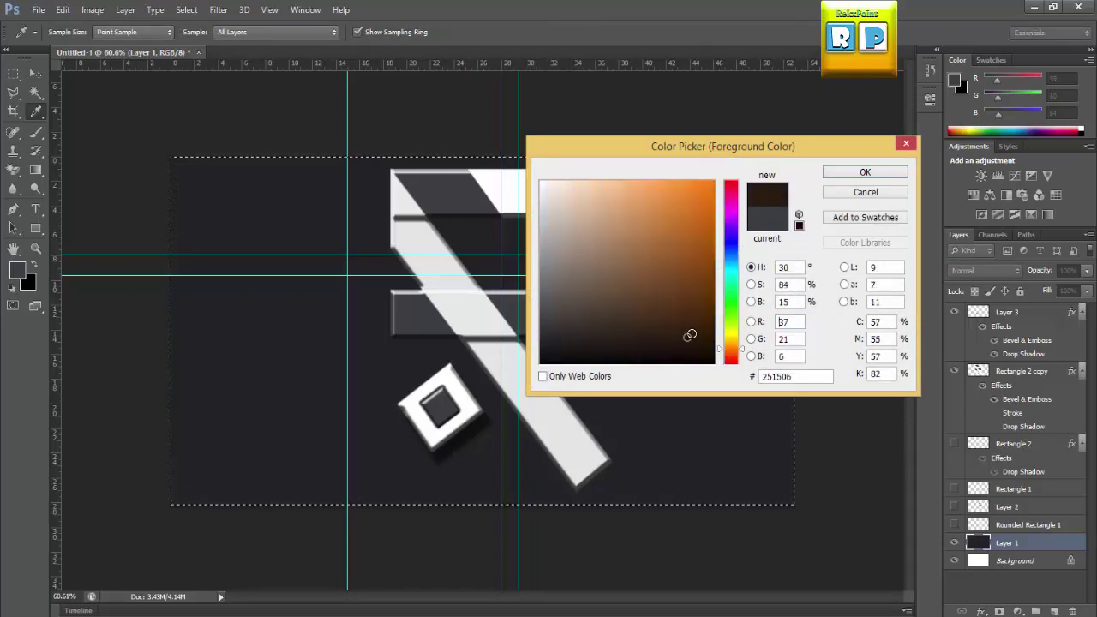
click(843, 173)
key(alt+BackSpace)
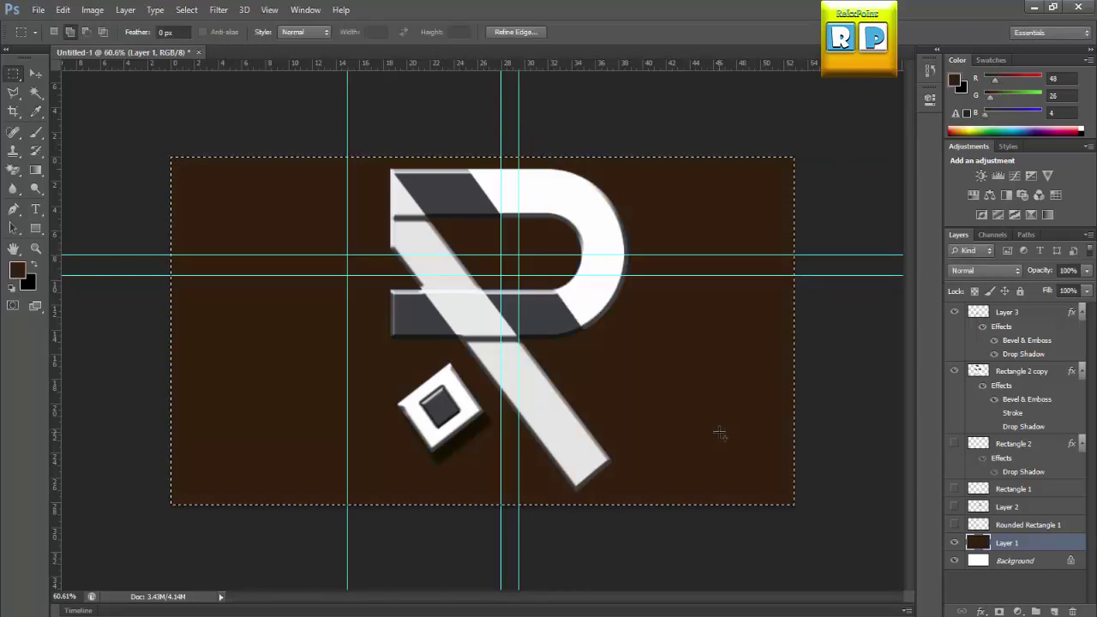
key(ctrl+d)
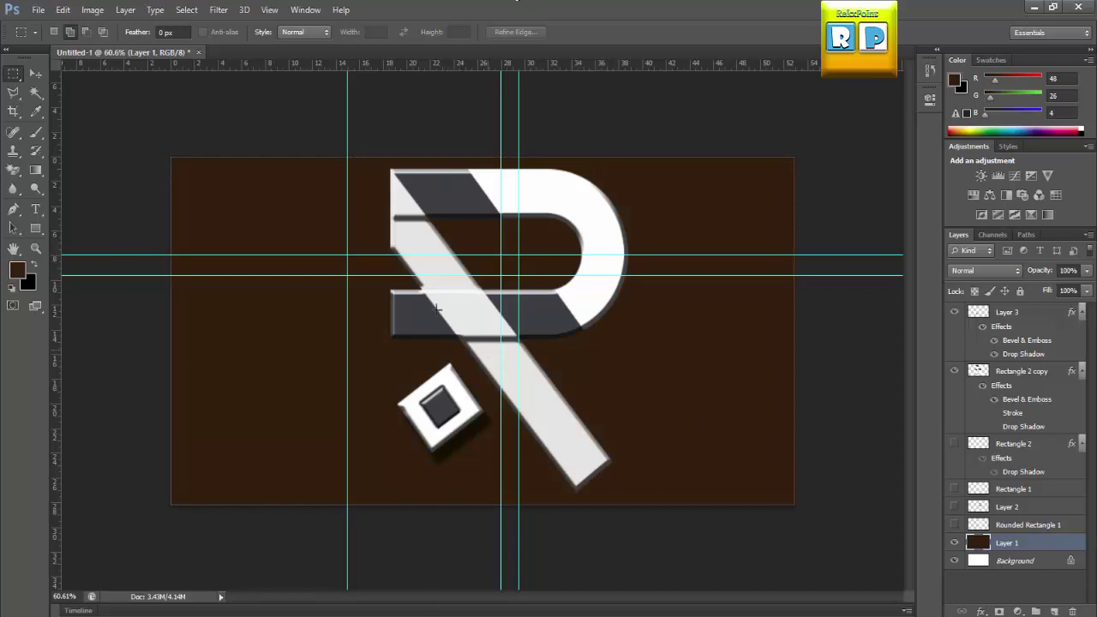